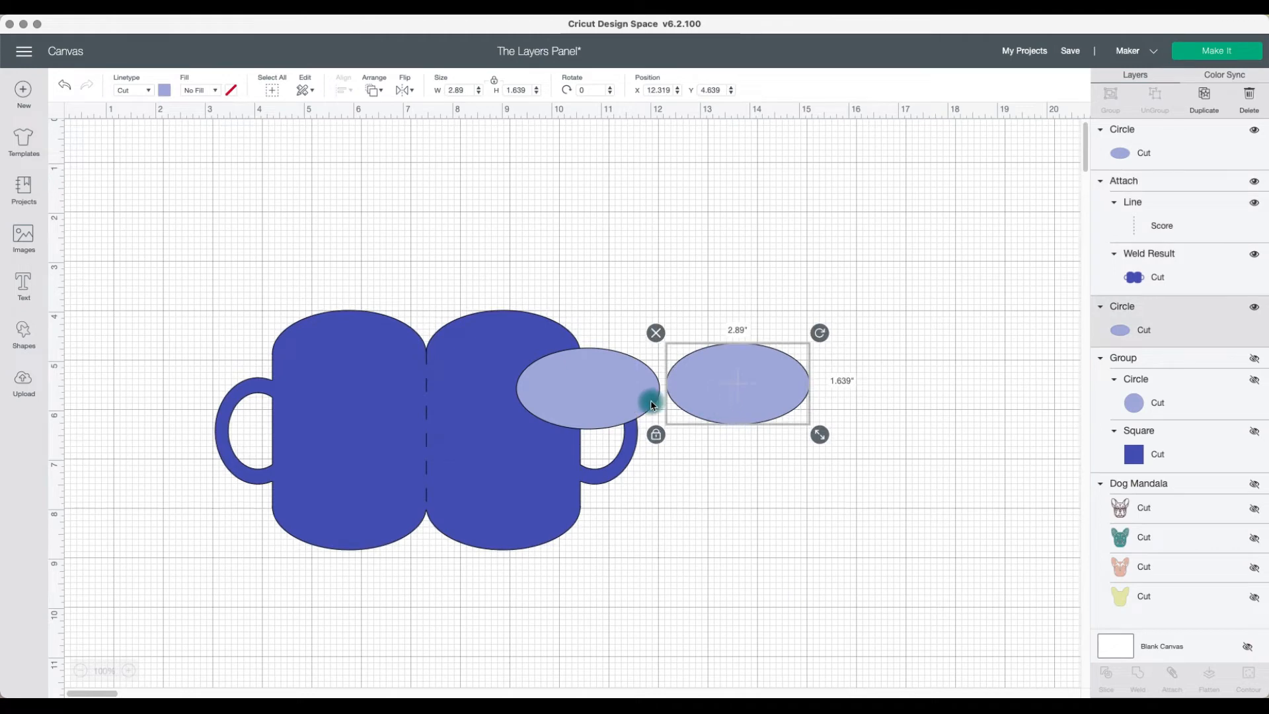
Step: Delete the selected light-purple ellipse to the right of the mug card
click(1221, 107)
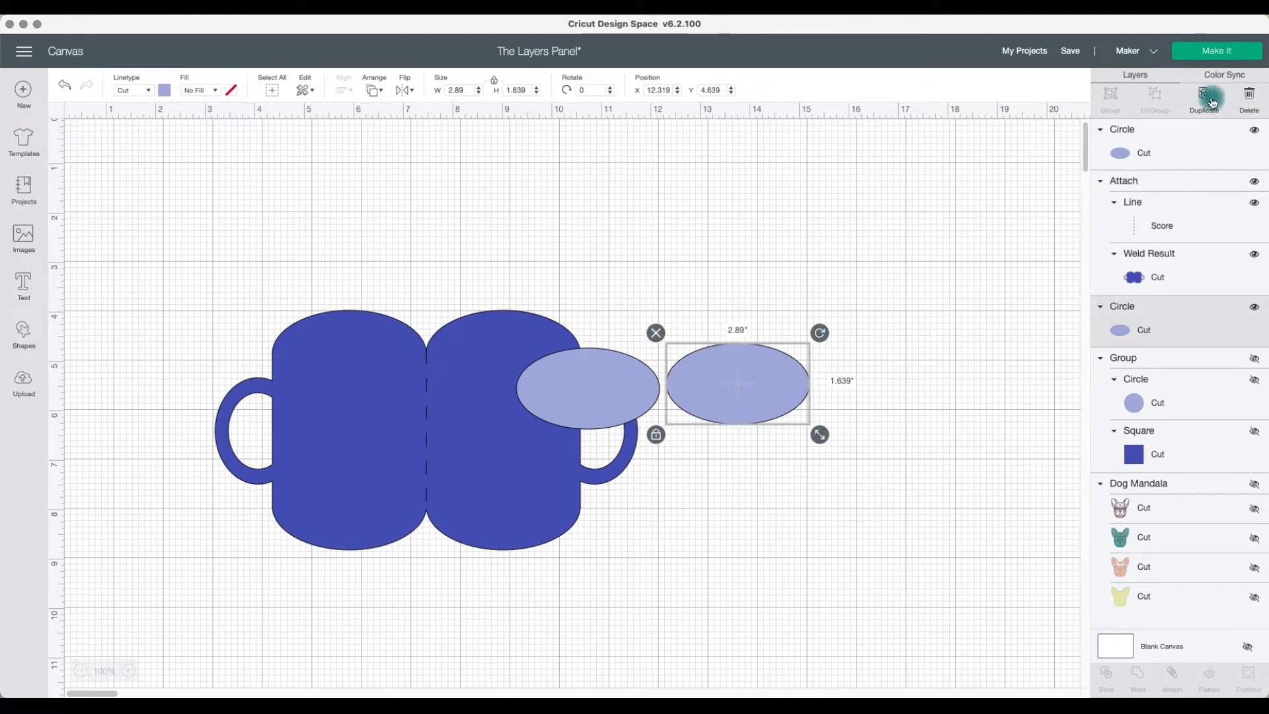
drag(709, 369, 832, 261)
click(743, 243)
click(724, 402)
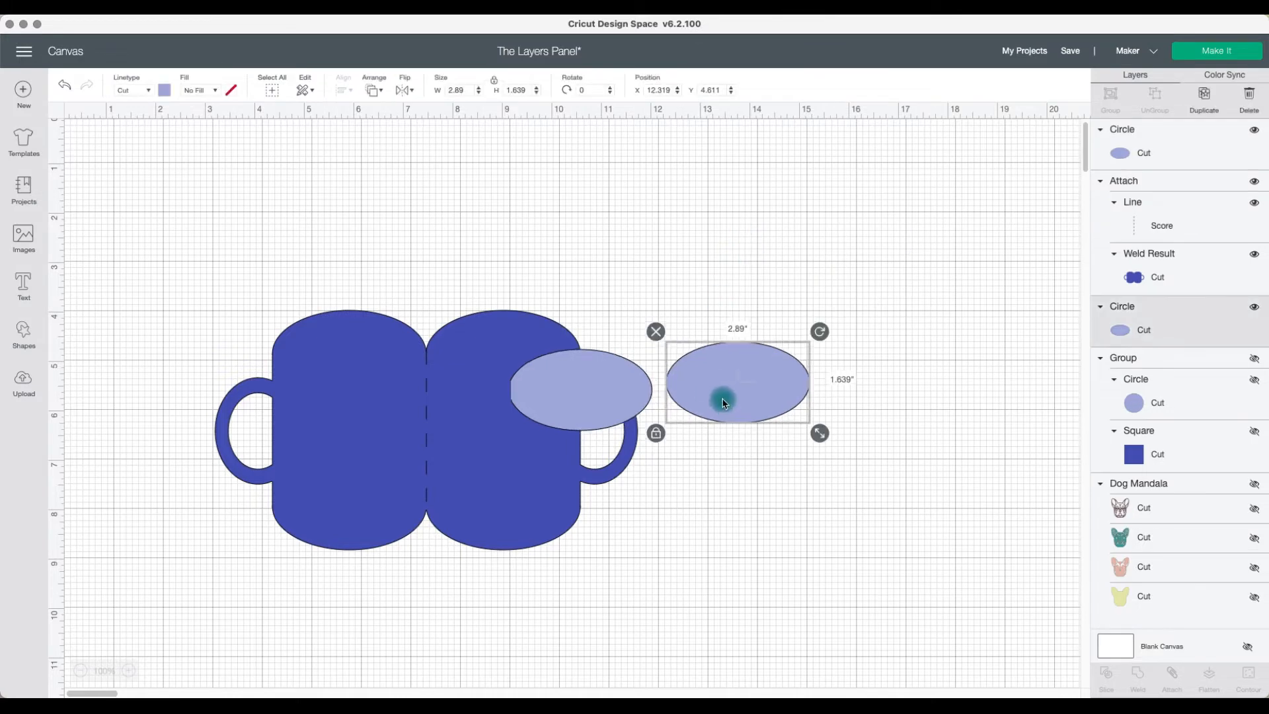
click(656, 331)
Step: Duplicate the remaining light-purple ellipse and place one ellipse inside the top of each mug
drag(634, 352, 765, 330)
click(1199, 99)
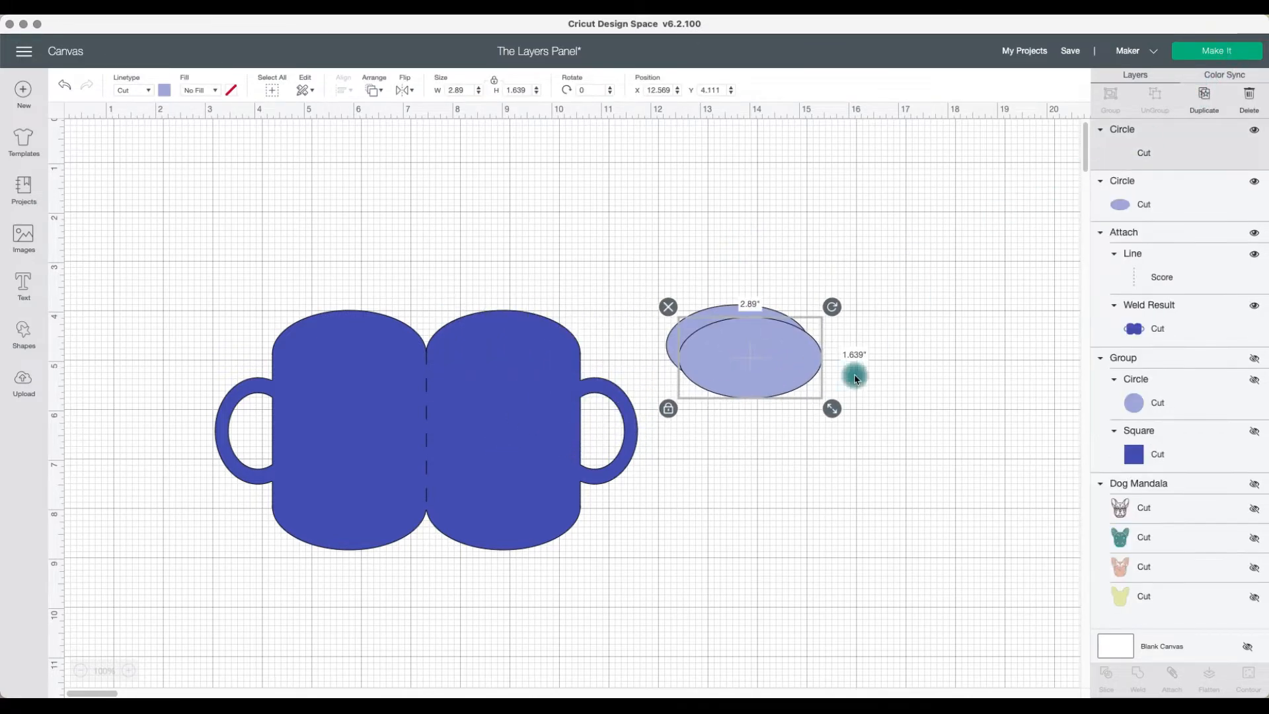
drag(765, 331, 535, 349)
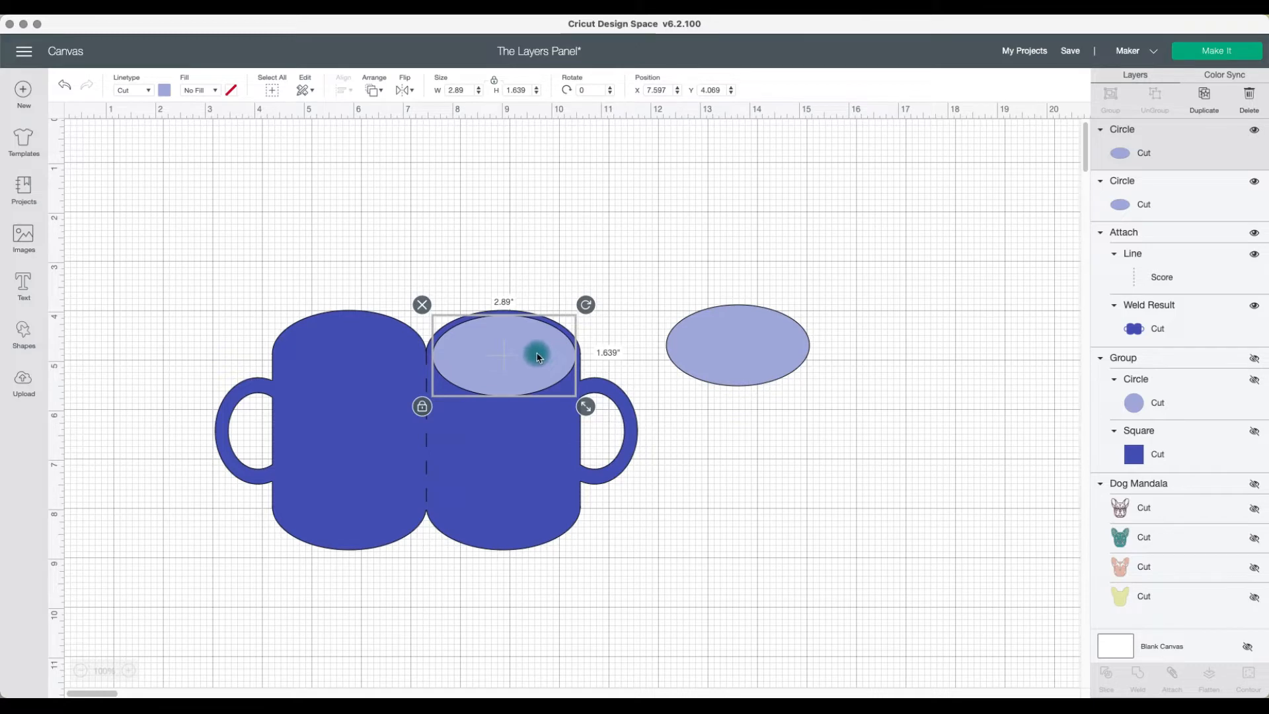
drag(760, 350, 388, 348)
click(681, 340)
click(702, 332)
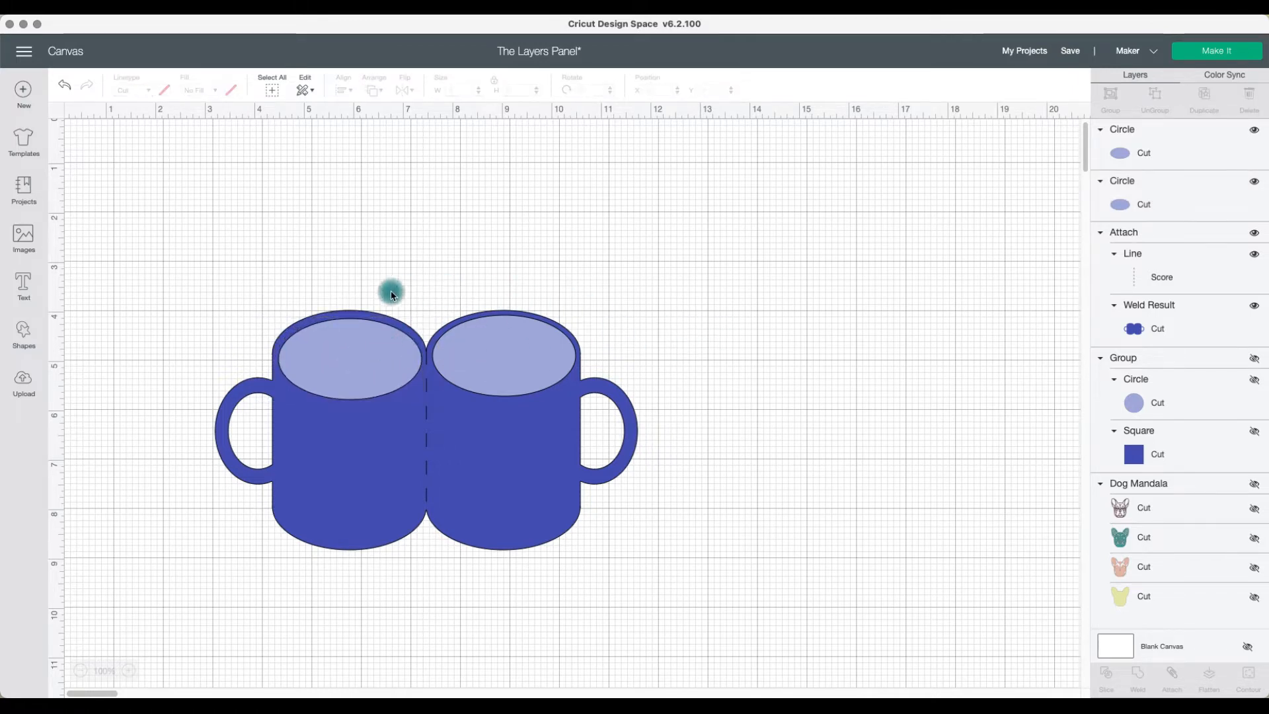
Step: Detach the score line from the mug shape, then slice the mug shape with the left mug's ellipse
click(453, 400)
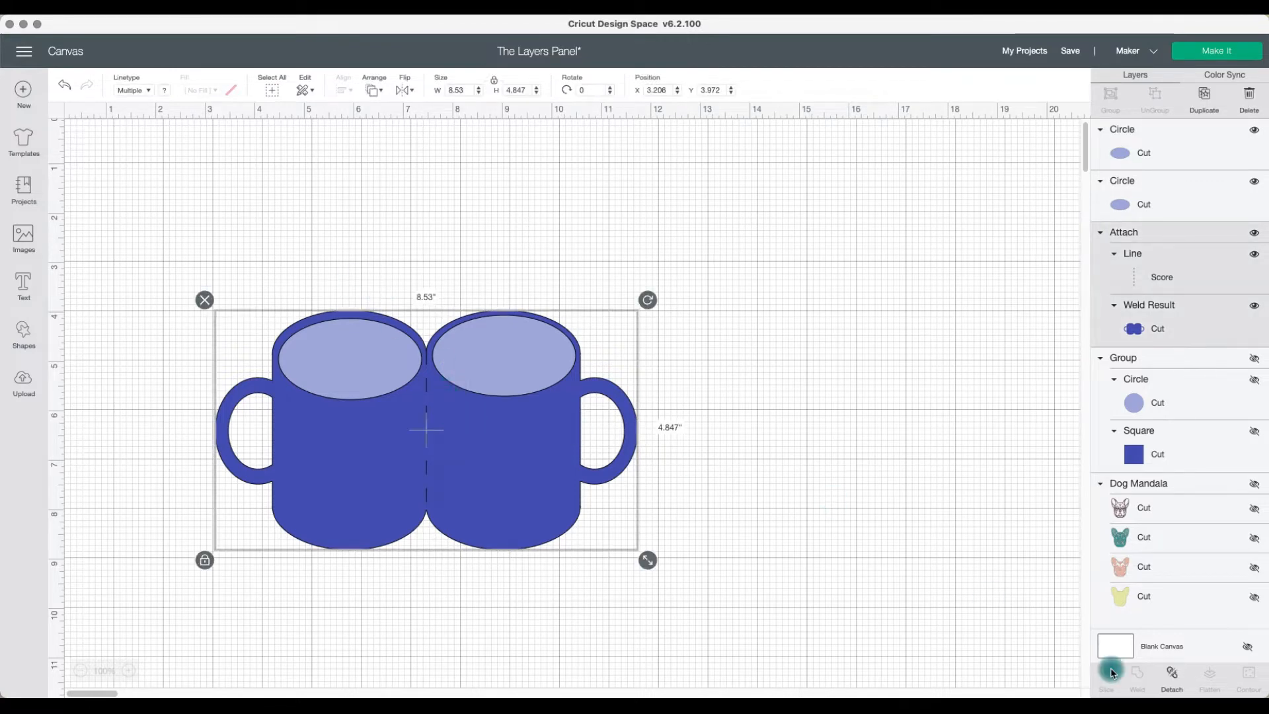
click(1172, 677)
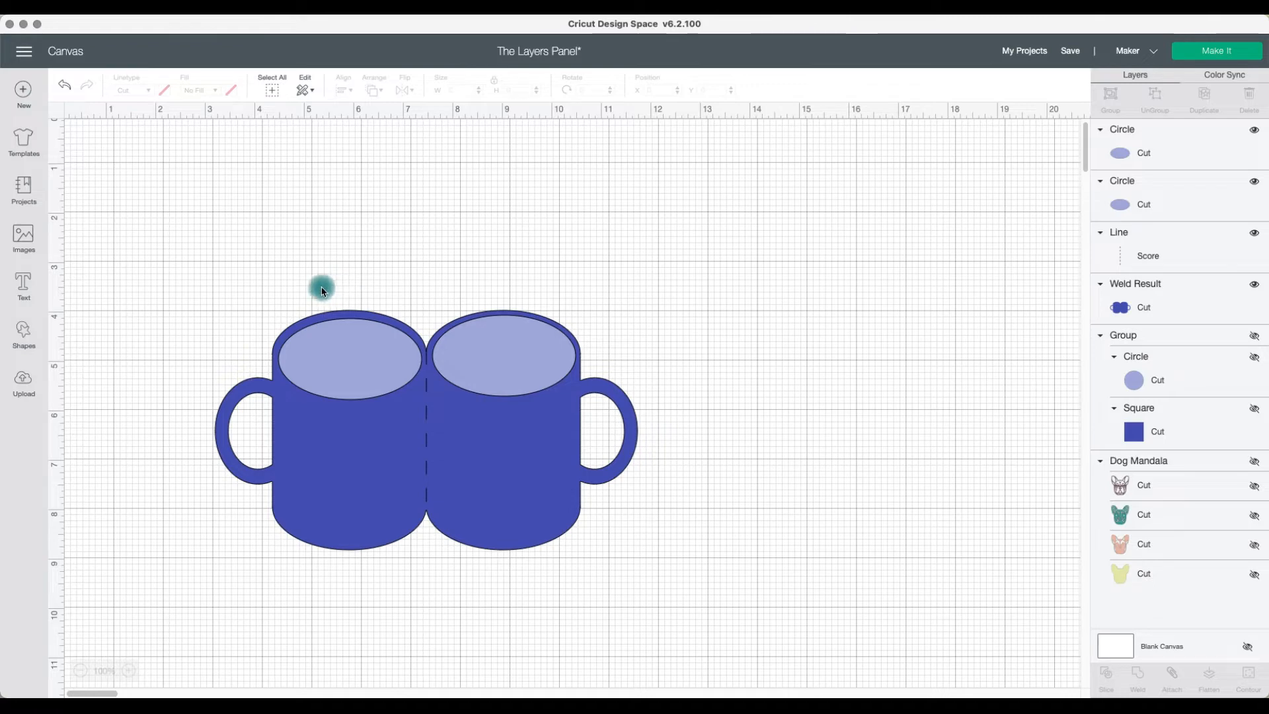
drag(320, 286, 332, 357)
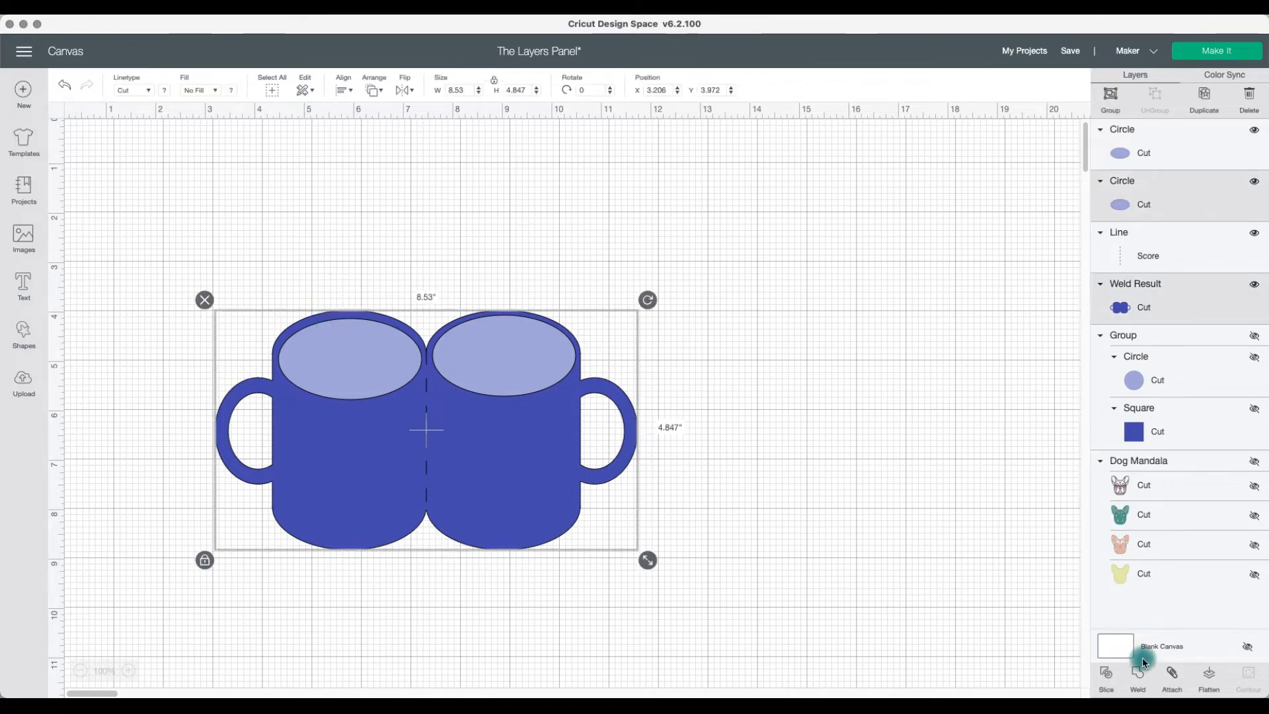
click(1049, 641)
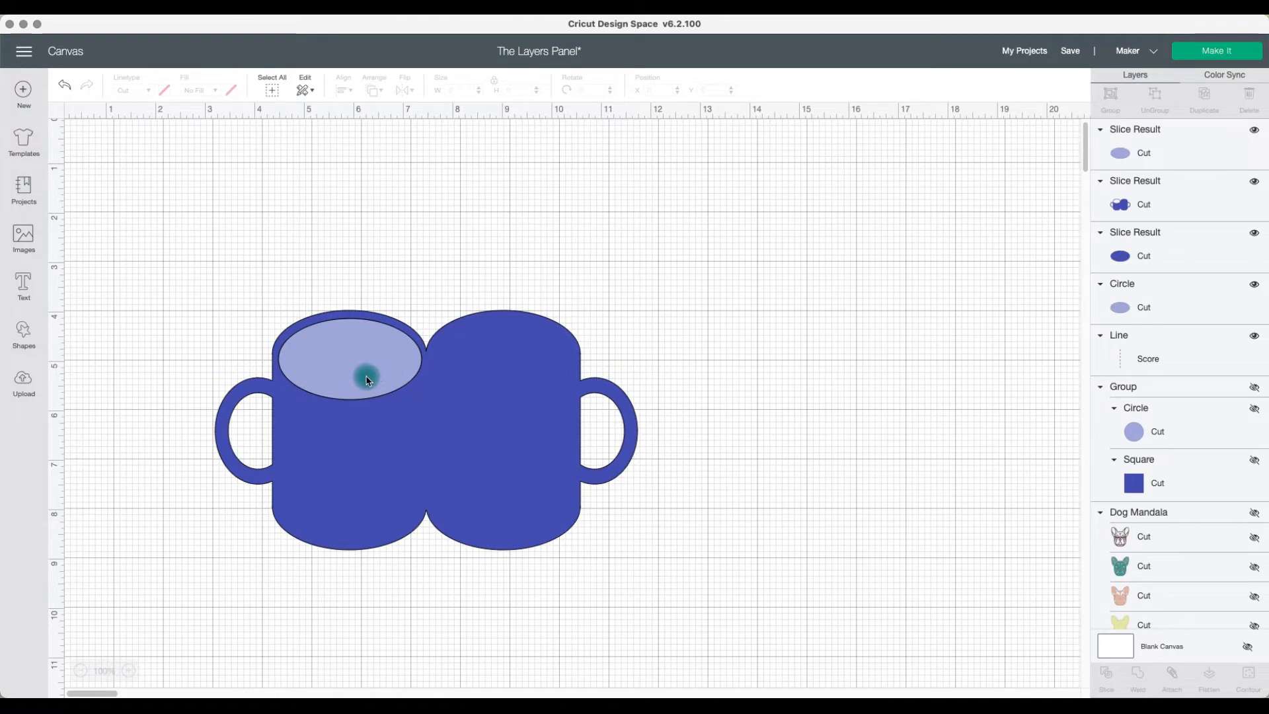
Step: Move the sliced mug shape to the right and place the spare light-purple ellipse in front of its right mug's top
click(357, 442)
drag(357, 441, 690, 456)
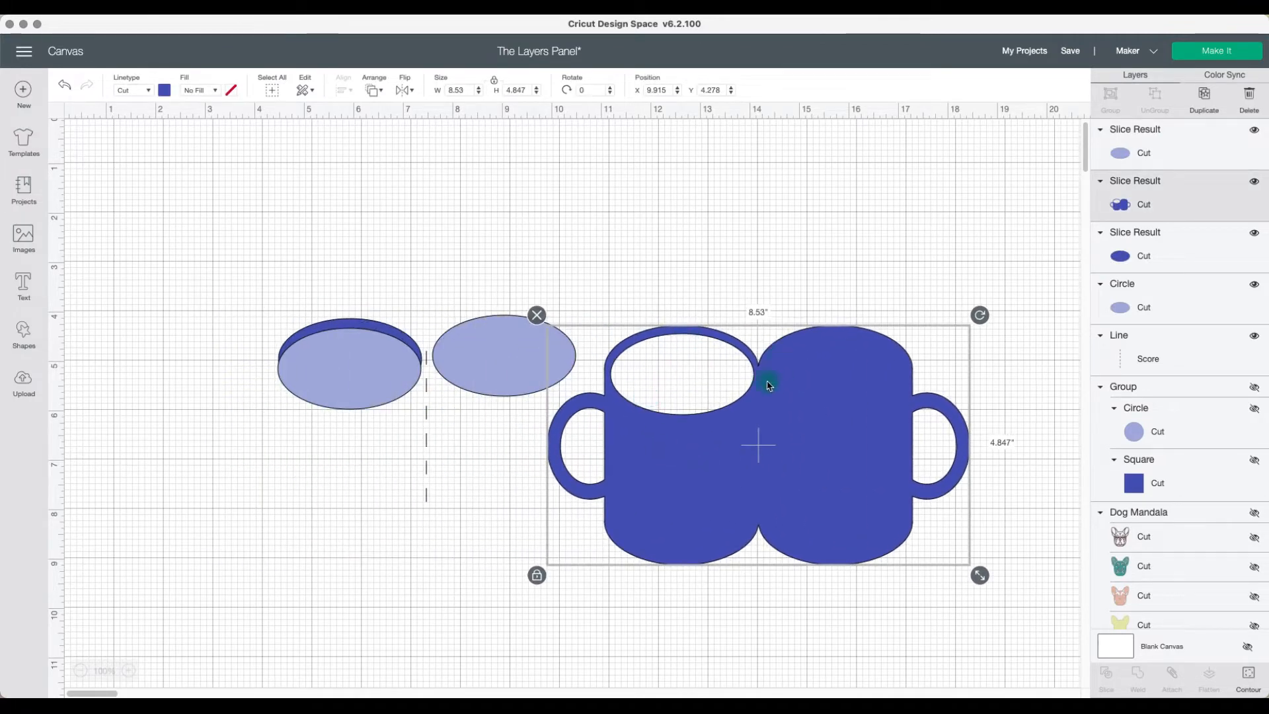
drag(532, 336, 836, 367)
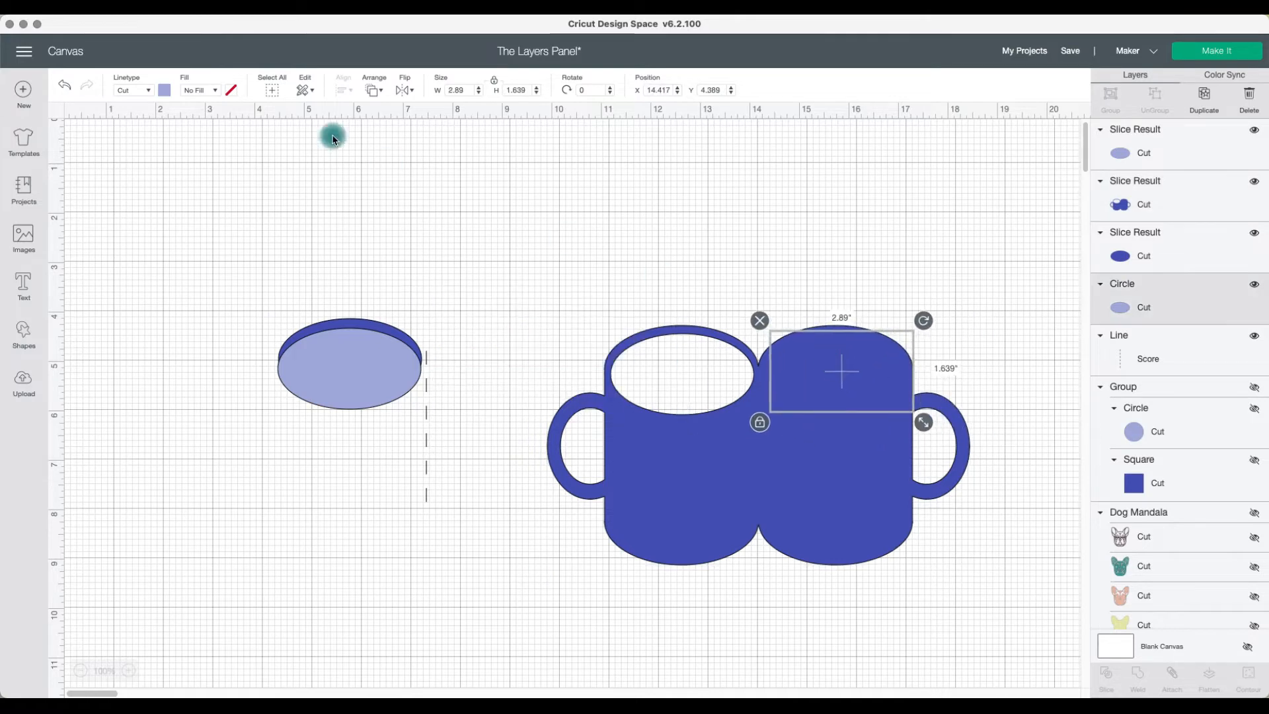
click(373, 90)
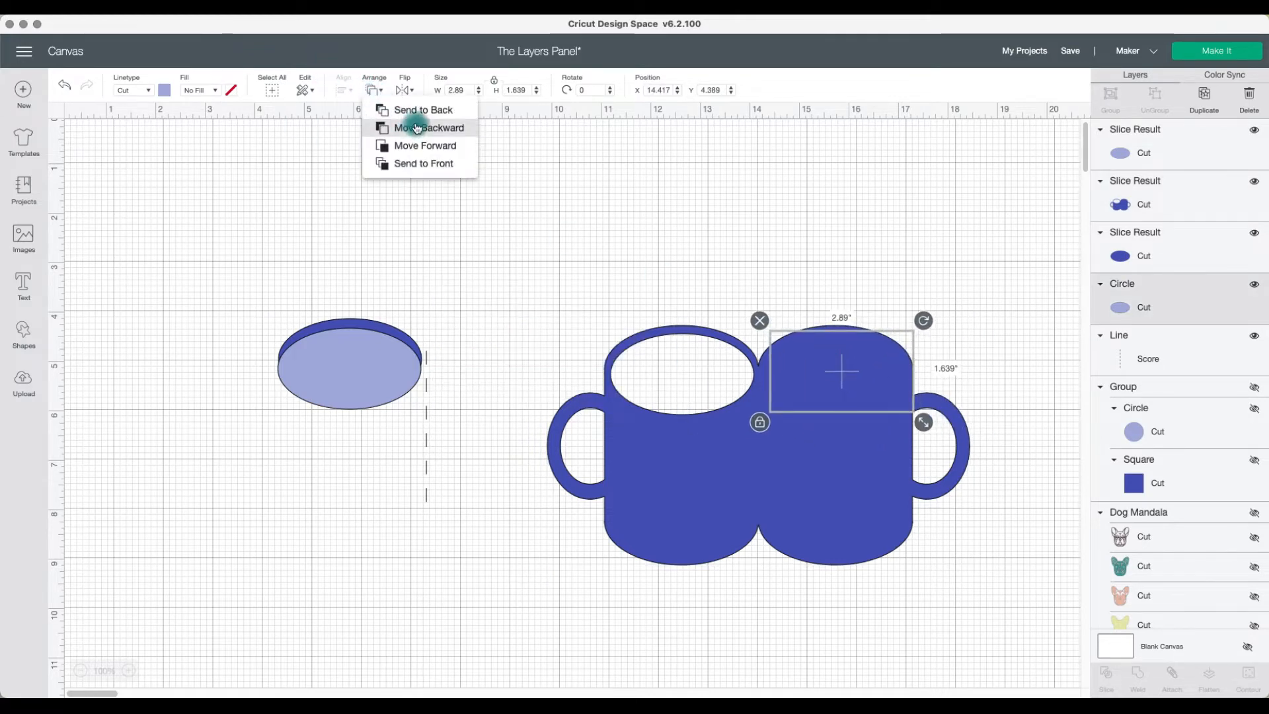
click(437, 164)
drag(817, 367, 815, 374)
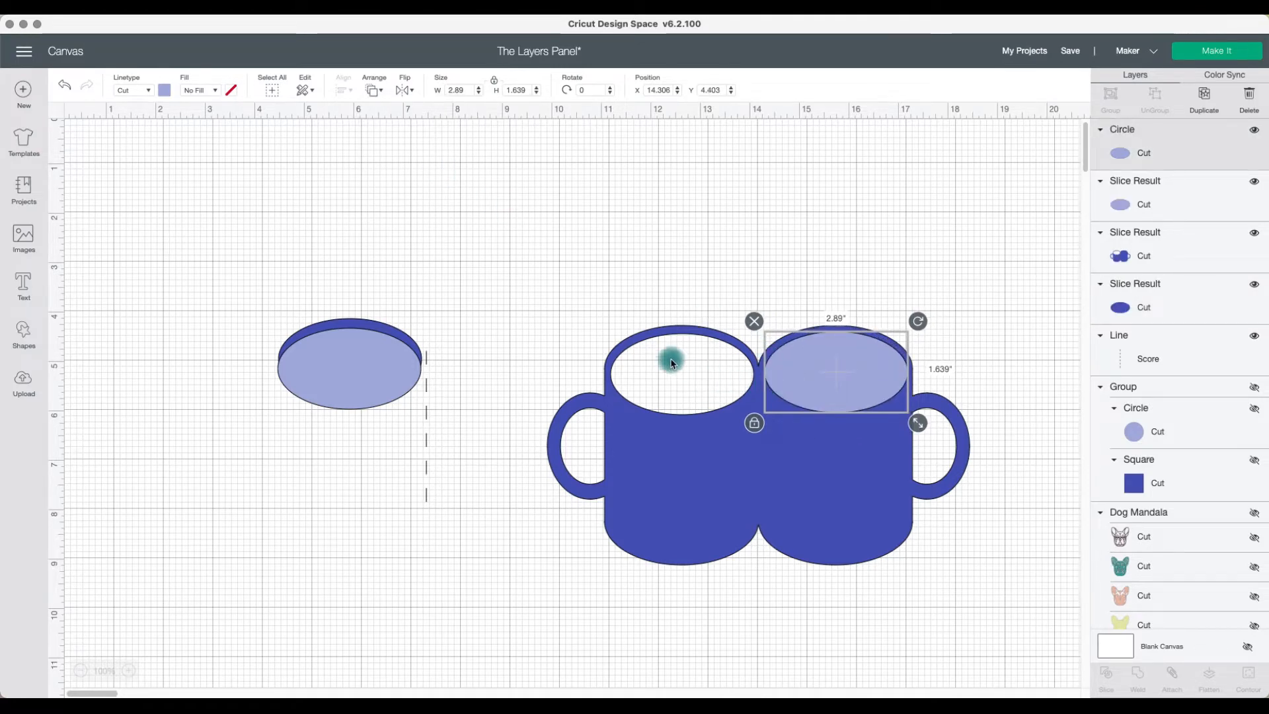
click(677, 365)
click(764, 292)
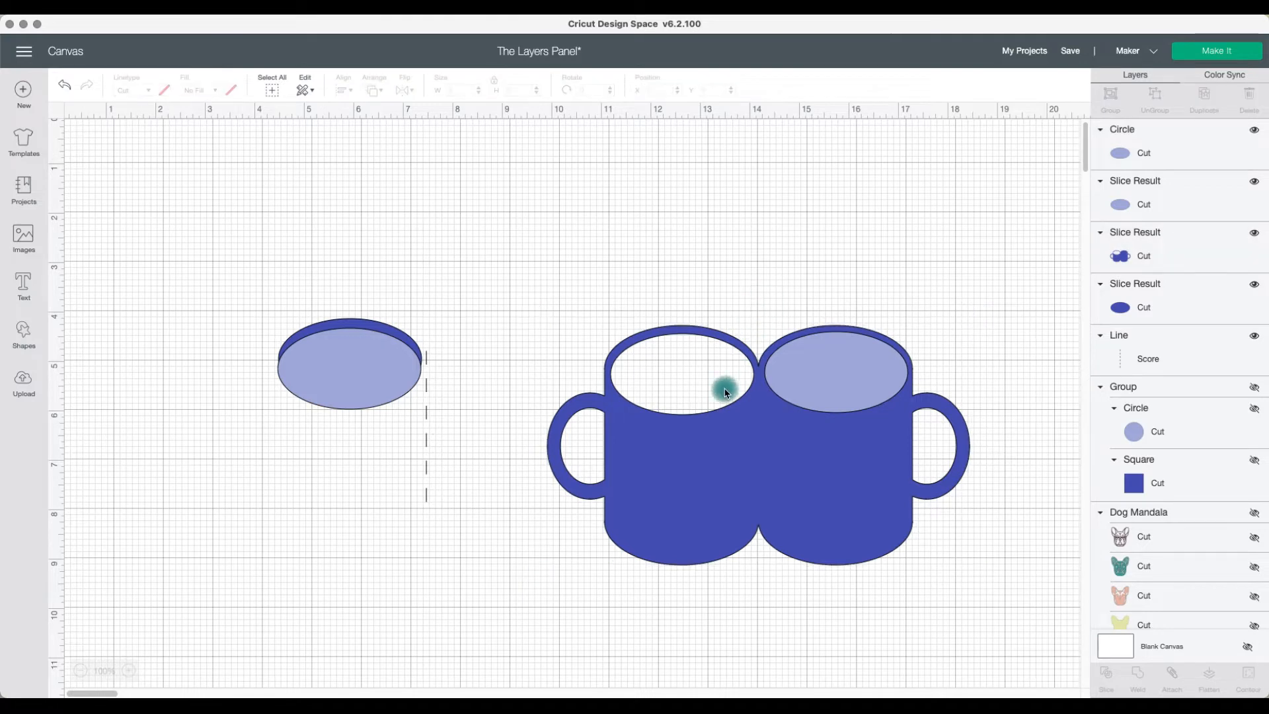
Step: Delete the light-purple and dark-blue ellipses left over from the slice
click(687, 378)
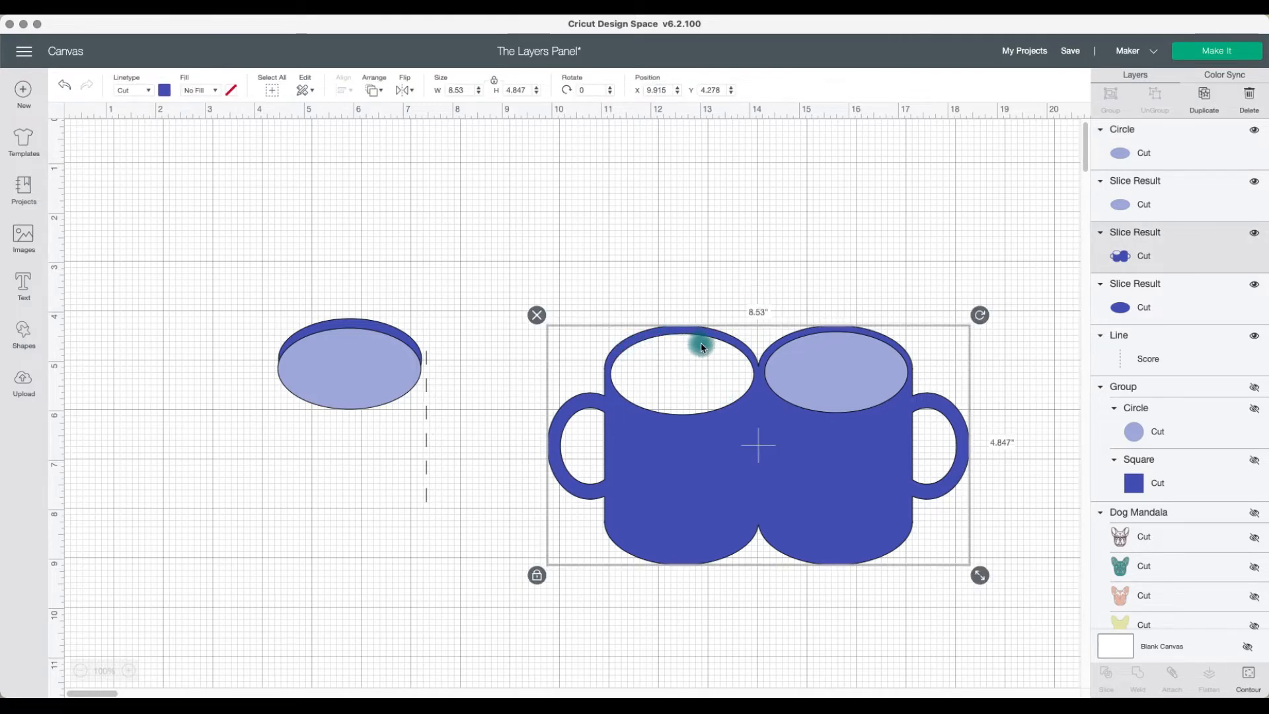
click(369, 368)
click(268, 318)
click(285, 329)
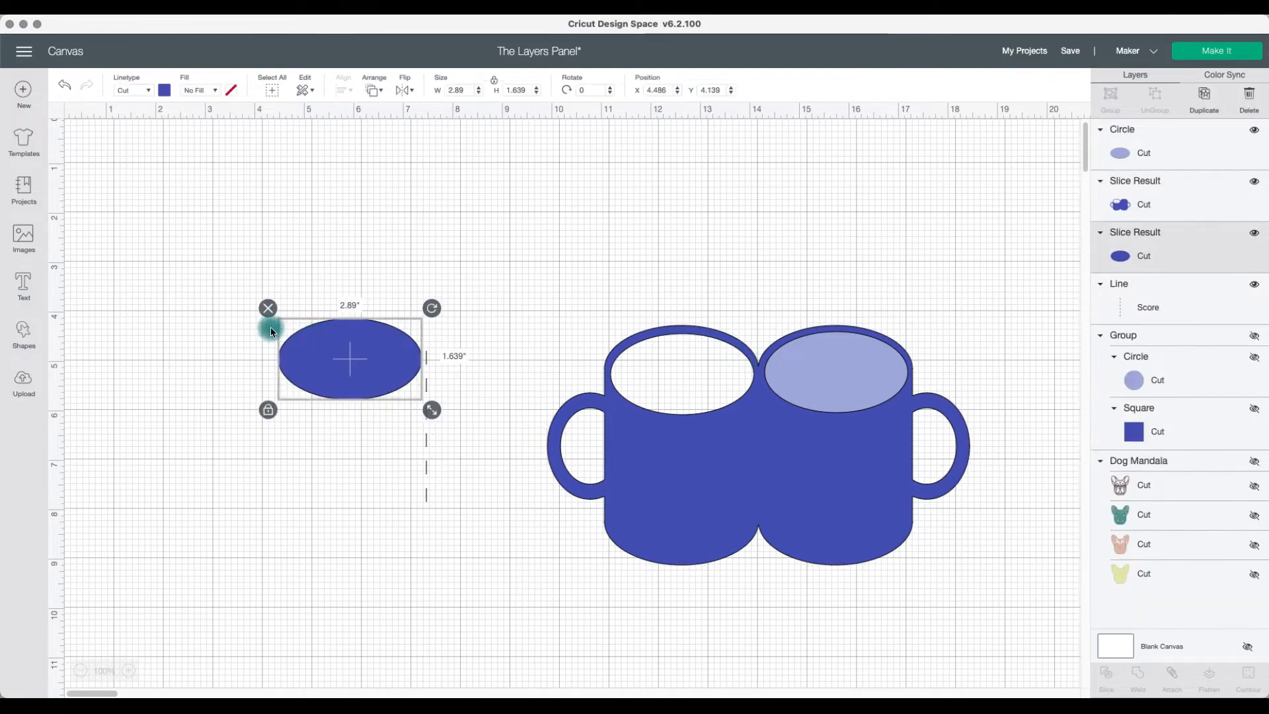
click(268, 308)
Step: Move the score line to the fold between the two mugs and adjust the ellipse's position on the right mug
drag(423, 389, 759, 411)
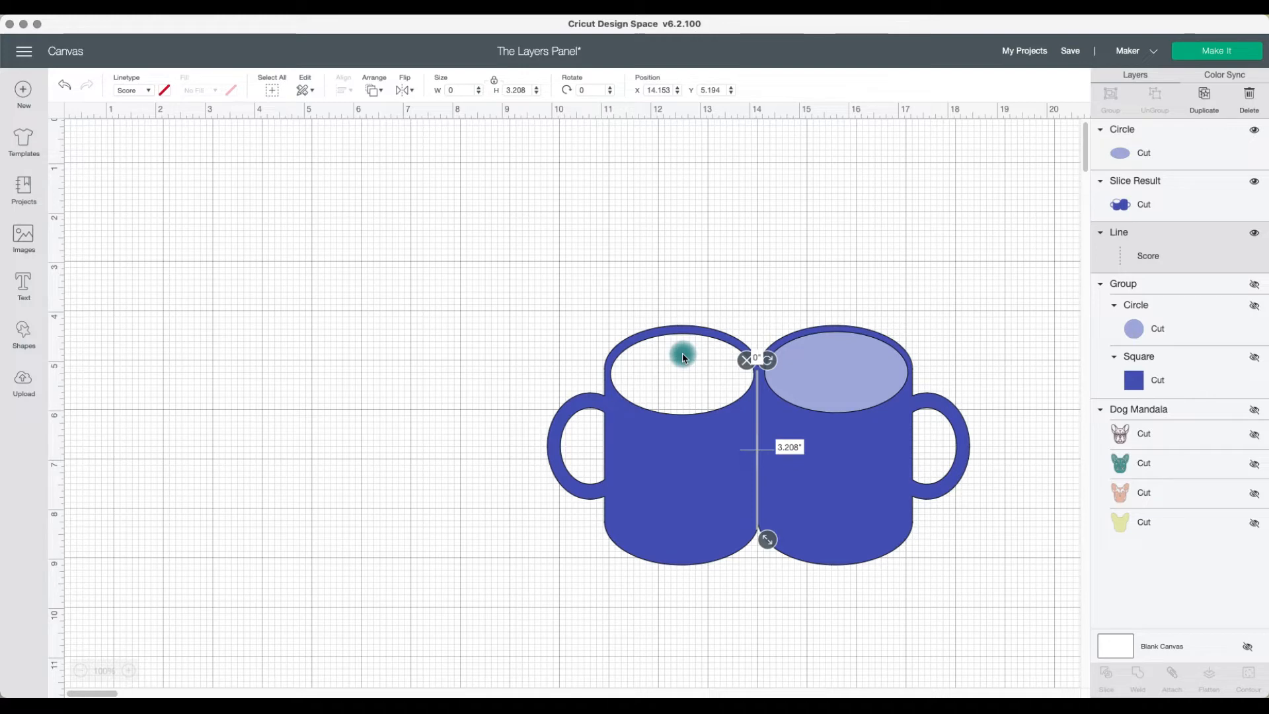
click(846, 408)
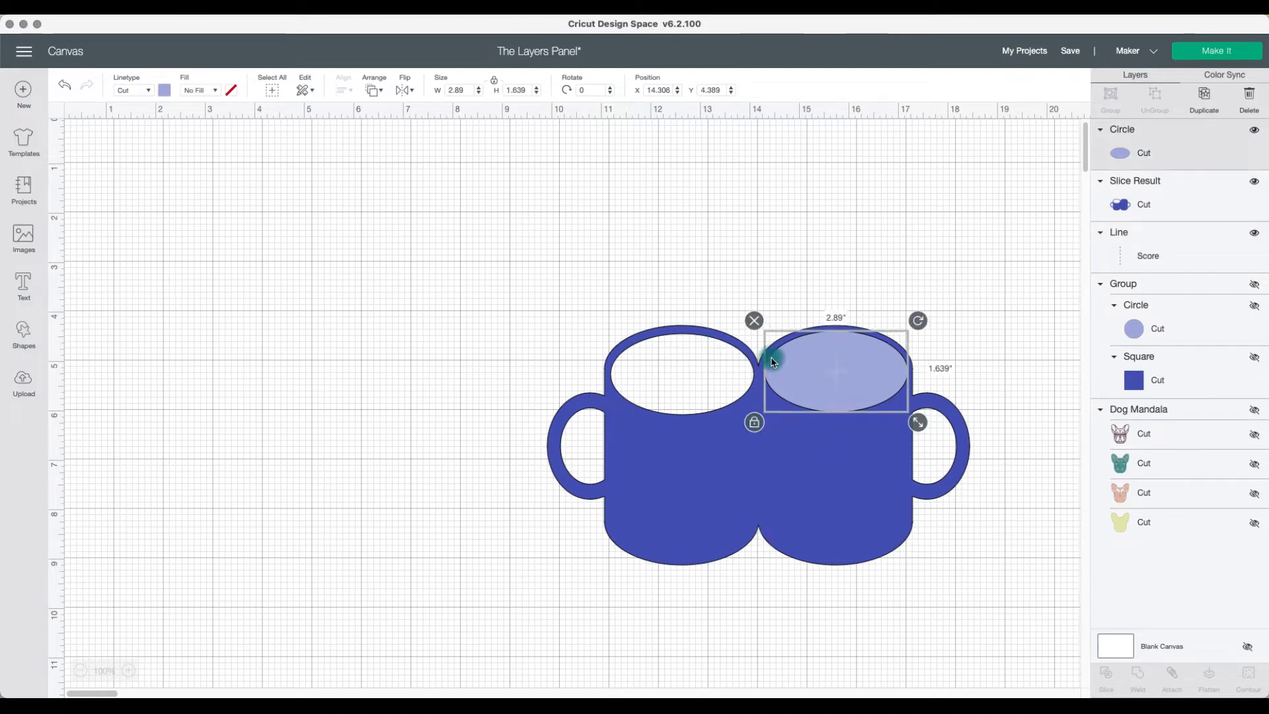
drag(844, 378, 843, 379)
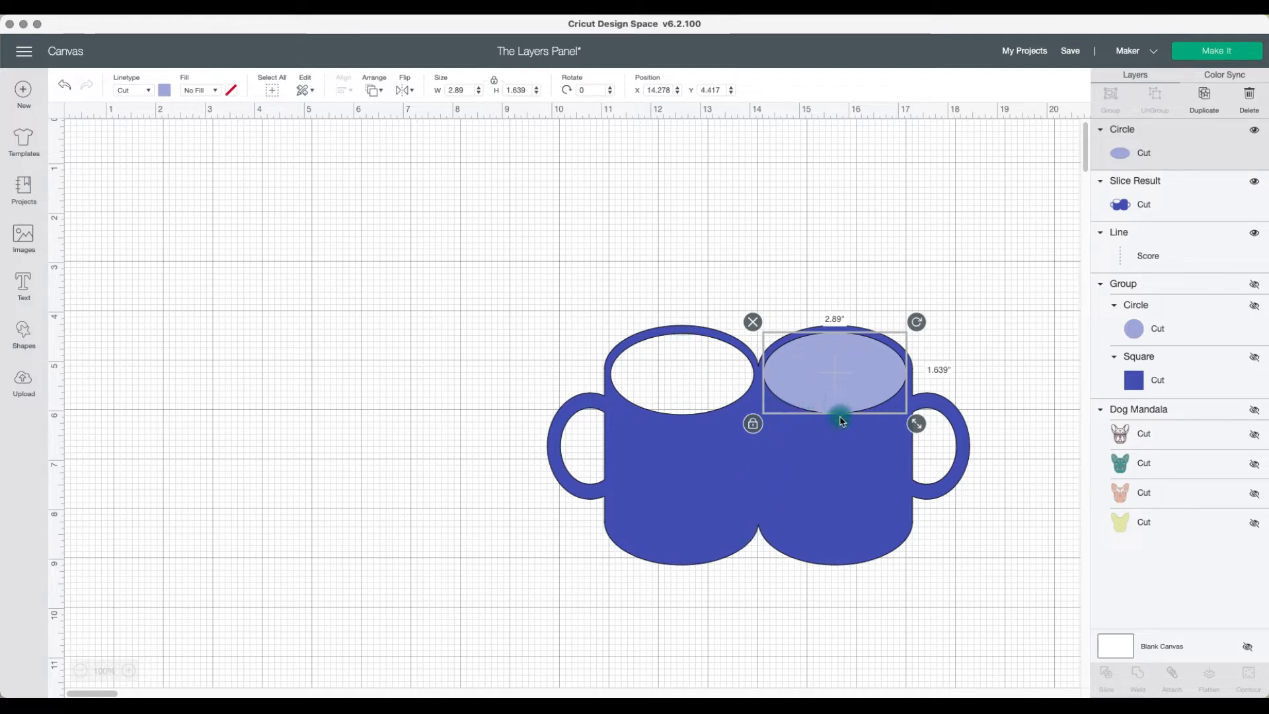
Step: Shift the sliced mug shape to the left, off the ellipse and score line, and save the project
drag(866, 490, 826, 447)
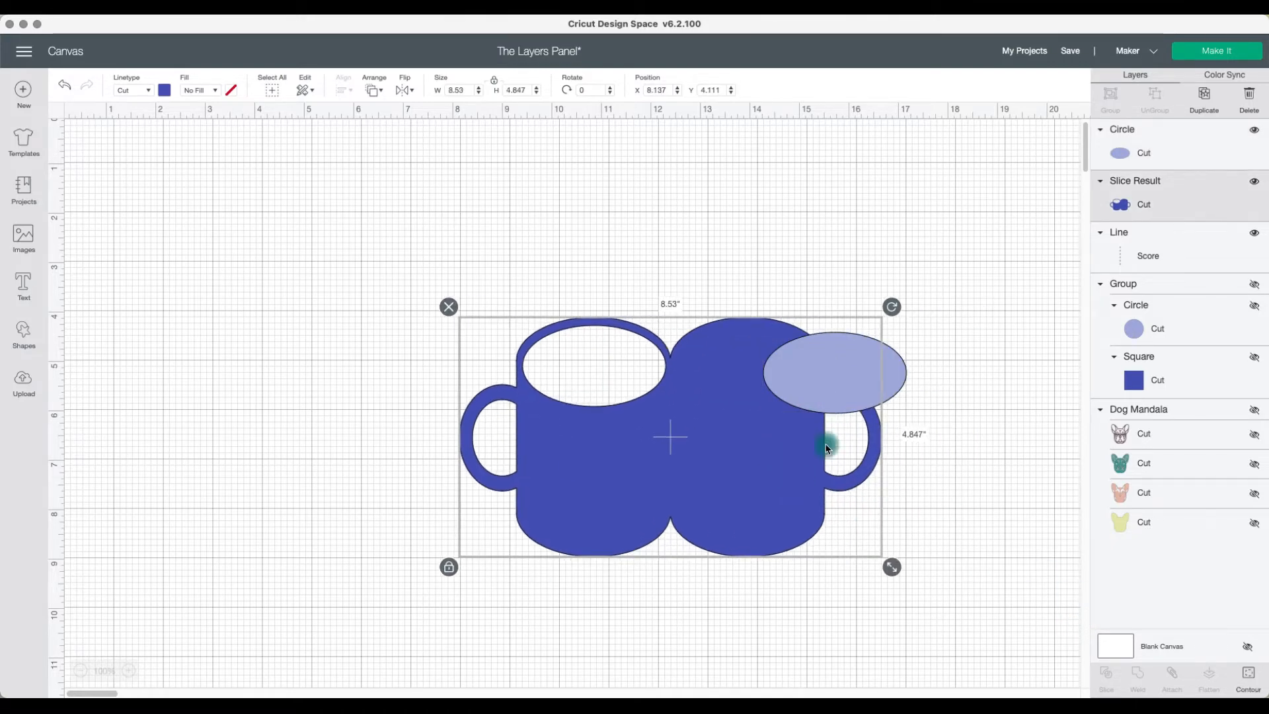
click(1070, 53)
click(1085, 70)
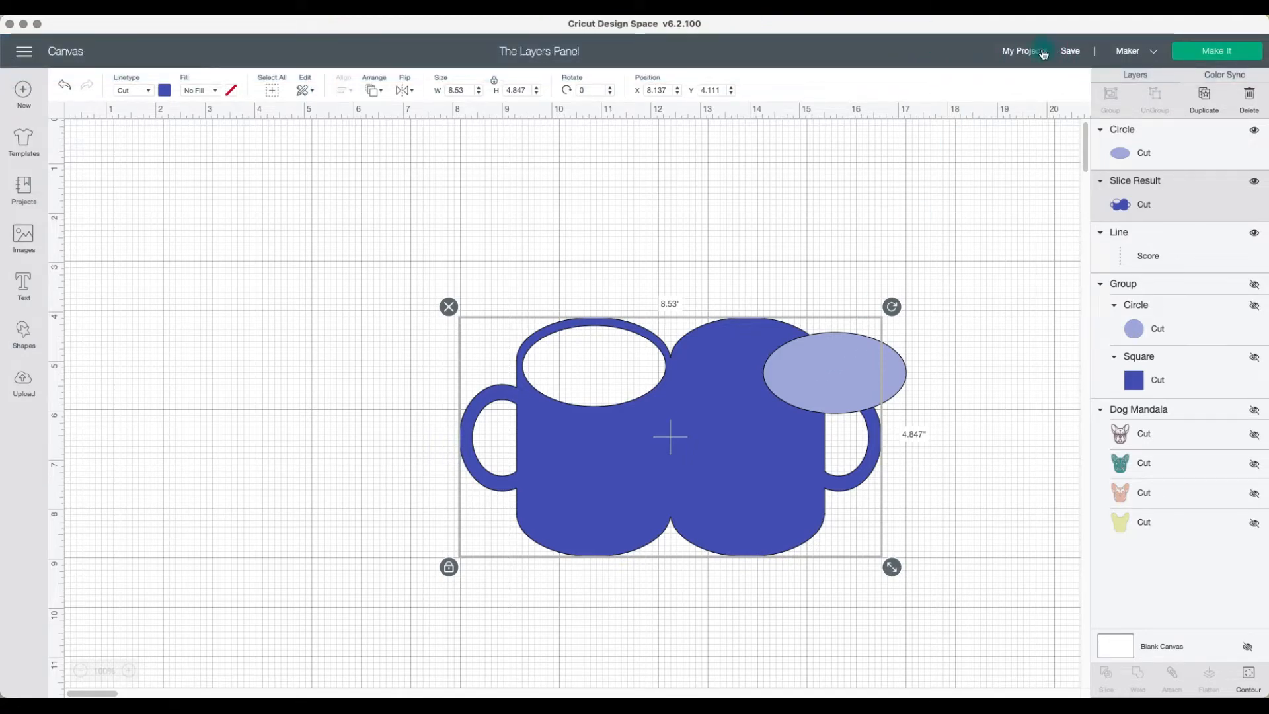
Step: Reopen The Layers Panel from the saved projects for customizing
click(1043, 53)
click(222, 267)
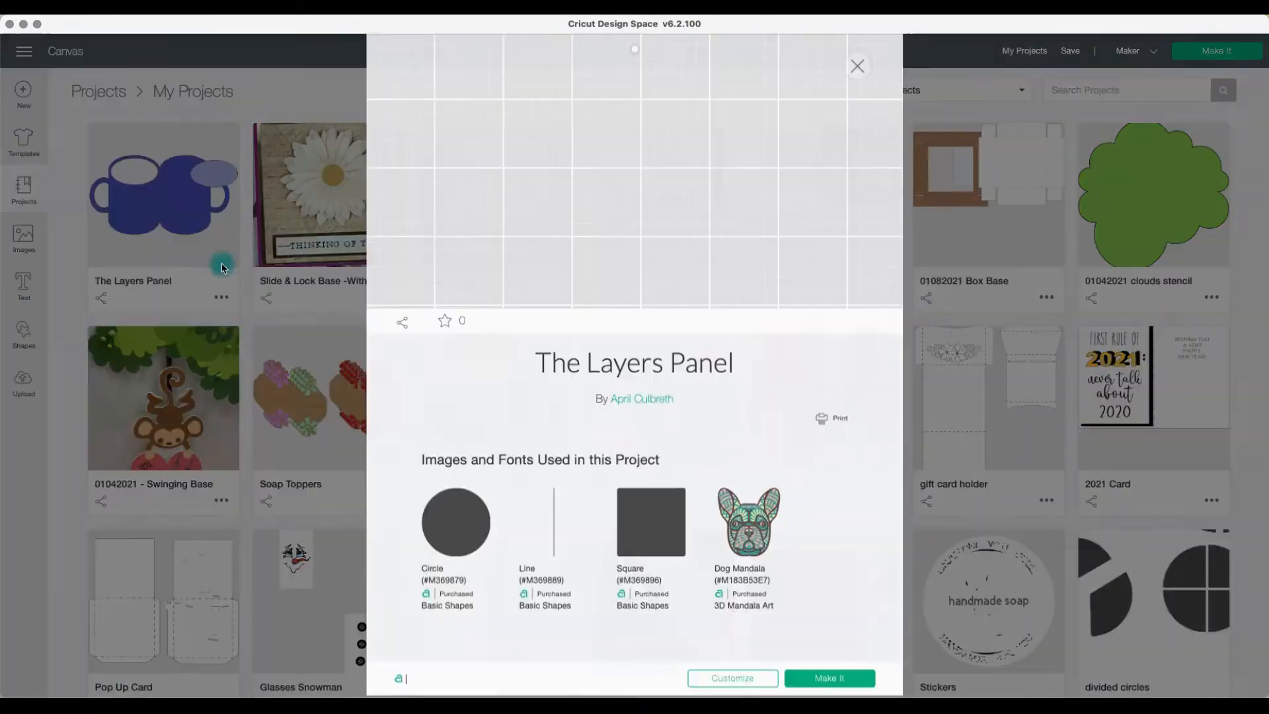
click(743, 680)
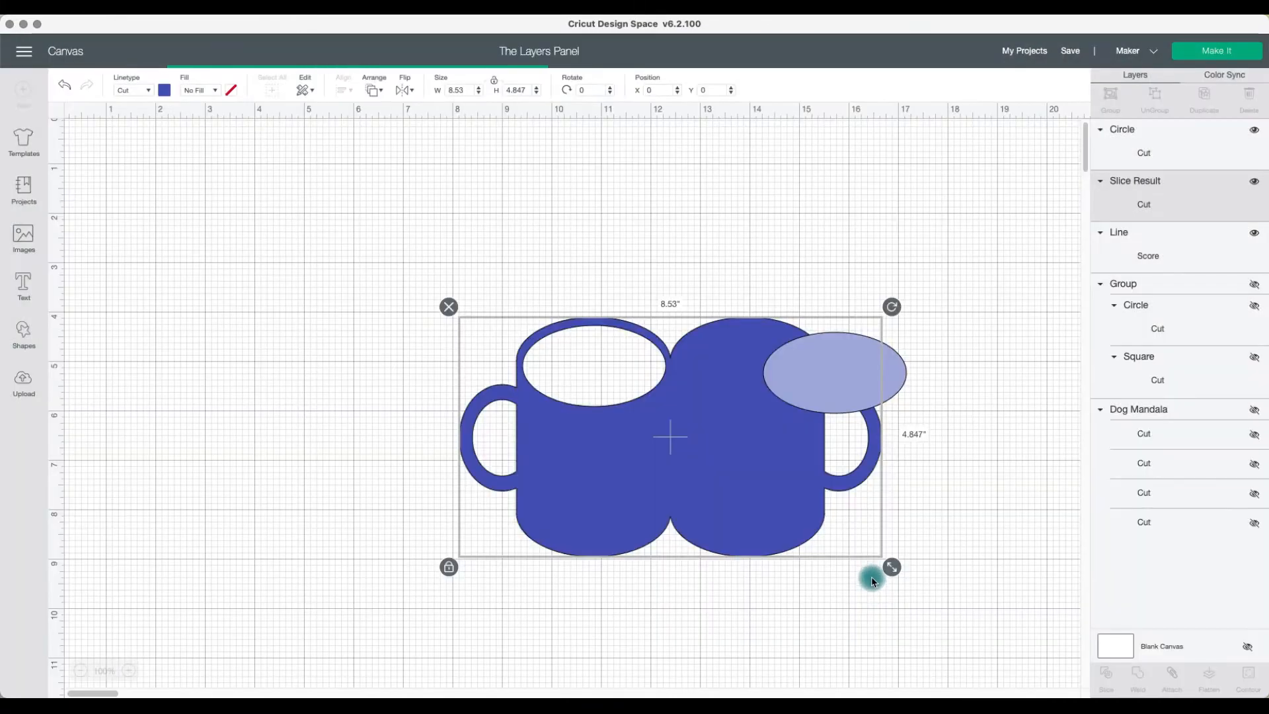
click(846, 351)
click(760, 363)
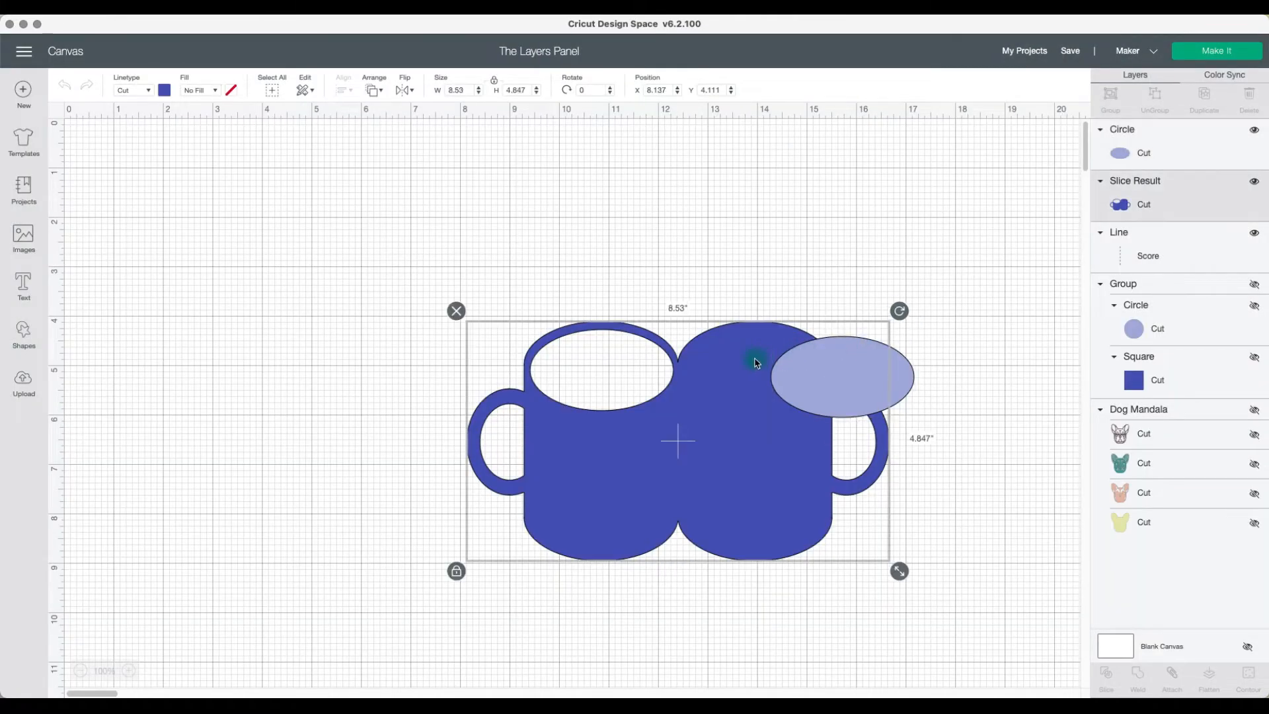
Step: Try separating the pieces by moving the ellipse up and the mug shape to the left of the score line
drag(767, 513, 730, 483)
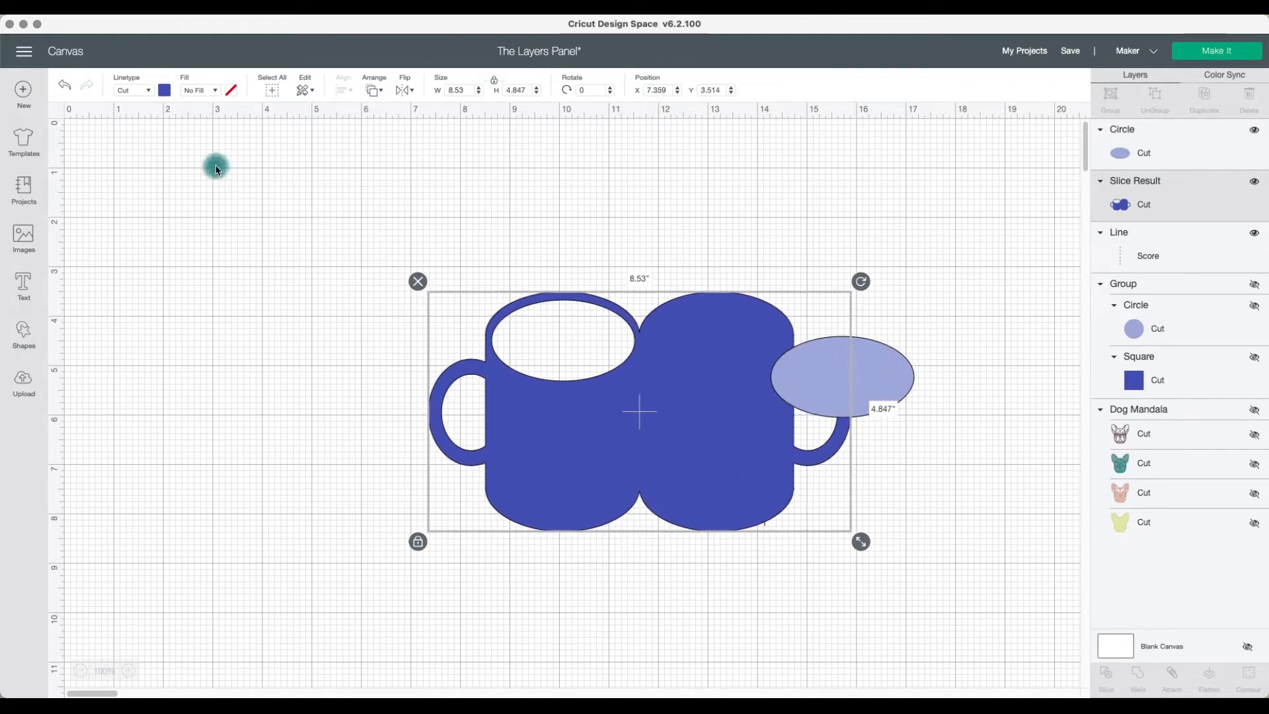
click(65, 89)
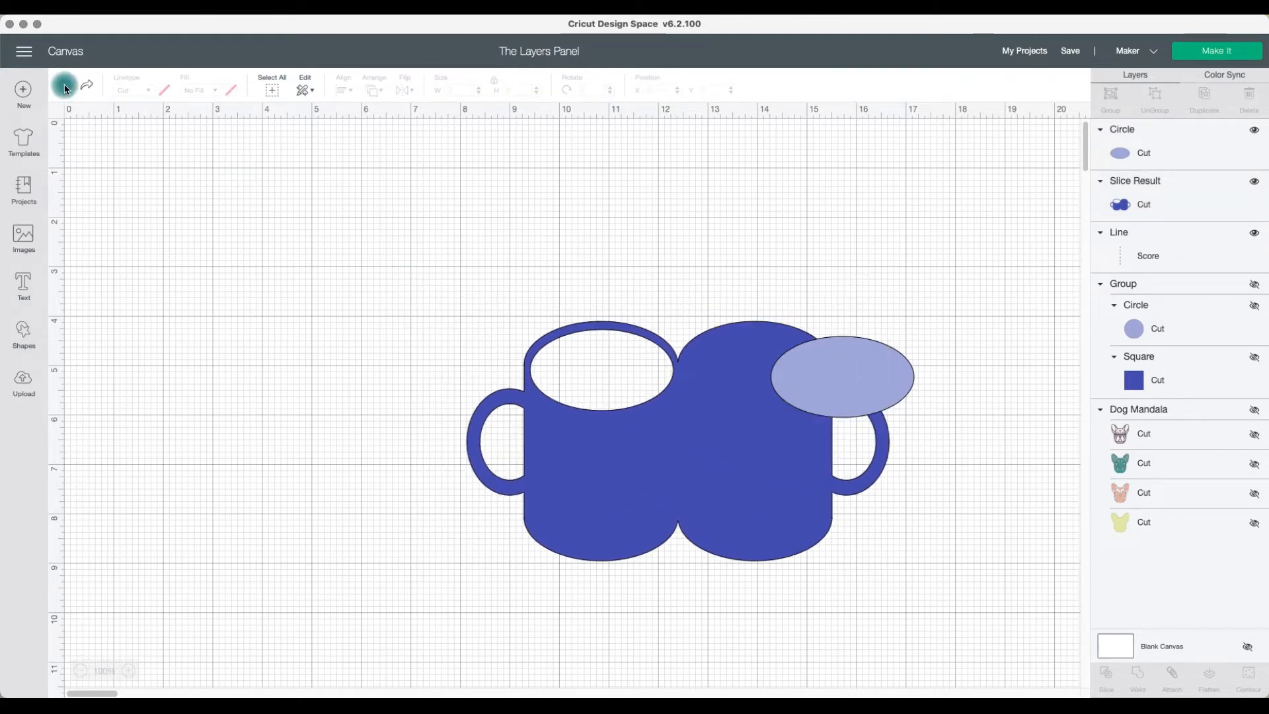
drag(844, 376, 787, 331)
drag(720, 427, 572, 388)
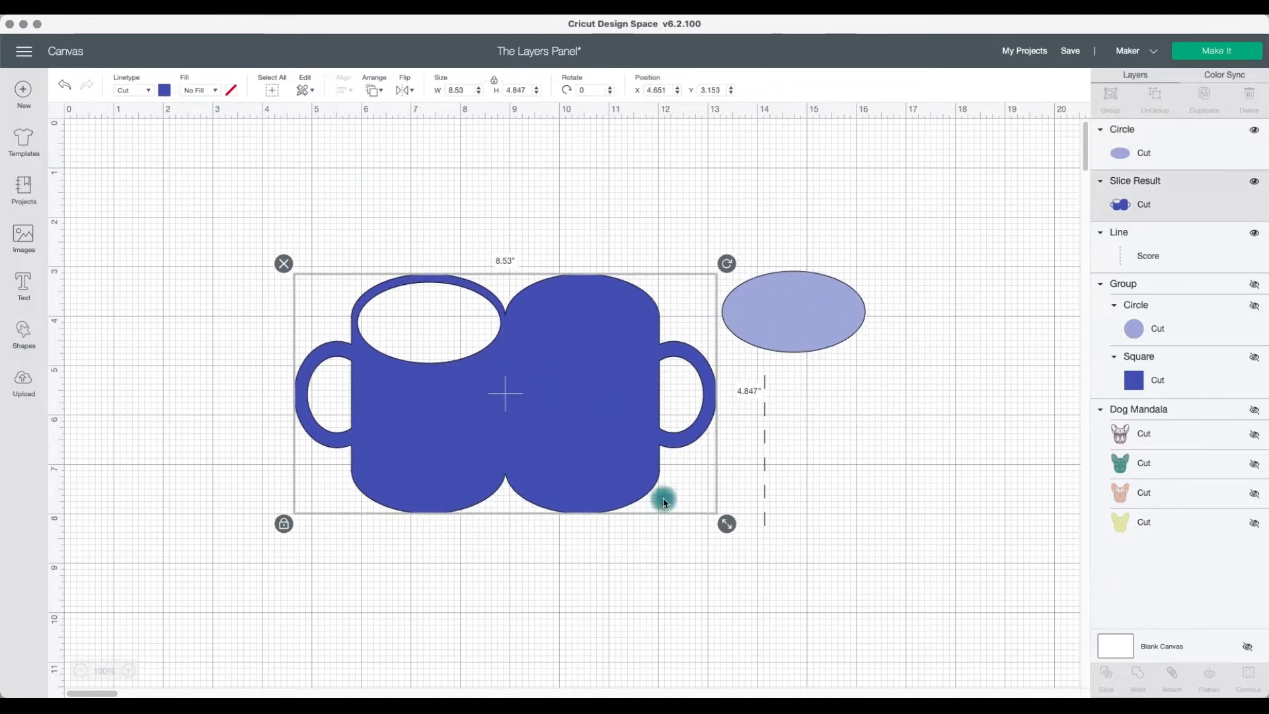
mouse_move(643, 509)
mouse_down()
mouse_move(624, 468)
mouse_move(635, 515)
mouse_up()
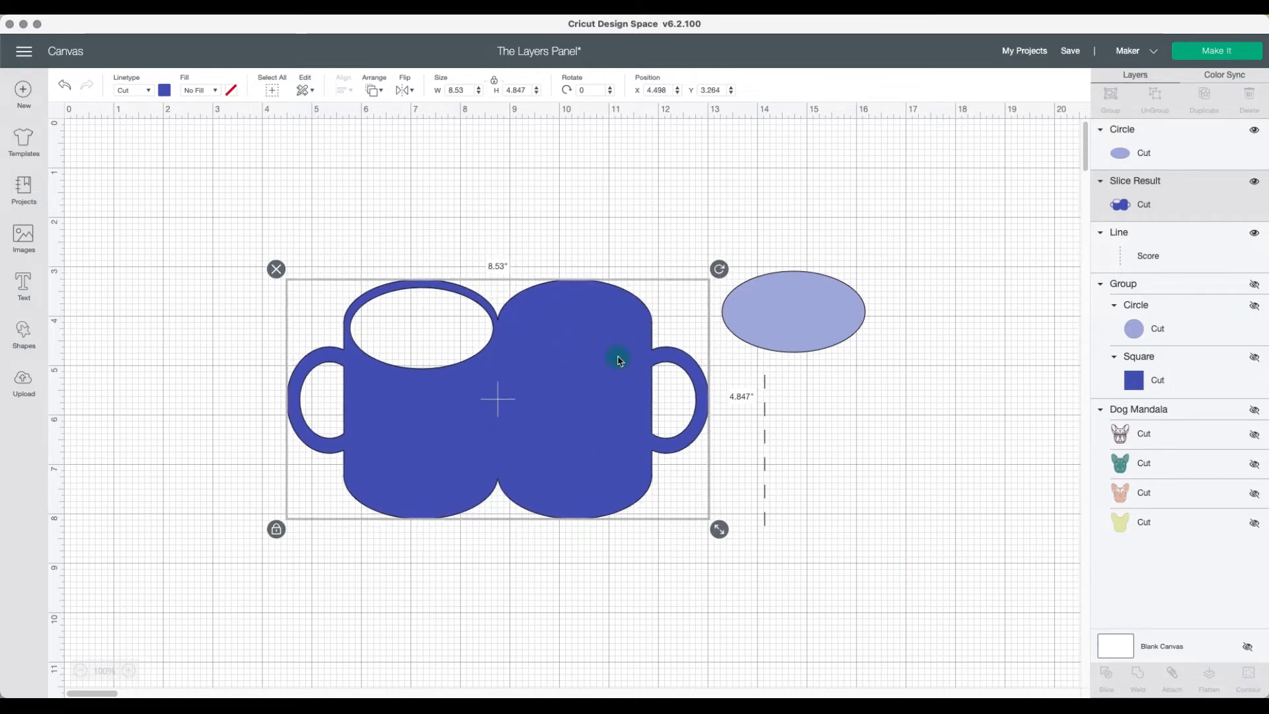
drag(544, 403, 546, 405)
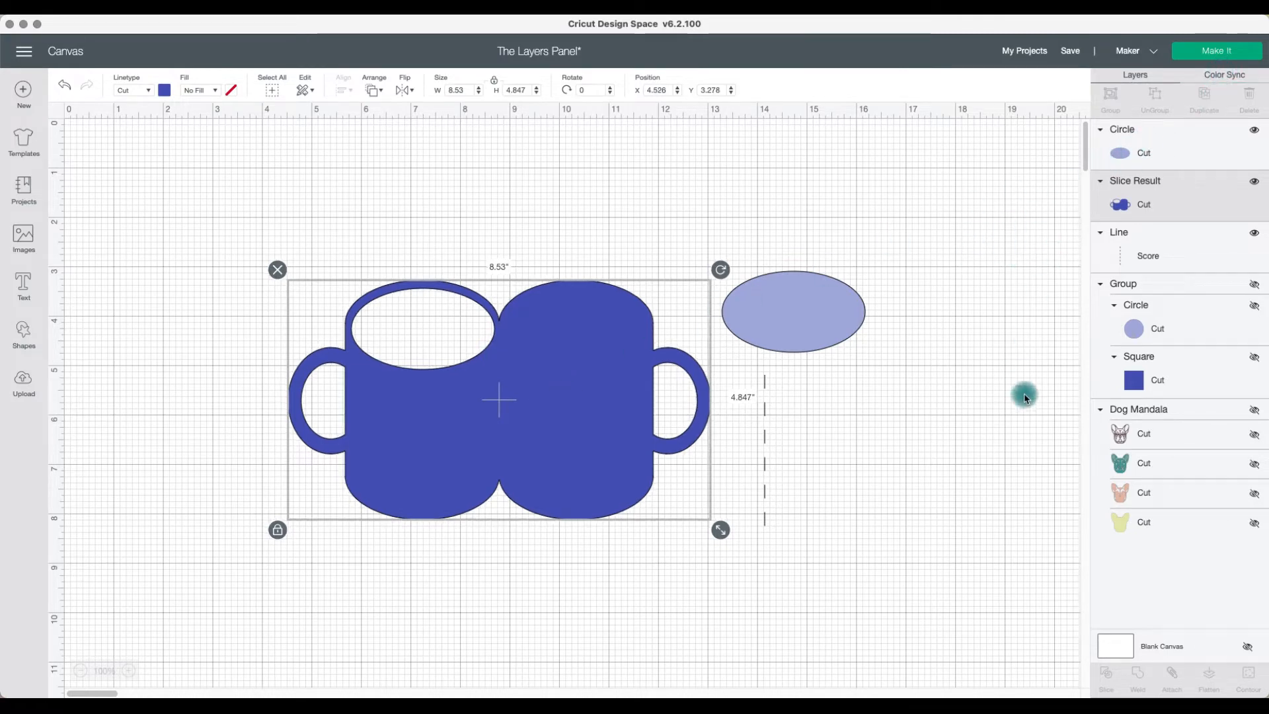
drag(628, 371, 592, 351)
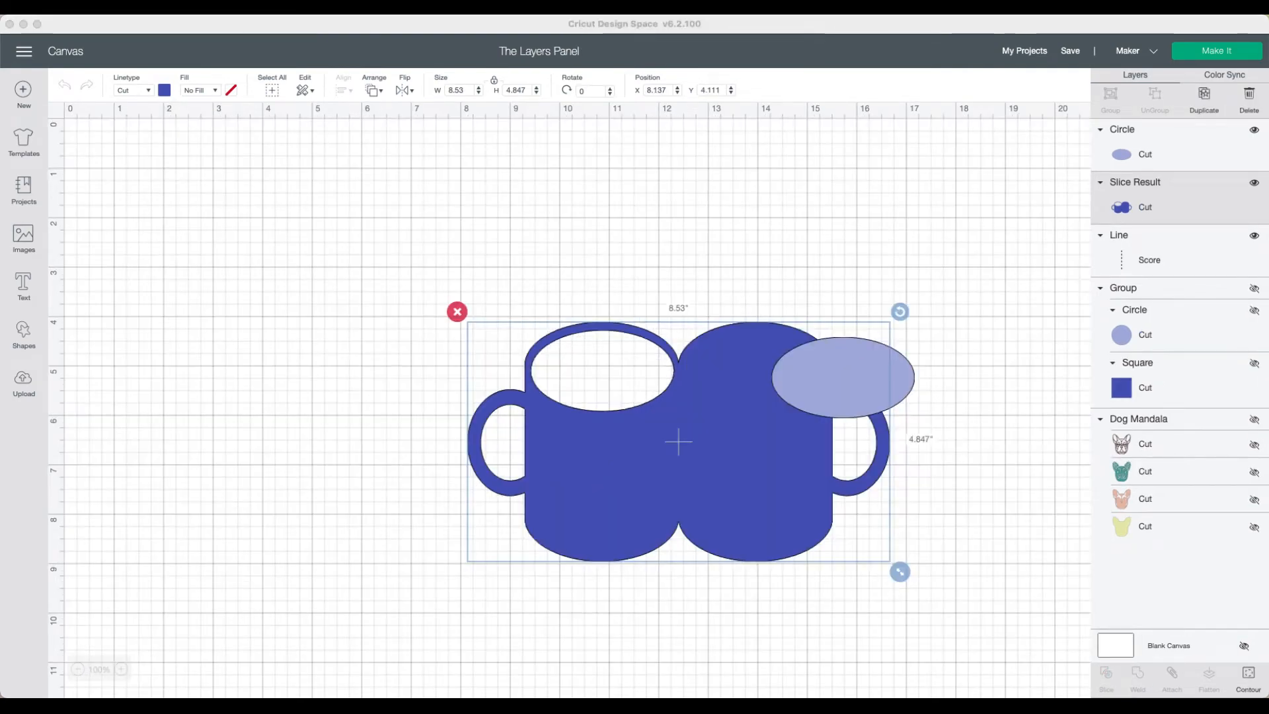
Step: Move the mug shape left of the score line and the light-purple ellipse up and to the left
click(749, 464)
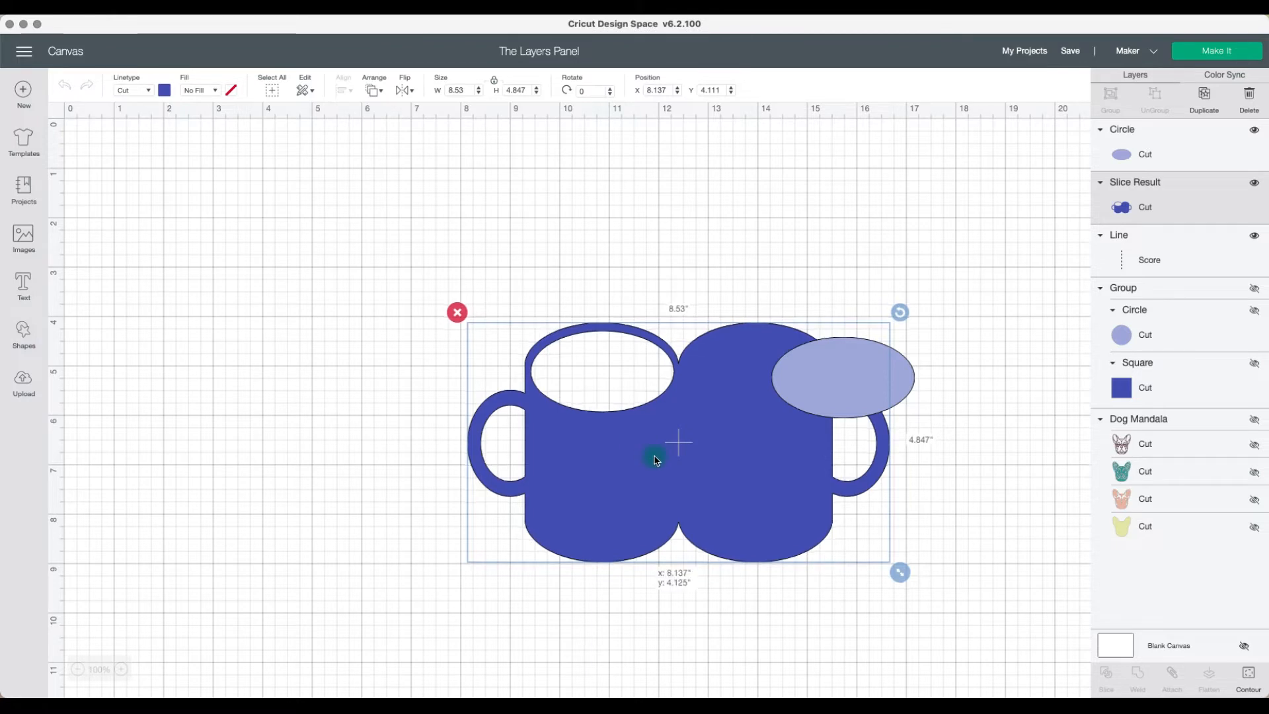
drag(657, 453, 501, 435)
click(839, 404)
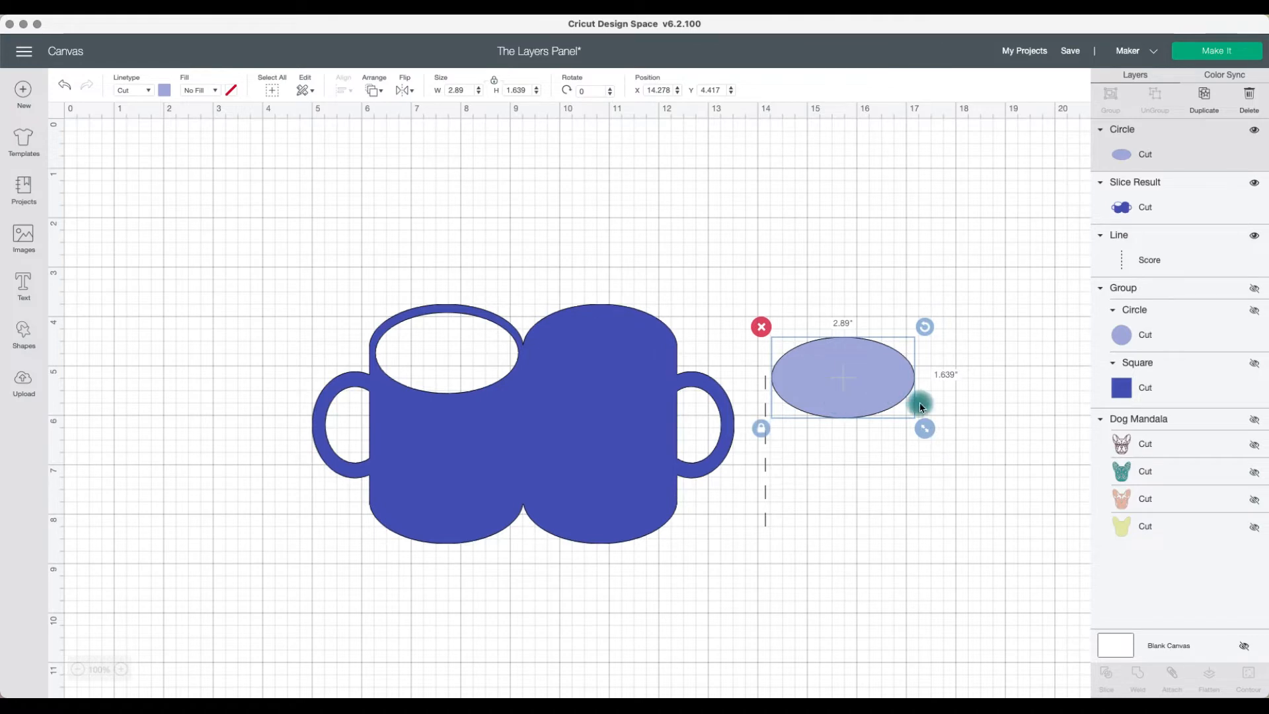
drag(861, 382, 798, 316)
click(609, 383)
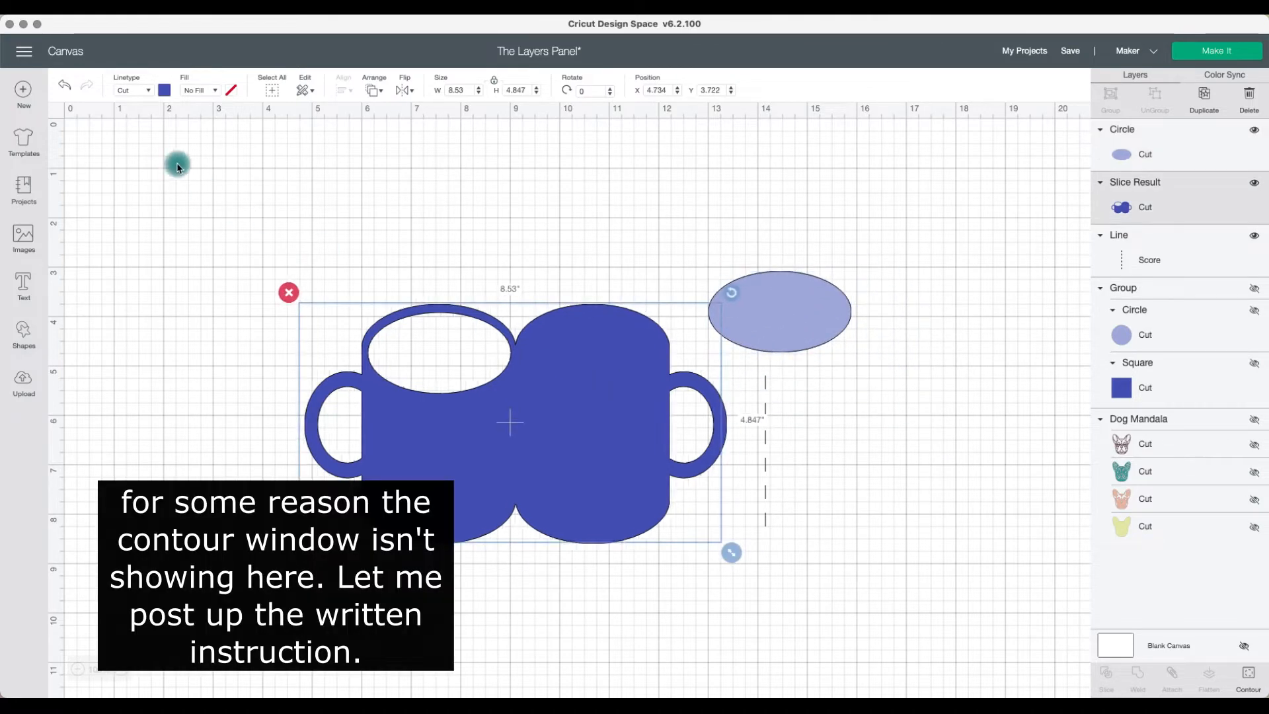
Step: Undo the last changes to the mug shape and ellipse
click(66, 86)
click(63, 86)
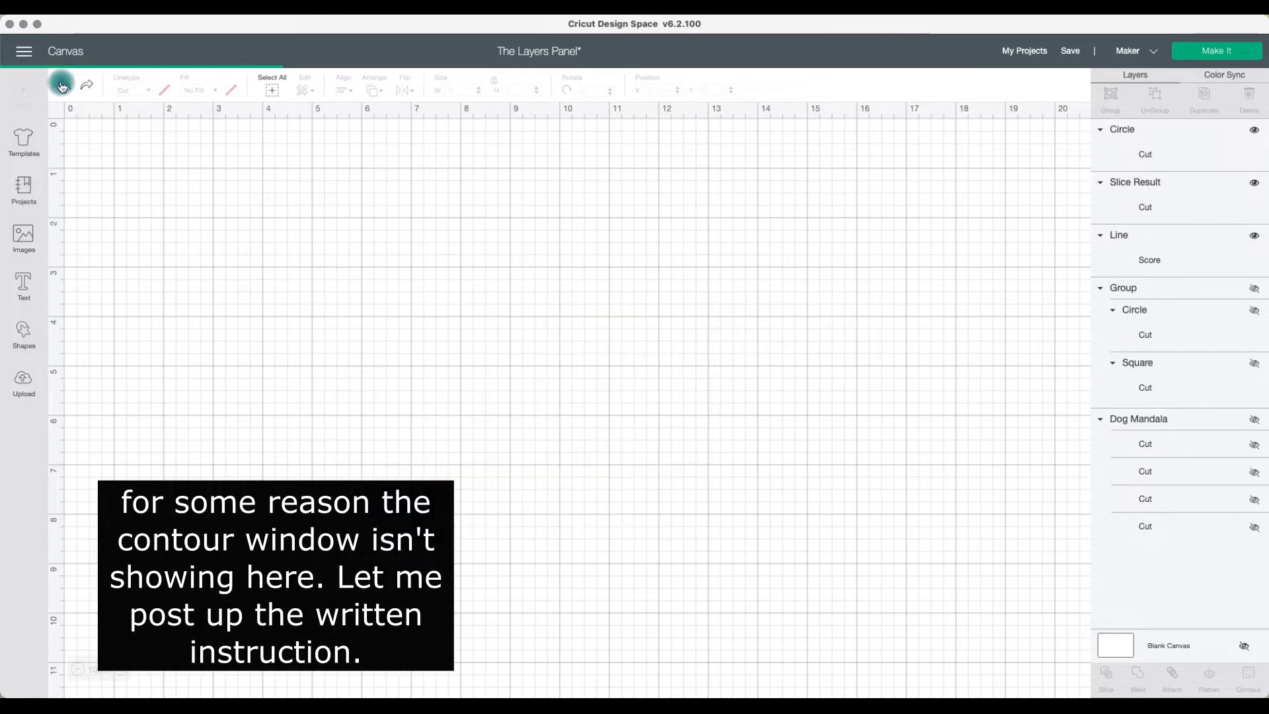
click(63, 86)
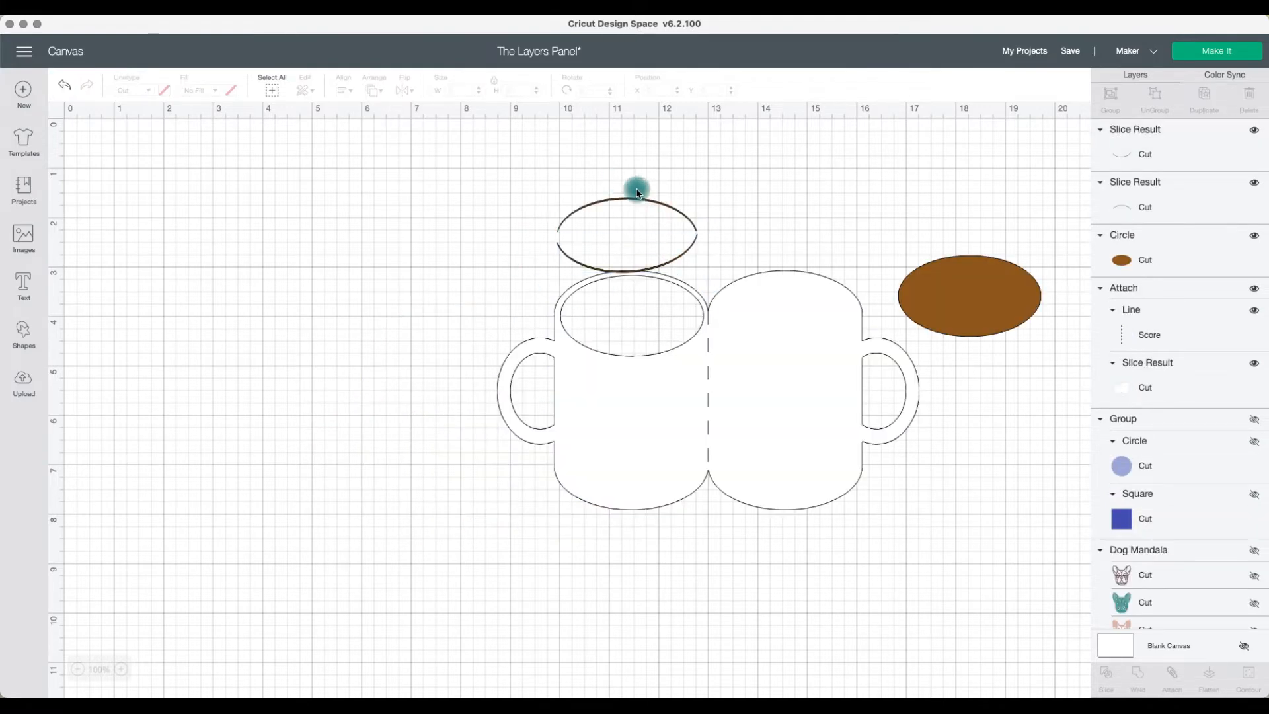
Step: Weld the two thin arc slices above the mugs and hide the upper arc with Contour
drag(618, 175, 714, 248)
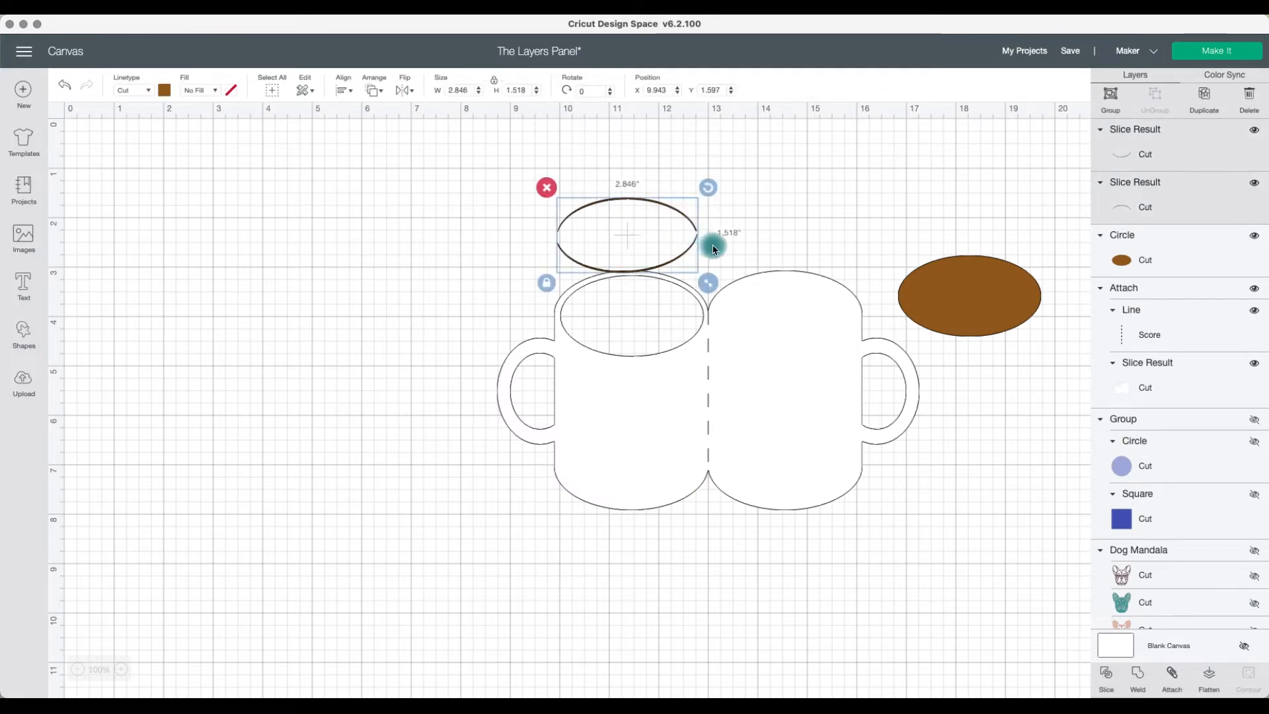
click(1137, 674)
click(660, 213)
click(1247, 673)
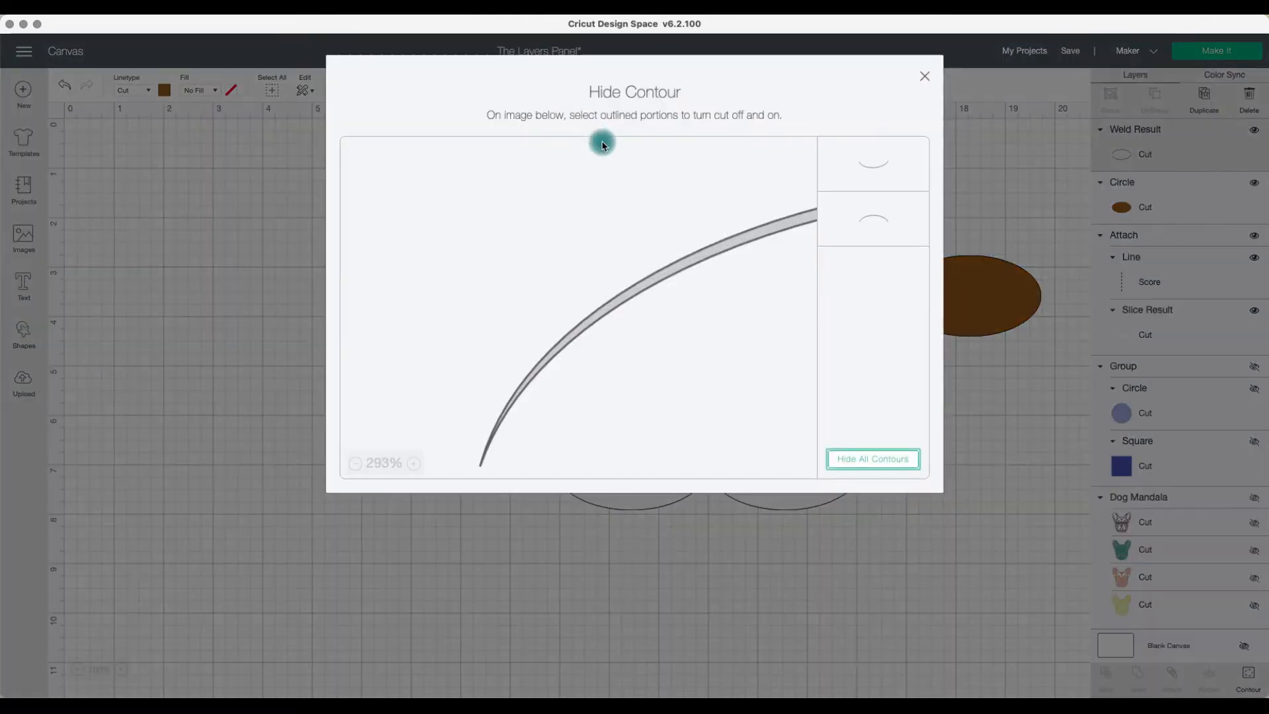
click(883, 226)
click(971, 209)
Step: Move the remaining arc just below the left mug's oval cutout, resize it to fit the rim, and rotate it about 1.19°
drag(674, 263, 678, 357)
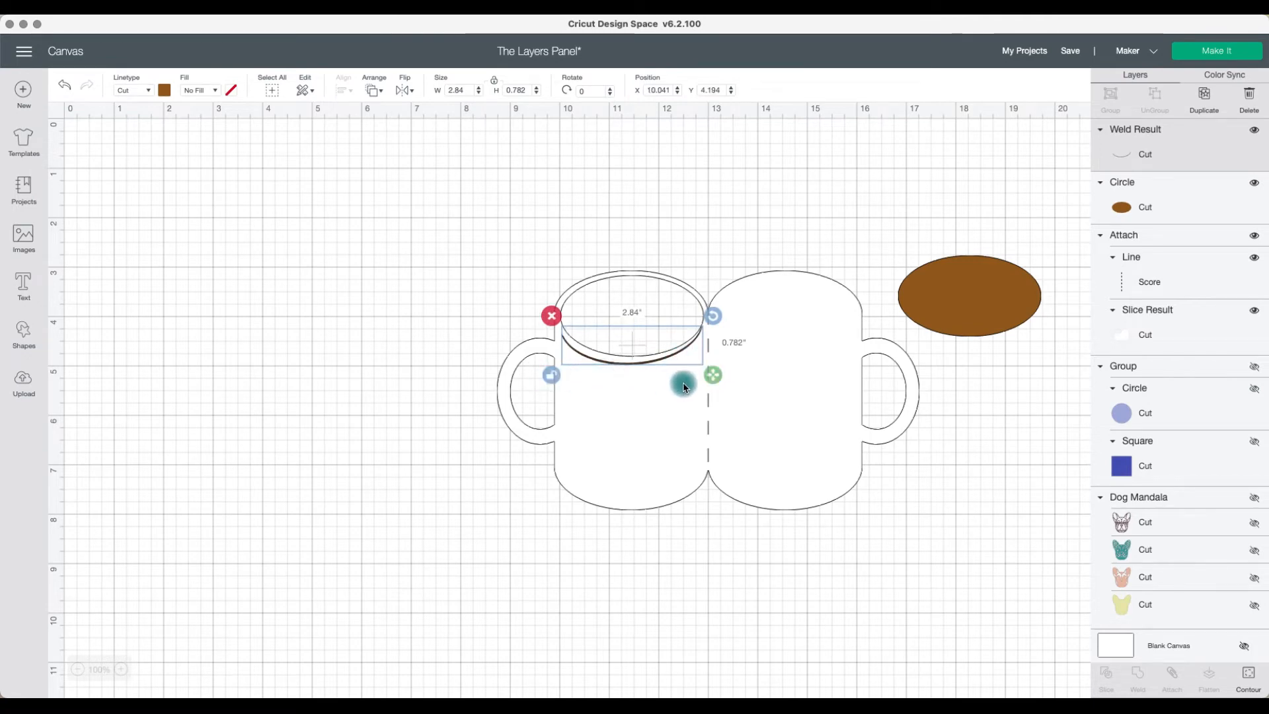
drag(713, 375, 652, 359)
drag(713, 320, 712, 320)
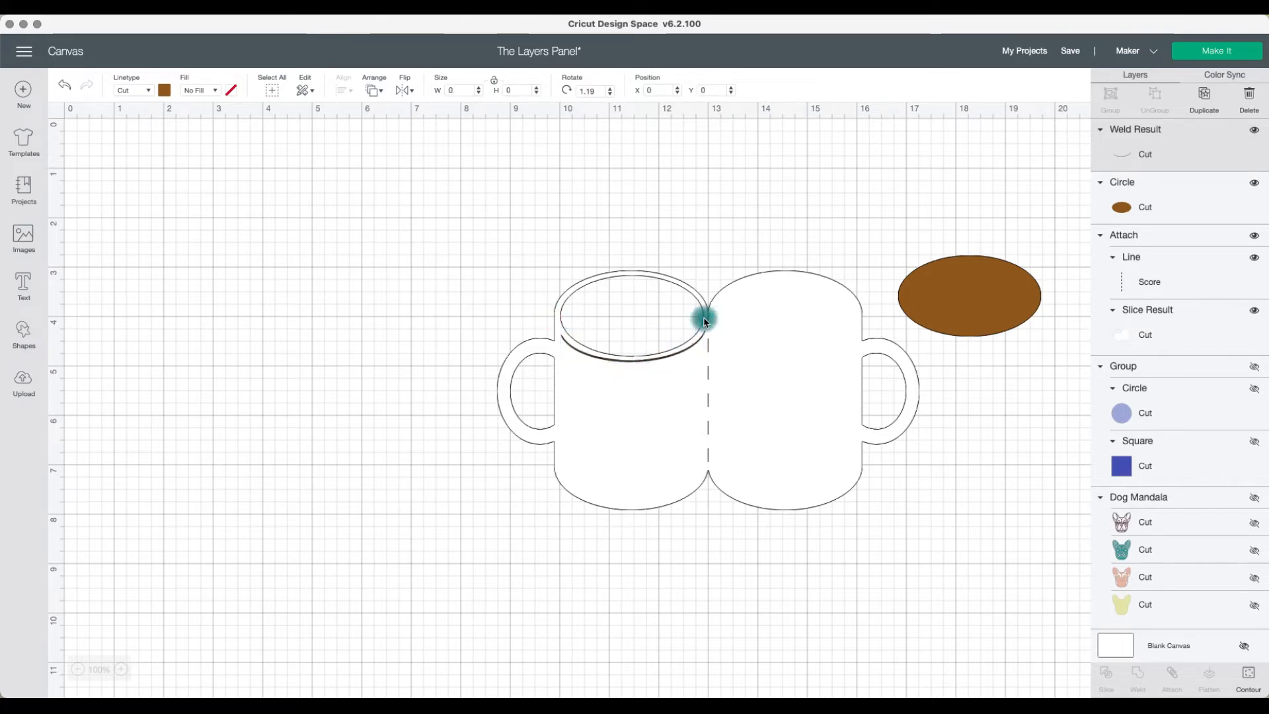
Step: Set the arc's linetype to Draw and place the brown ellipse over the left mug's oval cutout
click(145, 90)
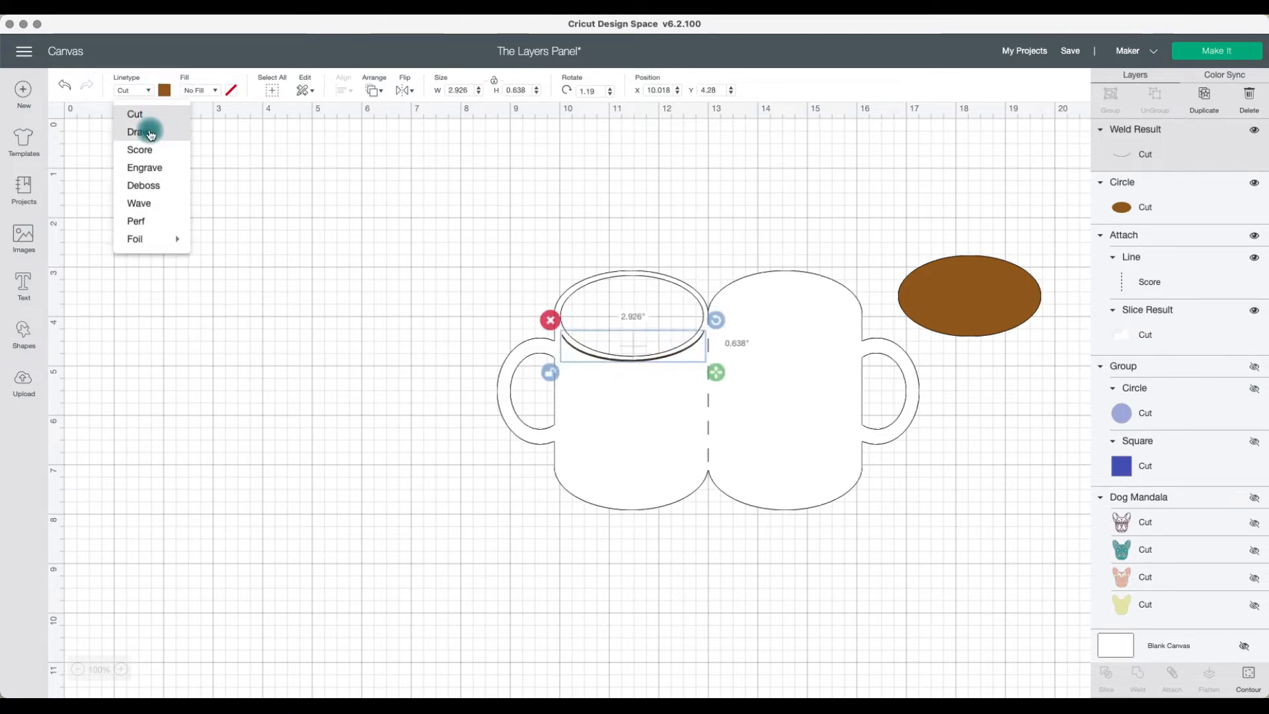
click(151, 132)
mouse_move(980, 315)
mouse_down()
mouse_move(859, 297)
mouse_move(640, 316)
mouse_move(646, 327)
mouse_up()
click(934, 240)
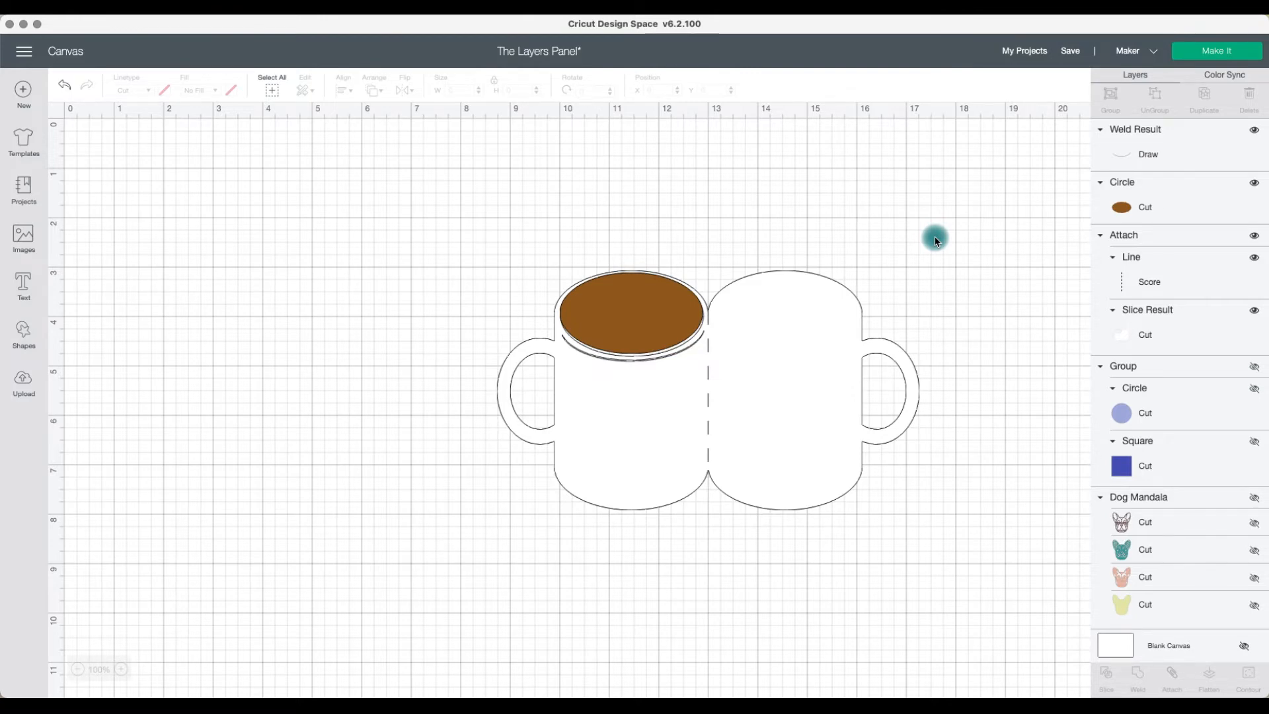
Step: Move the brown ellipse and the drawn arc toward the right mug and flip the attached mug card horizontally
drag(661, 299, 811, 302)
drag(699, 346, 802, 364)
click(609, 401)
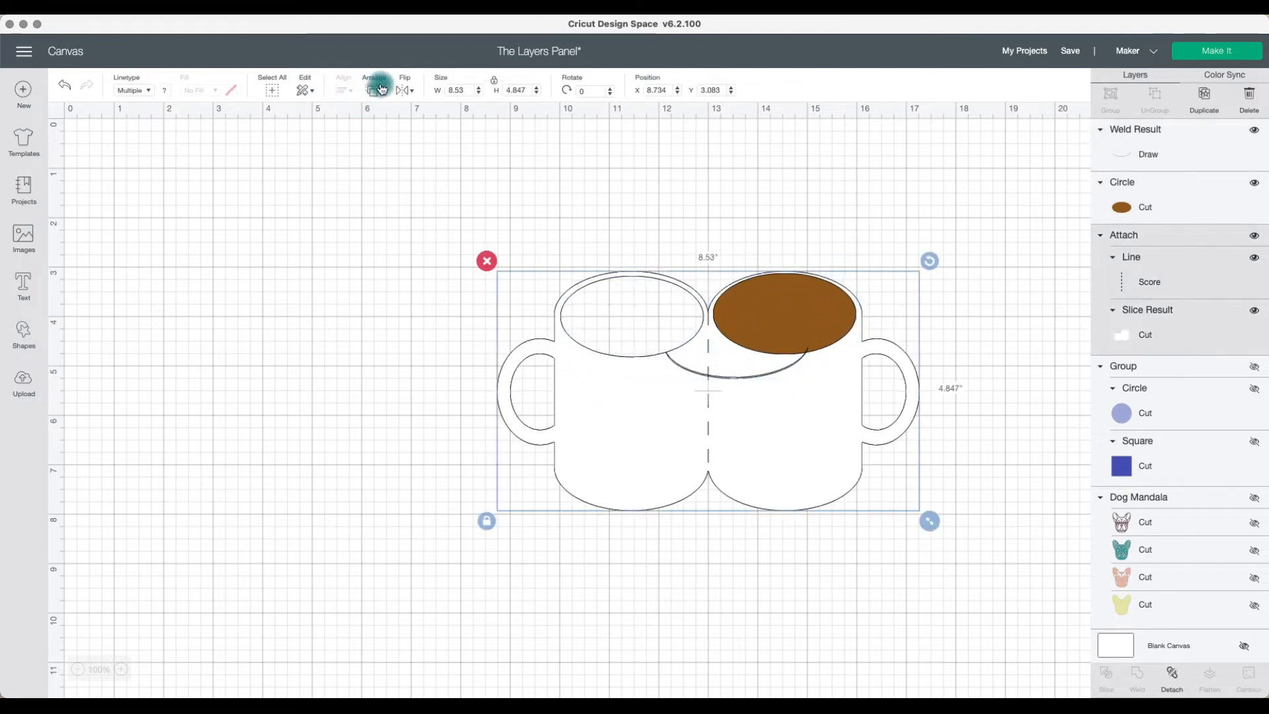
click(404, 90)
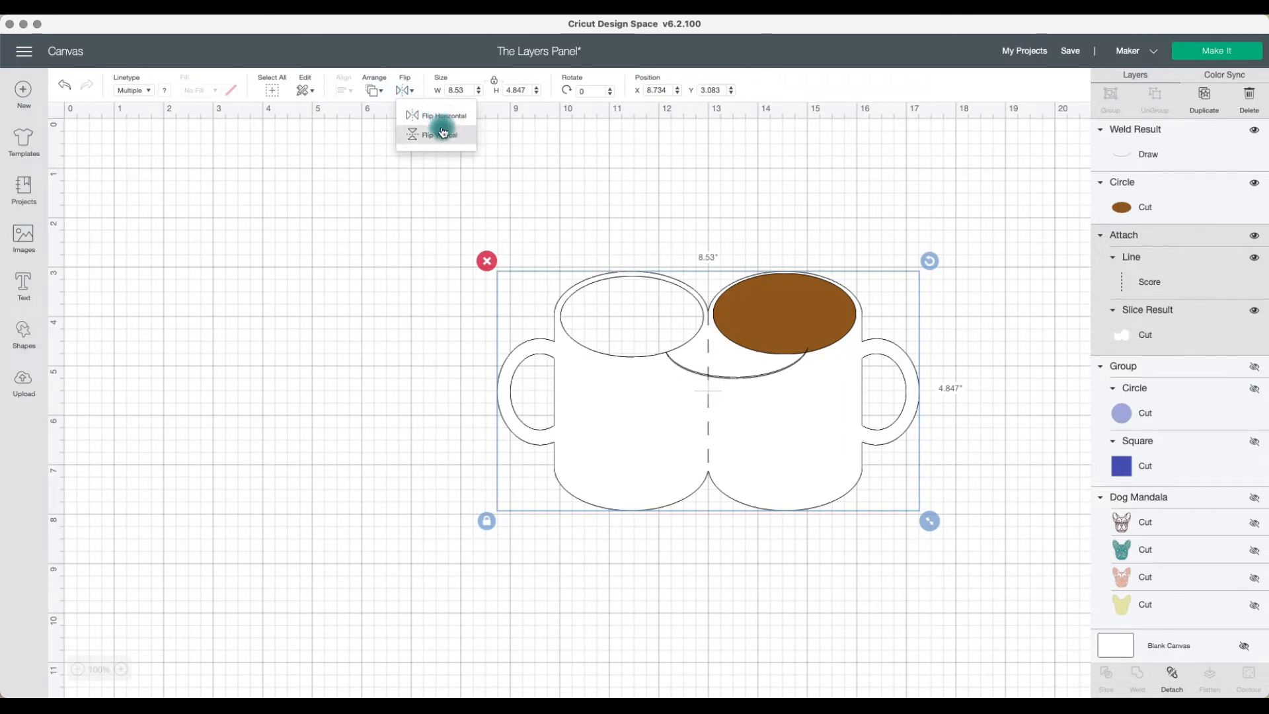
click(445, 122)
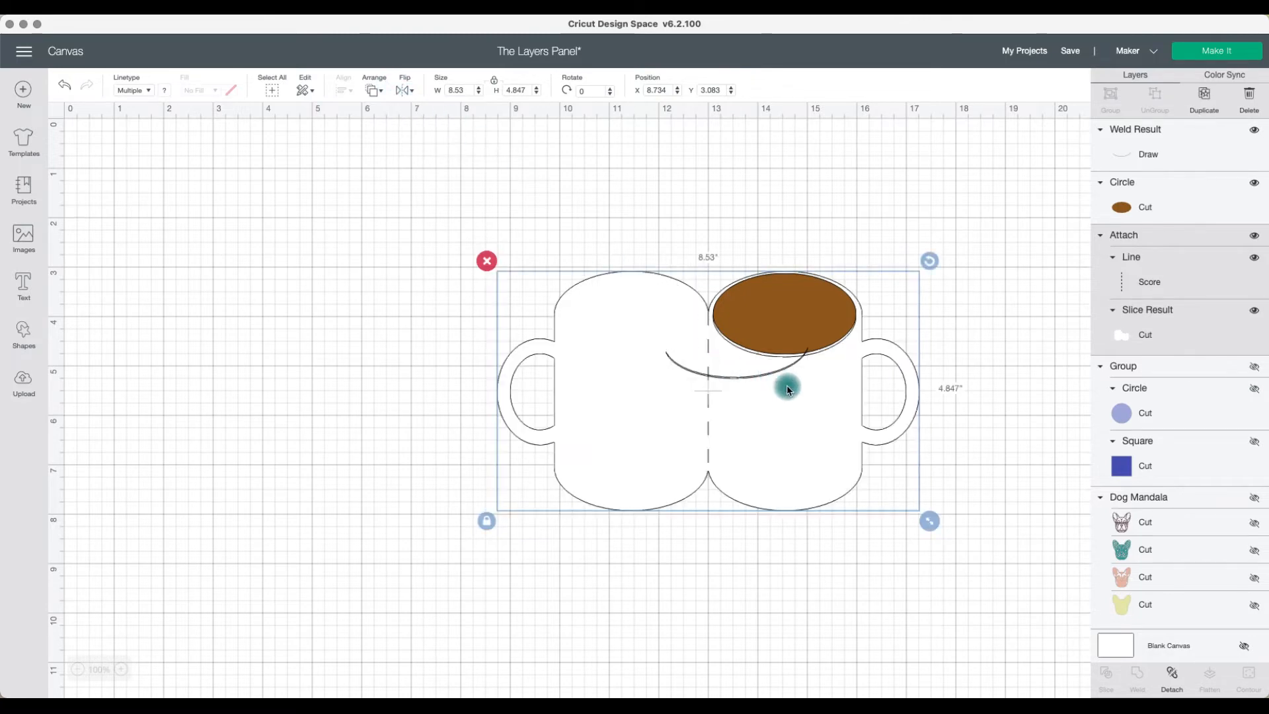
Step: Position the drawn arc under the right mug's oval cutout and move the brown ellipse to the top of the left mug
click(766, 372)
drag(766, 372, 817, 355)
click(796, 307)
drag(796, 306, 641, 310)
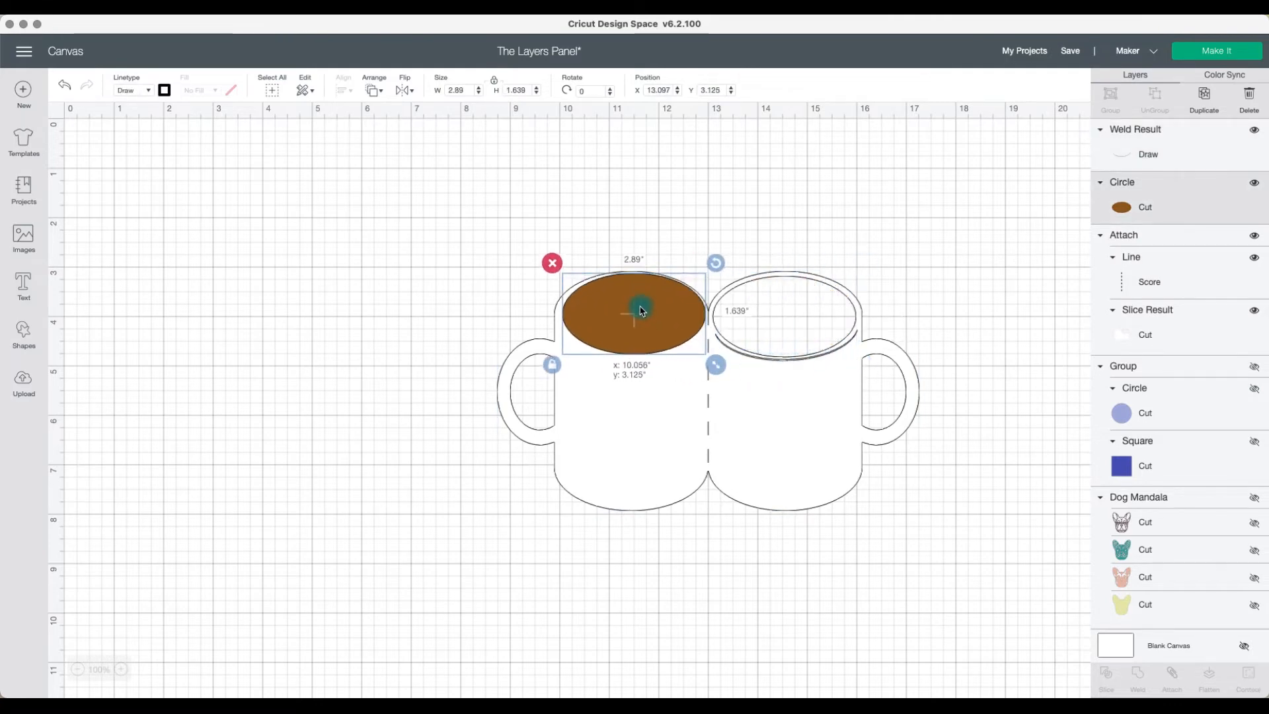
click(811, 360)
drag(811, 361, 812, 361)
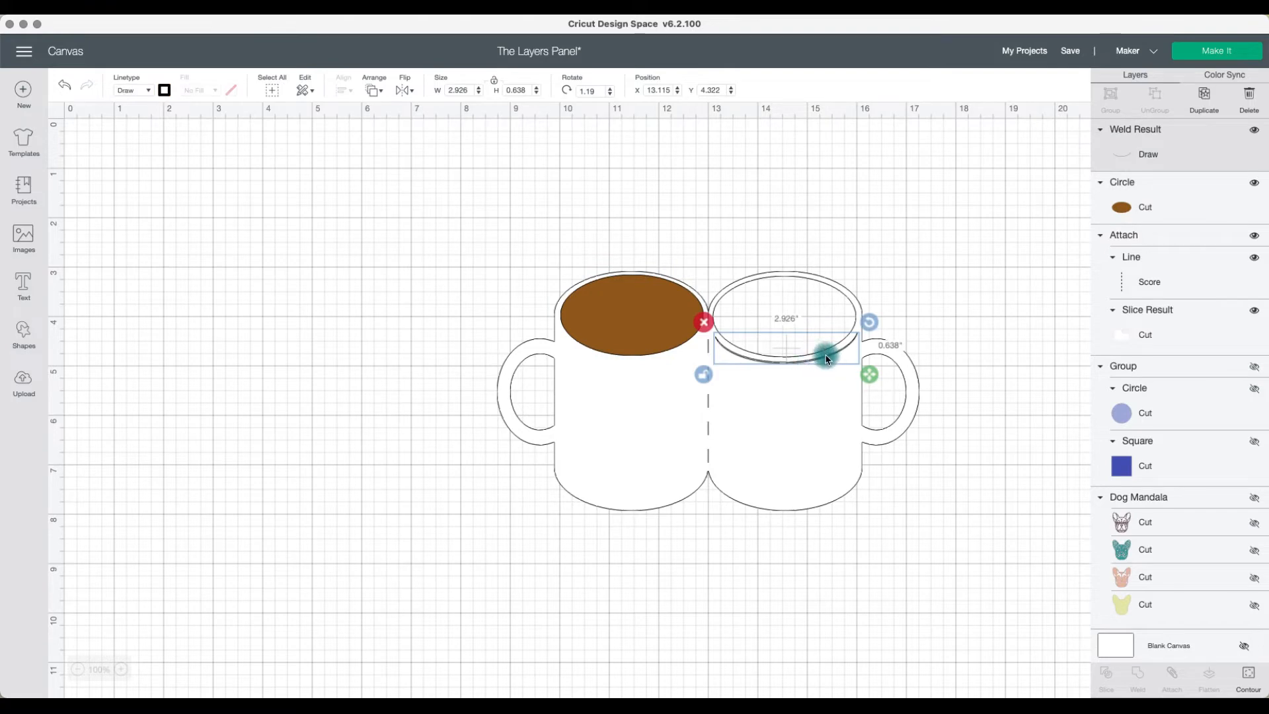
click(946, 296)
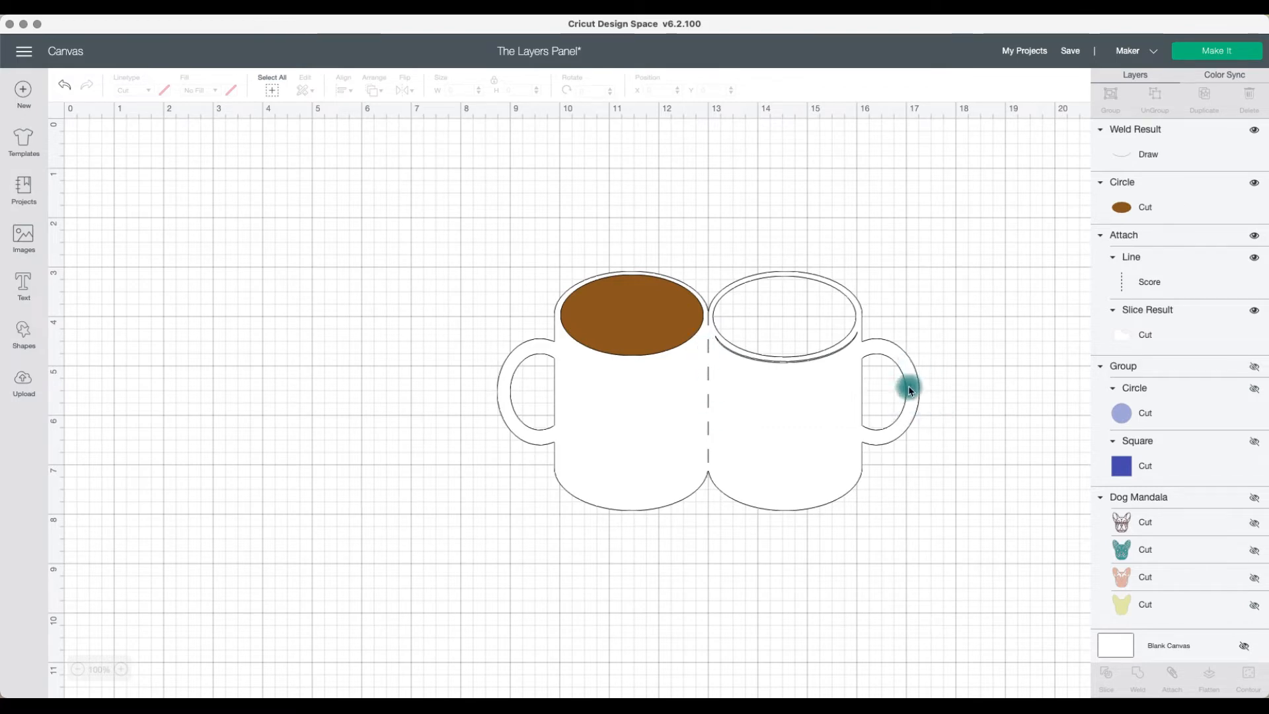
Step: Adjust the brown ellipse on the left mug to X 10, Y 3.194 and send it to the back
mouse_move(657, 315)
mouse_down()
mouse_move(668, 293)
mouse_move(656, 312)
mouse_move(634, 264)
mouse_move(651, 312)
mouse_up()
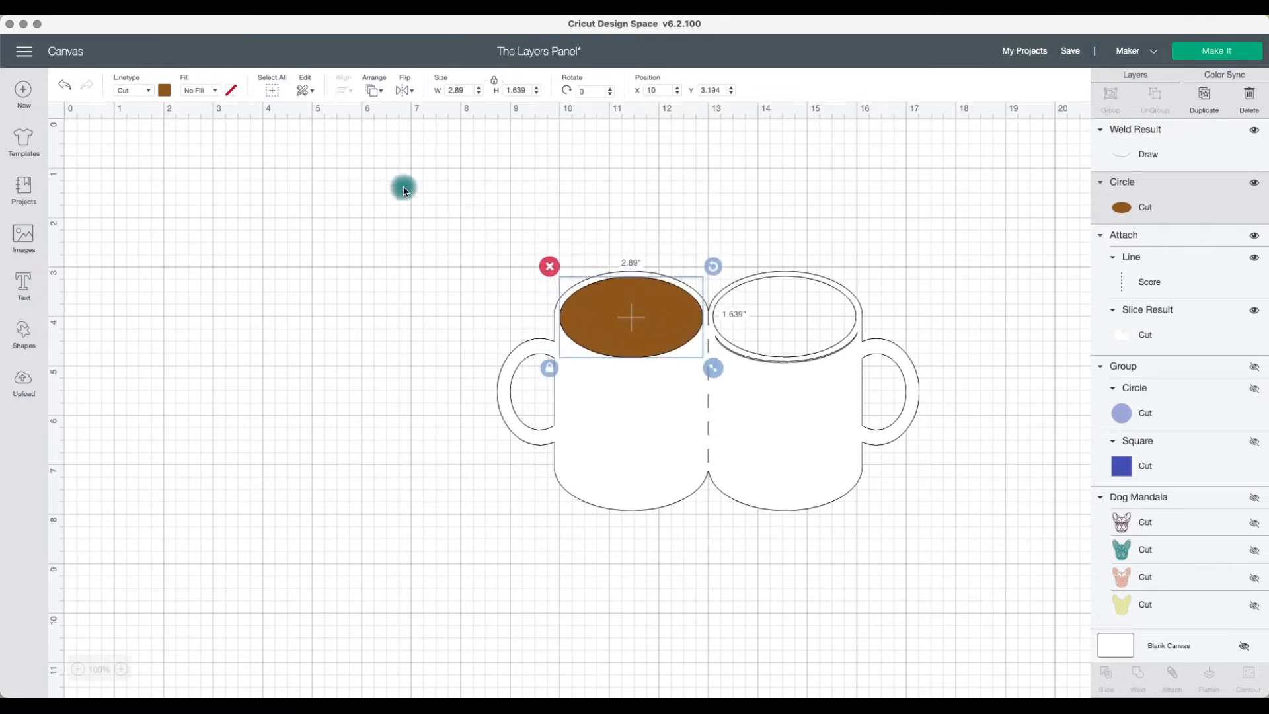
click(374, 90)
click(394, 114)
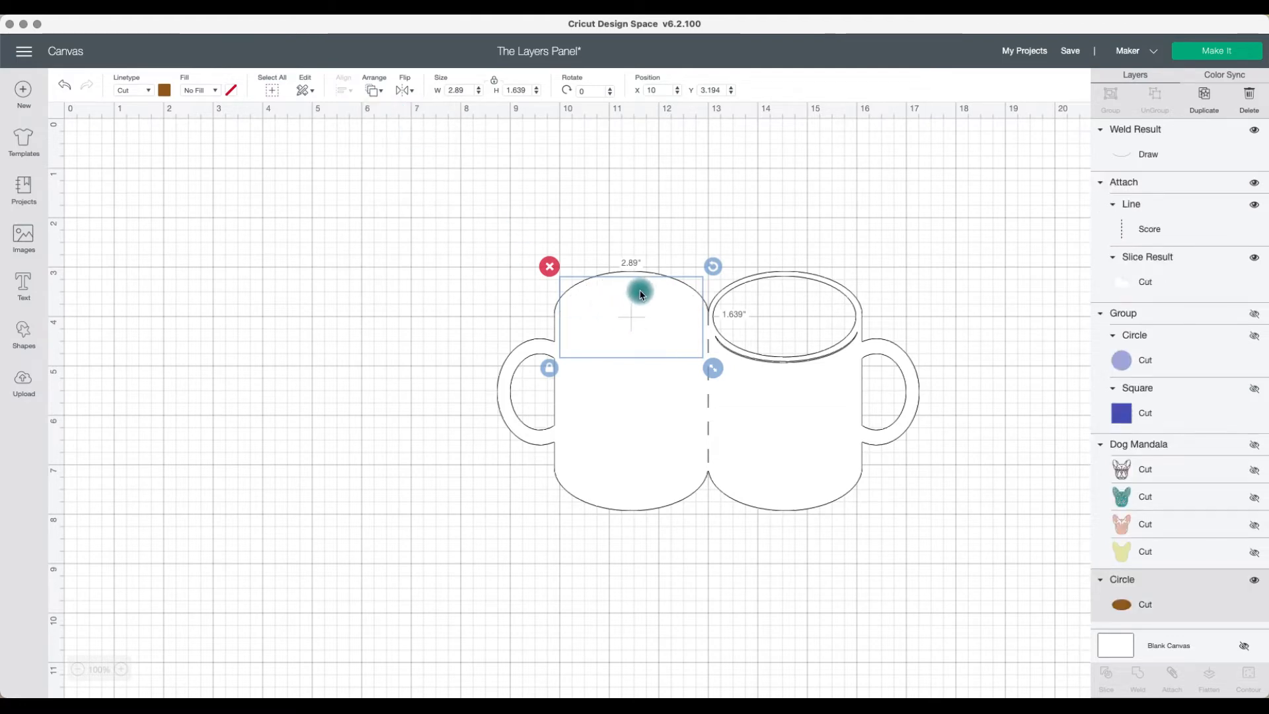
click(672, 216)
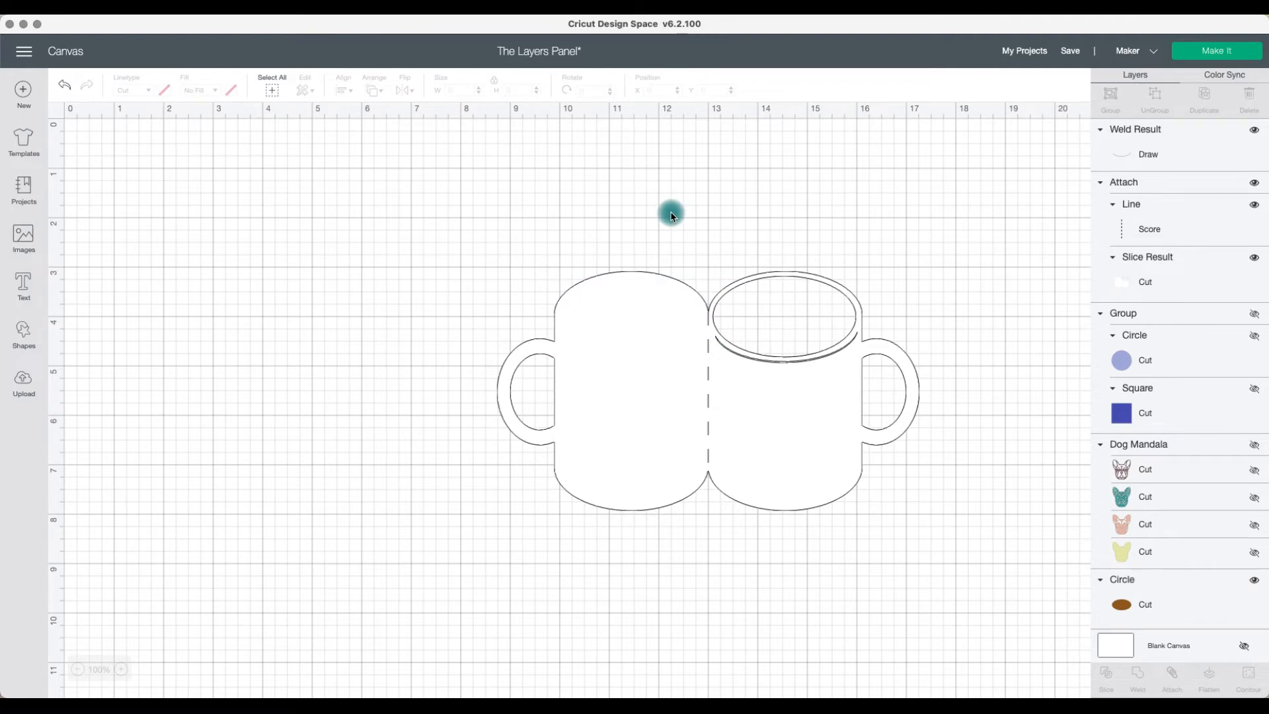
Step: Delete the whole two-mug card design from the canvas
drag(542, 226, 859, 452)
click(487, 262)
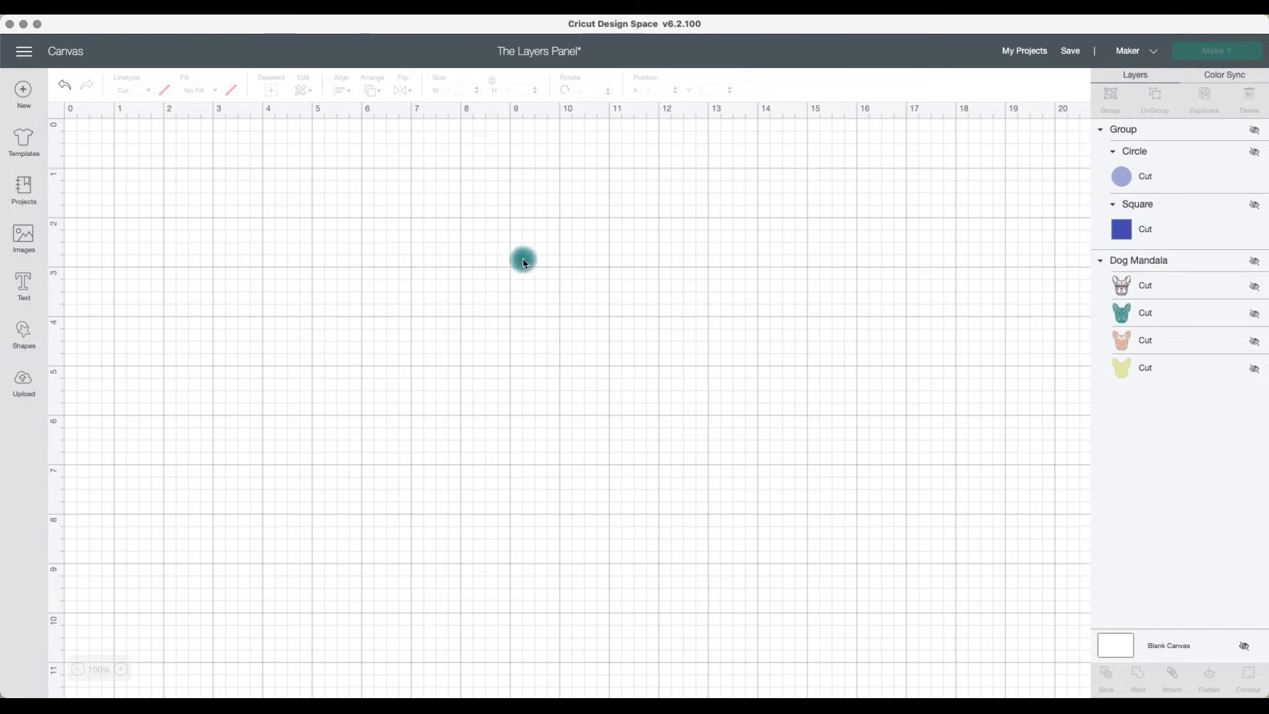
Step: Search the image library for "word"
click(25, 291)
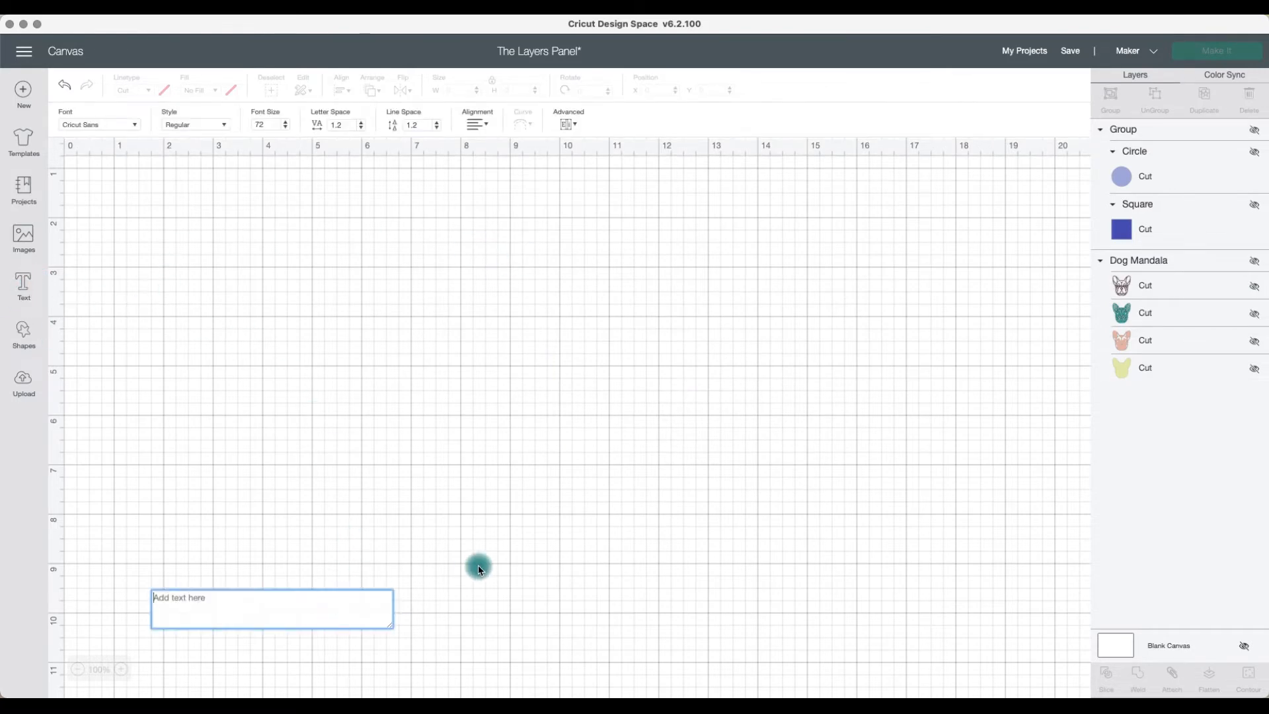
scroll(433, 452, right, 1)
click(28, 246)
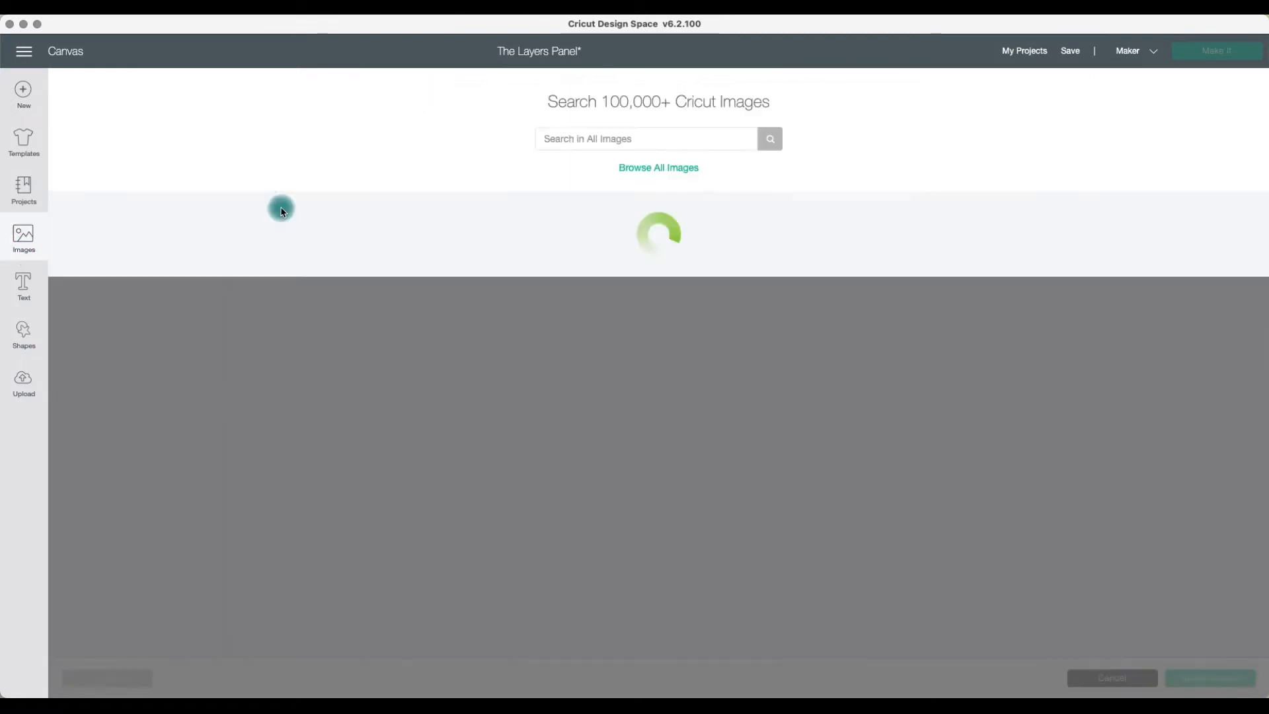
click(660, 139)
key(Return)
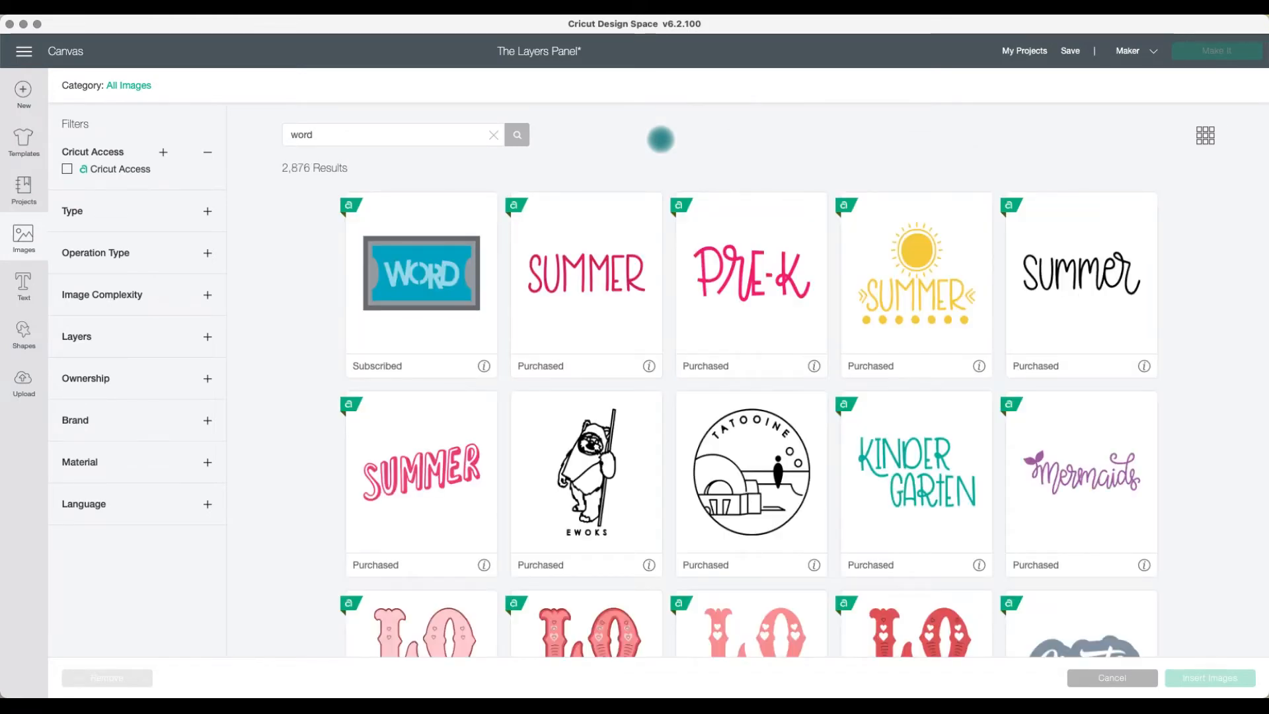
Step: Browse the "word" image results for suitable lettering designs
scroll(913, 490, down, 2)
scroll(913, 490, down, 8)
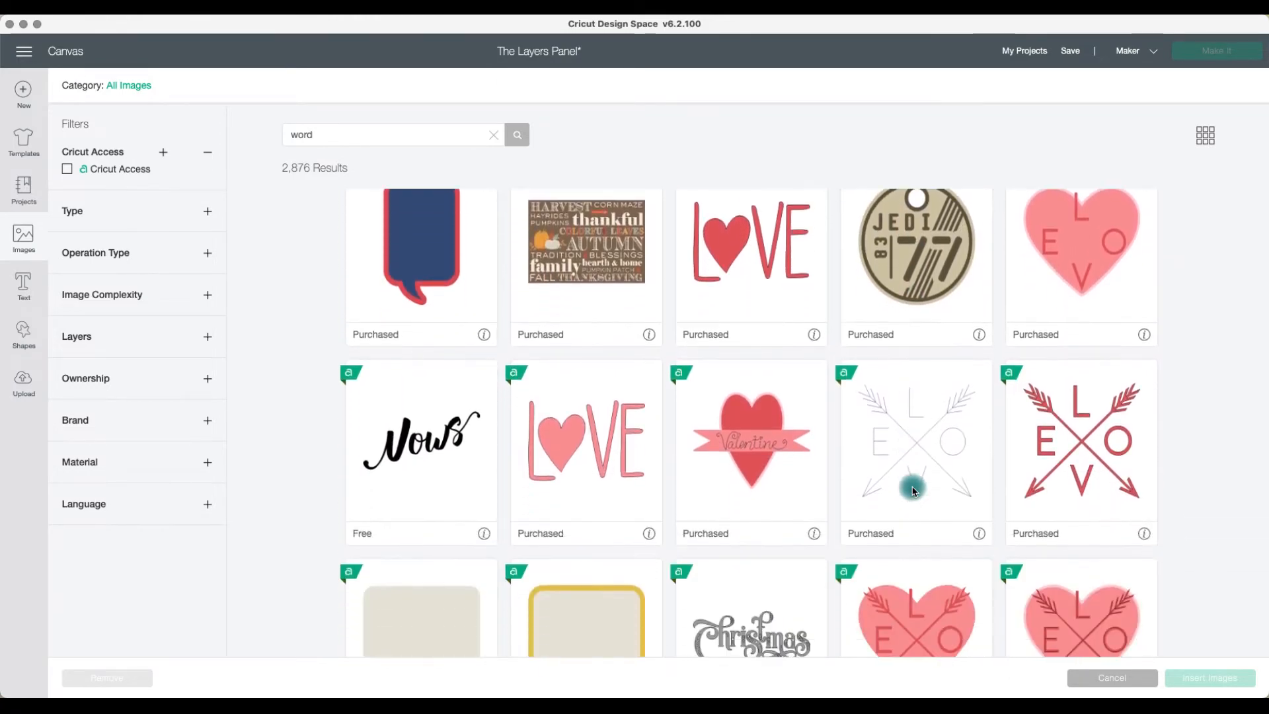
scroll(914, 490, down, 6)
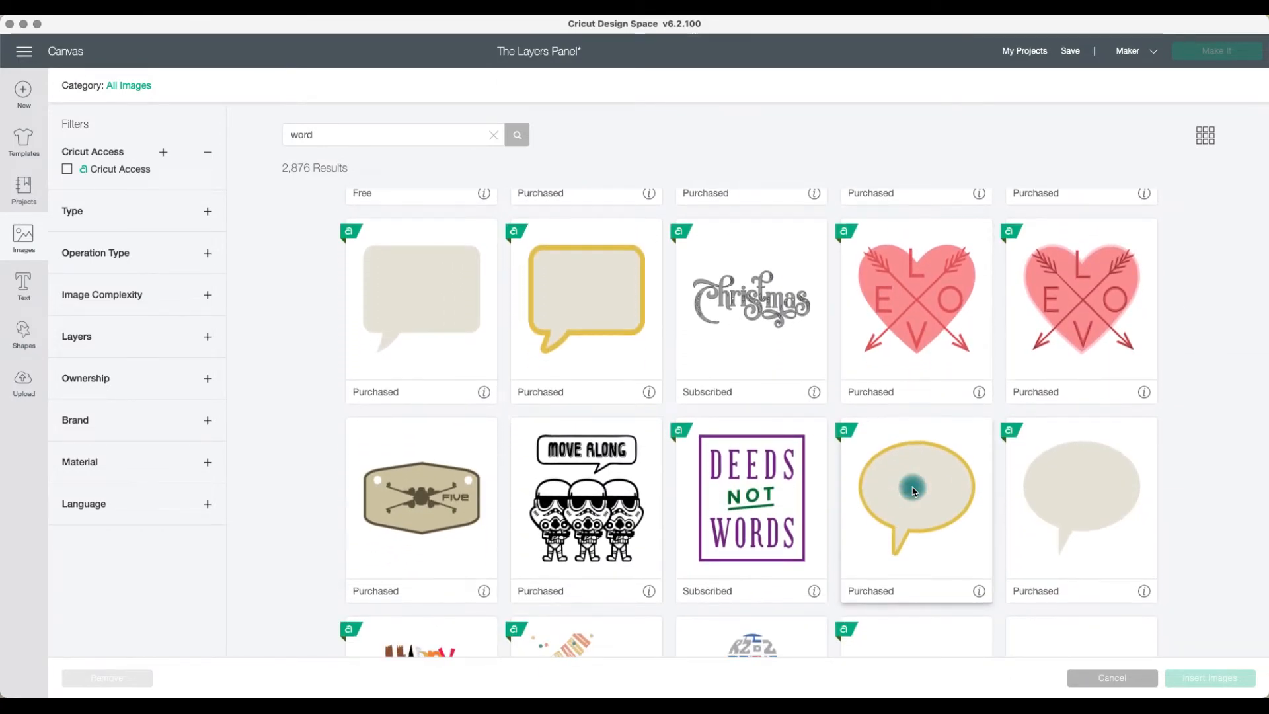
scroll(913, 491, down, 3)
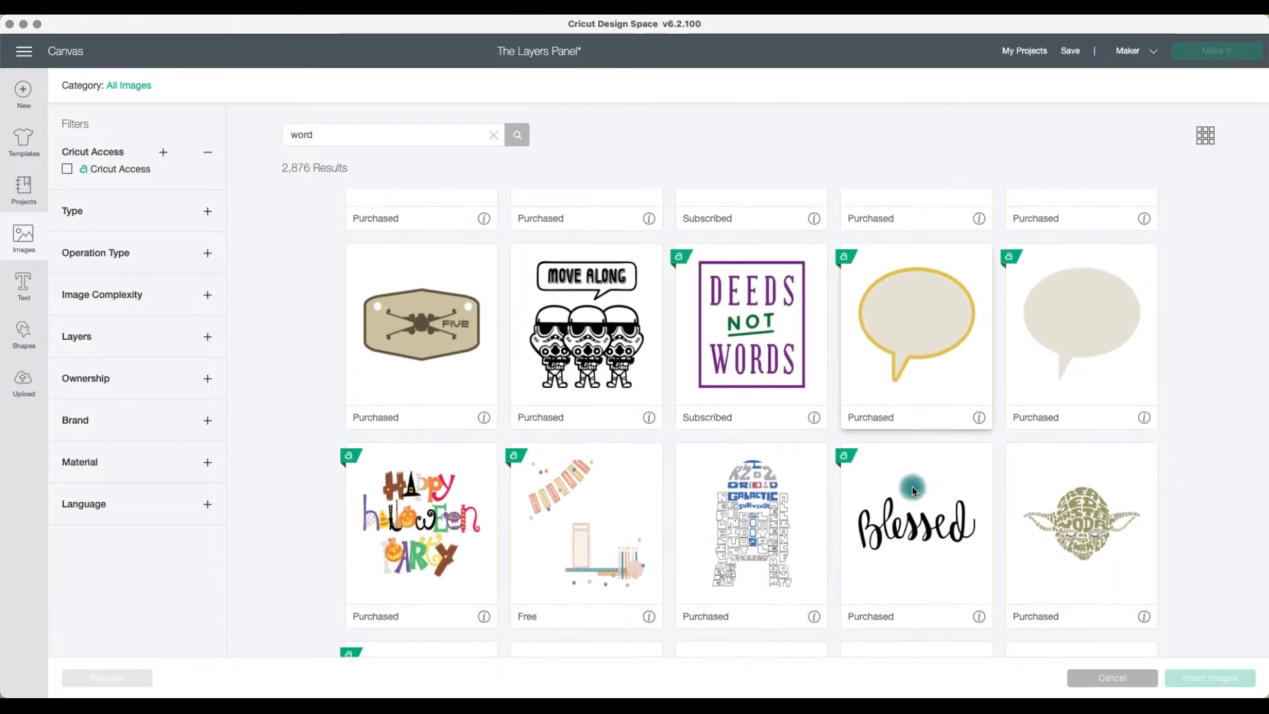
scroll(914, 490, down, 5)
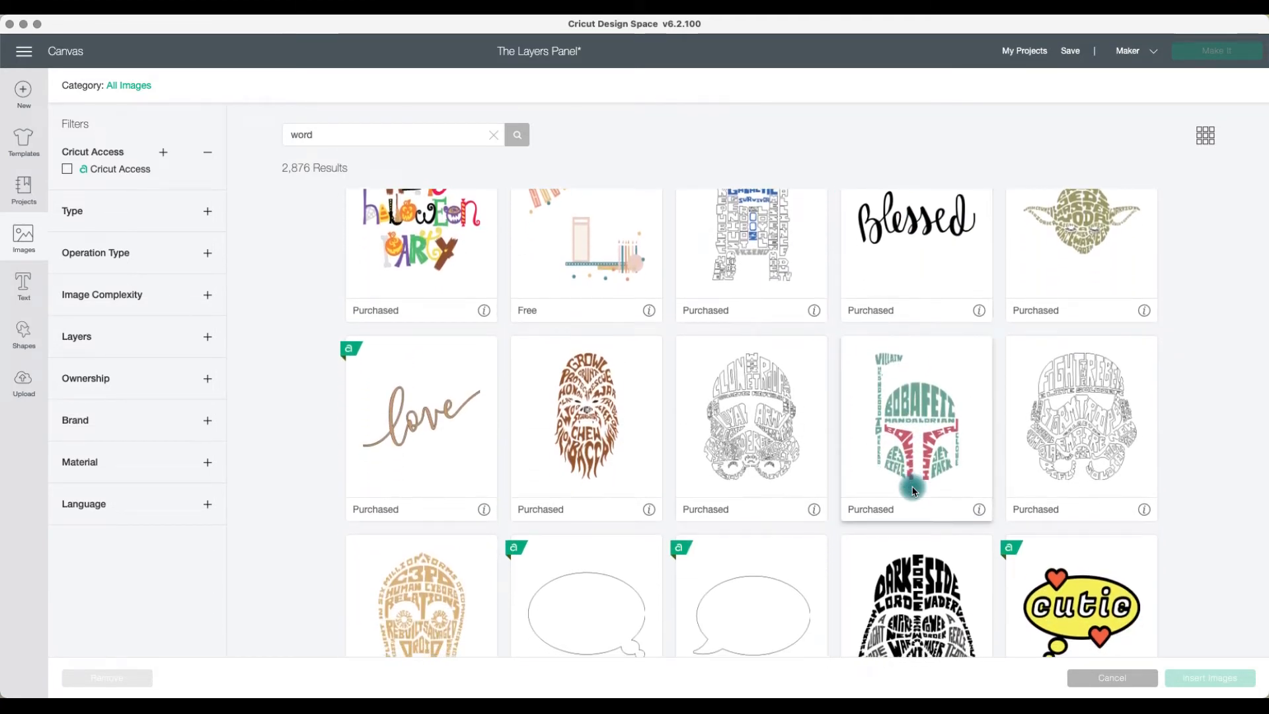
scroll(913, 490, down, 8)
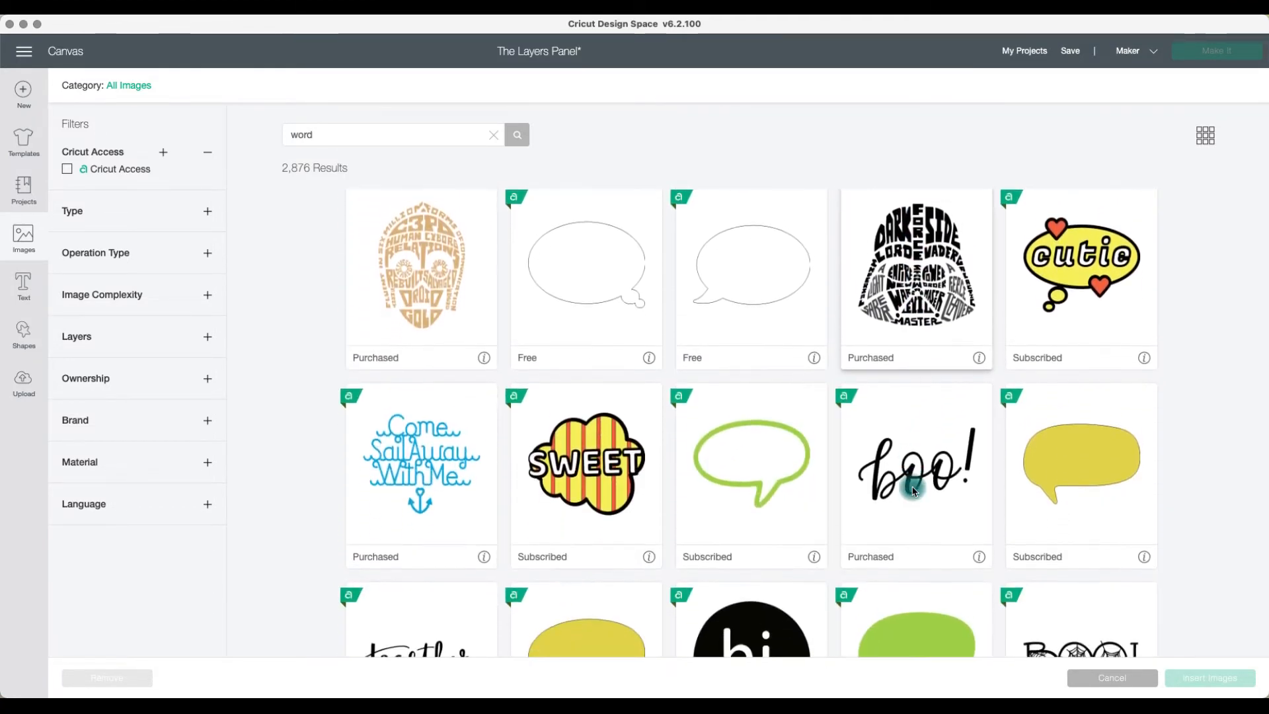
scroll(914, 490, down, 5)
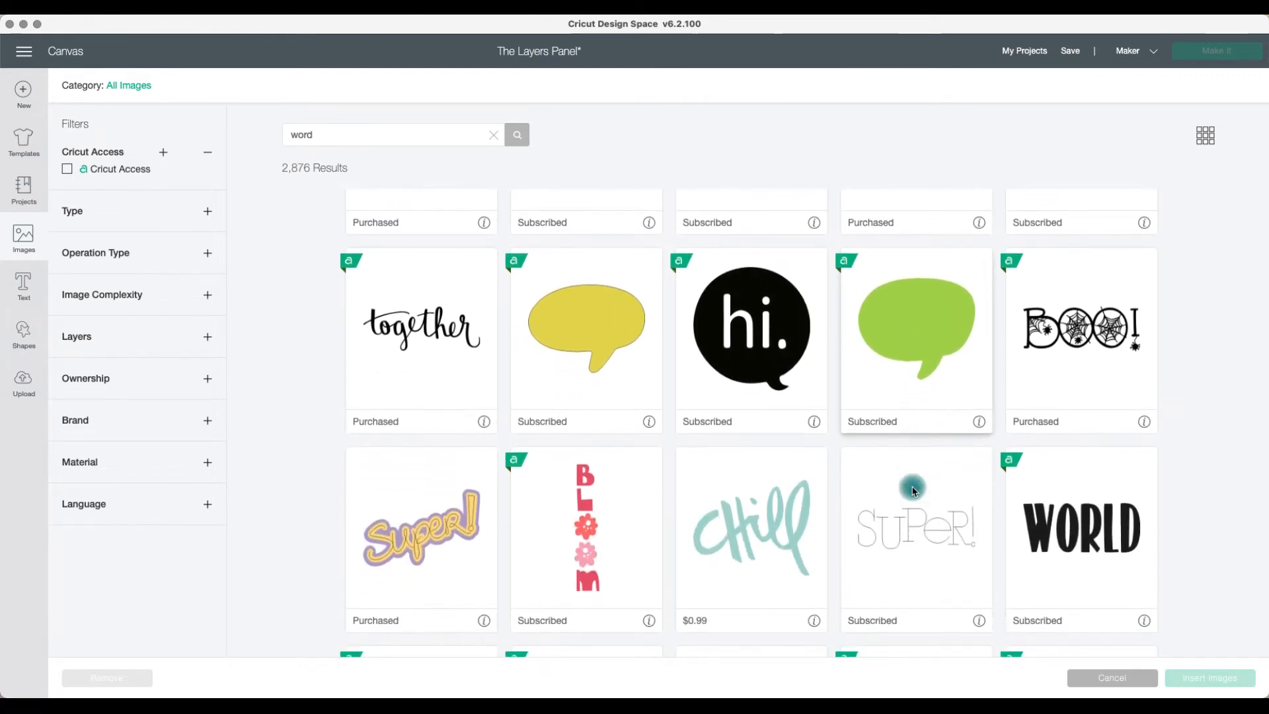
scroll(914, 490, down, 8)
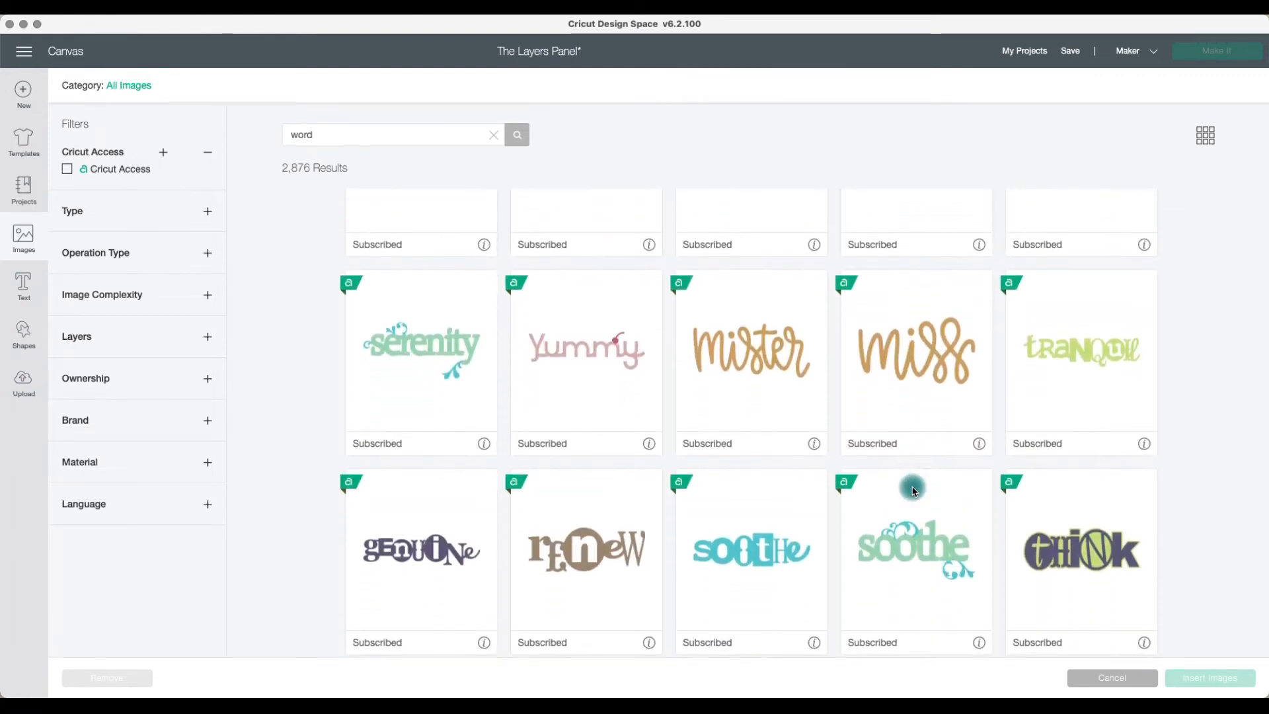
scroll(914, 491, down, 2)
Step: Search the image library for "happy" and select the green and blue Happy Birthday image
double_click(371, 139)
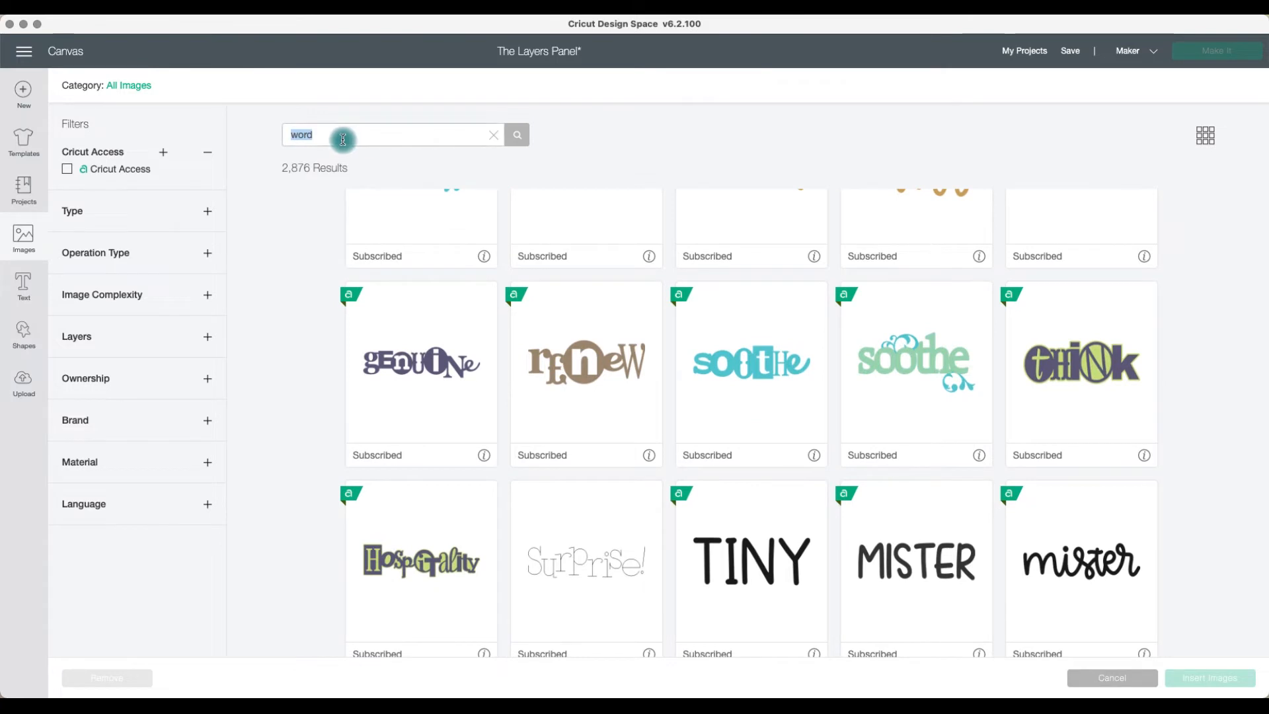
drag(294, 140, 317, 142)
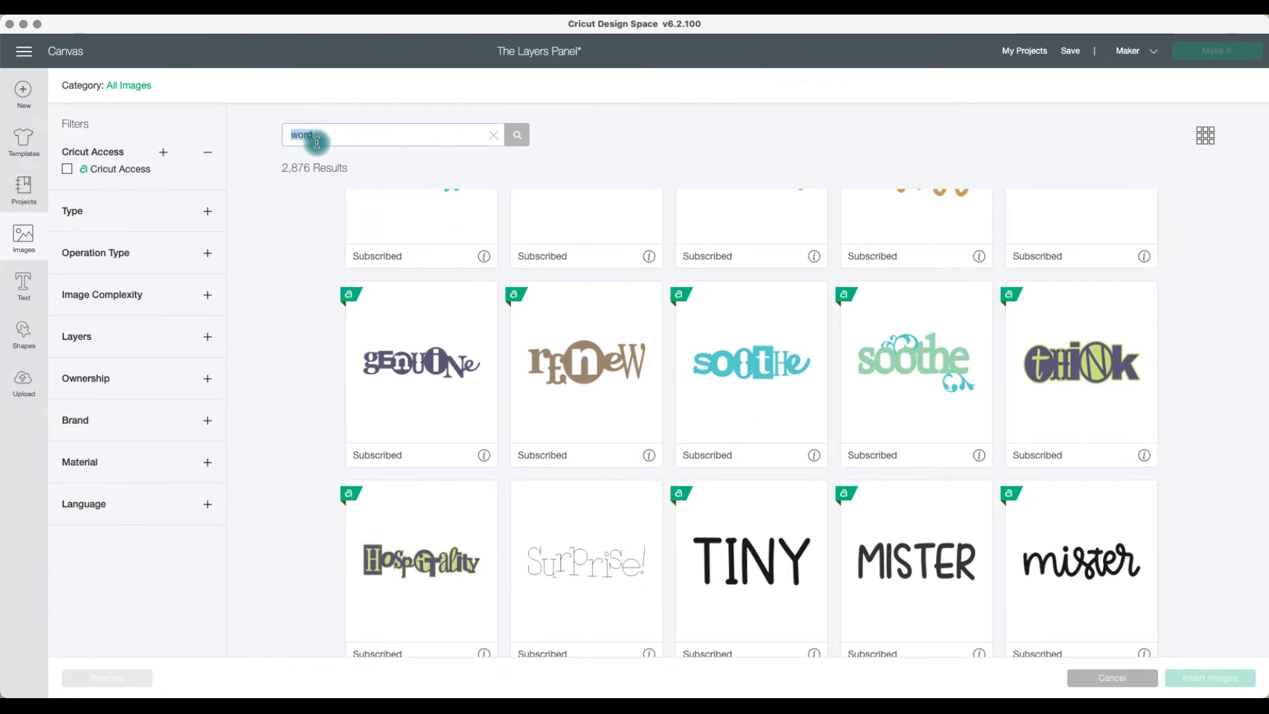
text(happy)
key(Return)
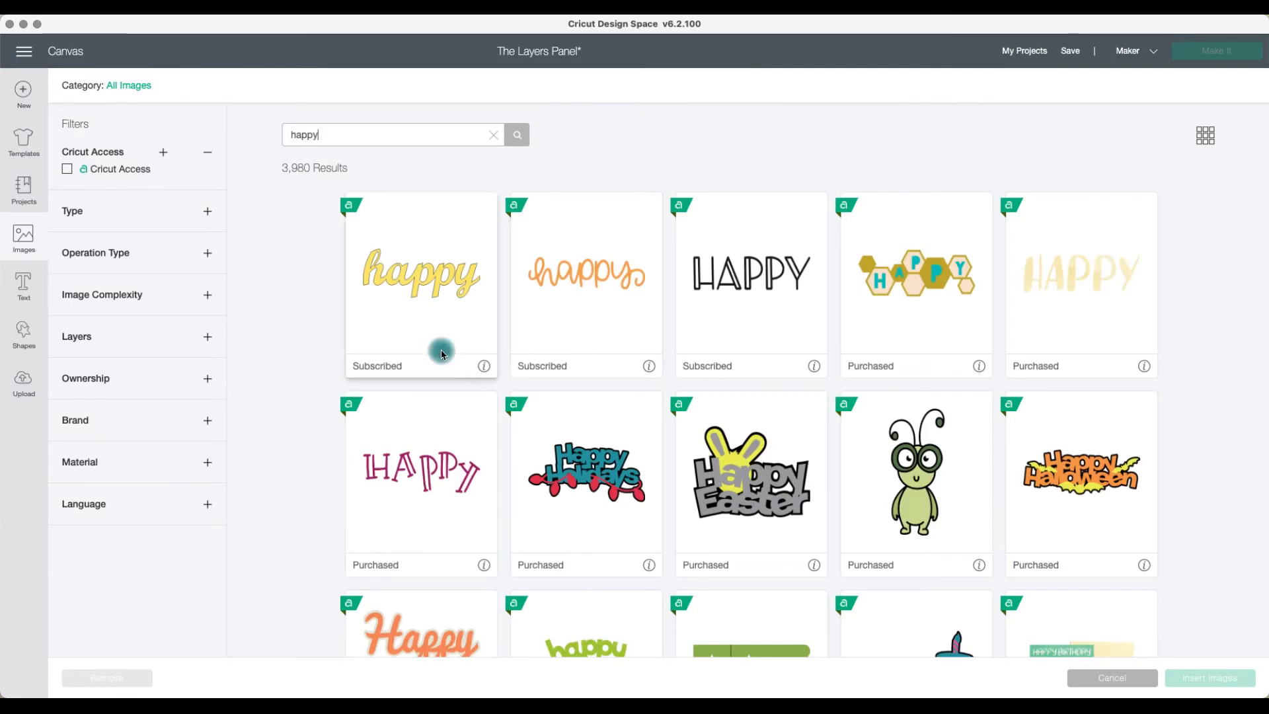
scroll(467, 359, down, 3)
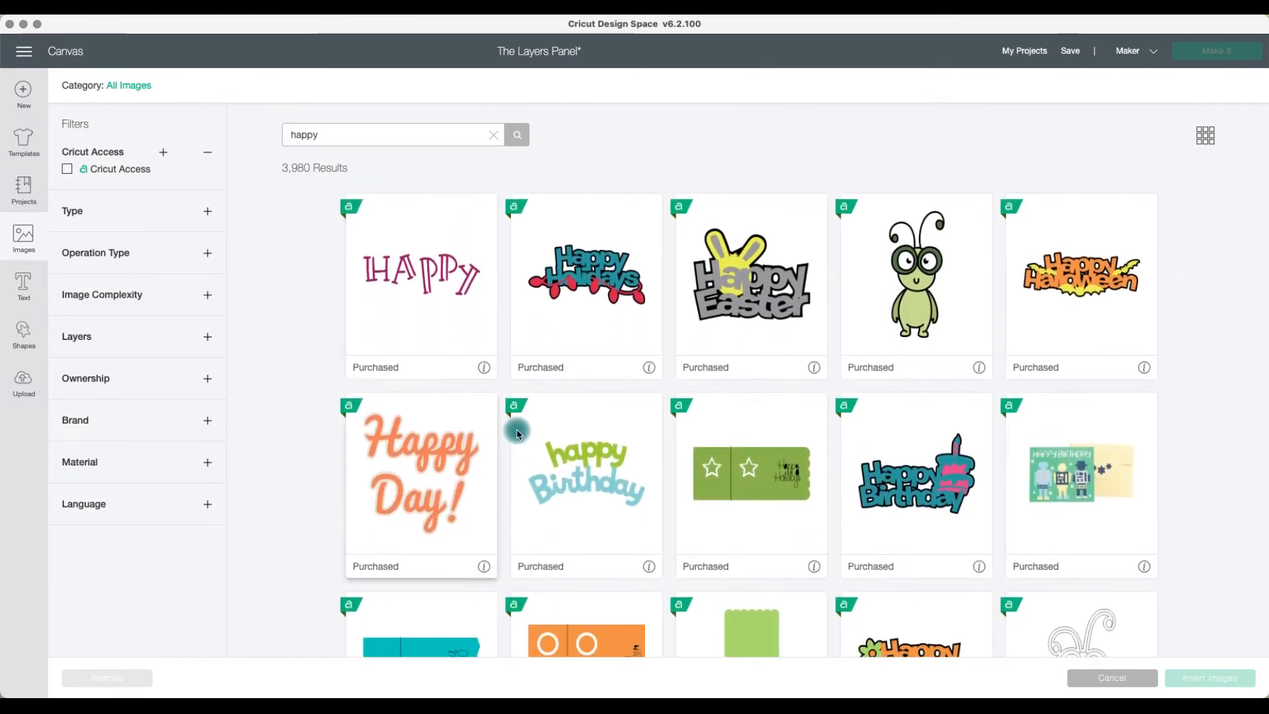
click(585, 479)
Step: Insert the Happy Birthday and How Sweet It Is images and move Happy Birthday clear to the right of the other lettering
scroll(585, 476, down, 8)
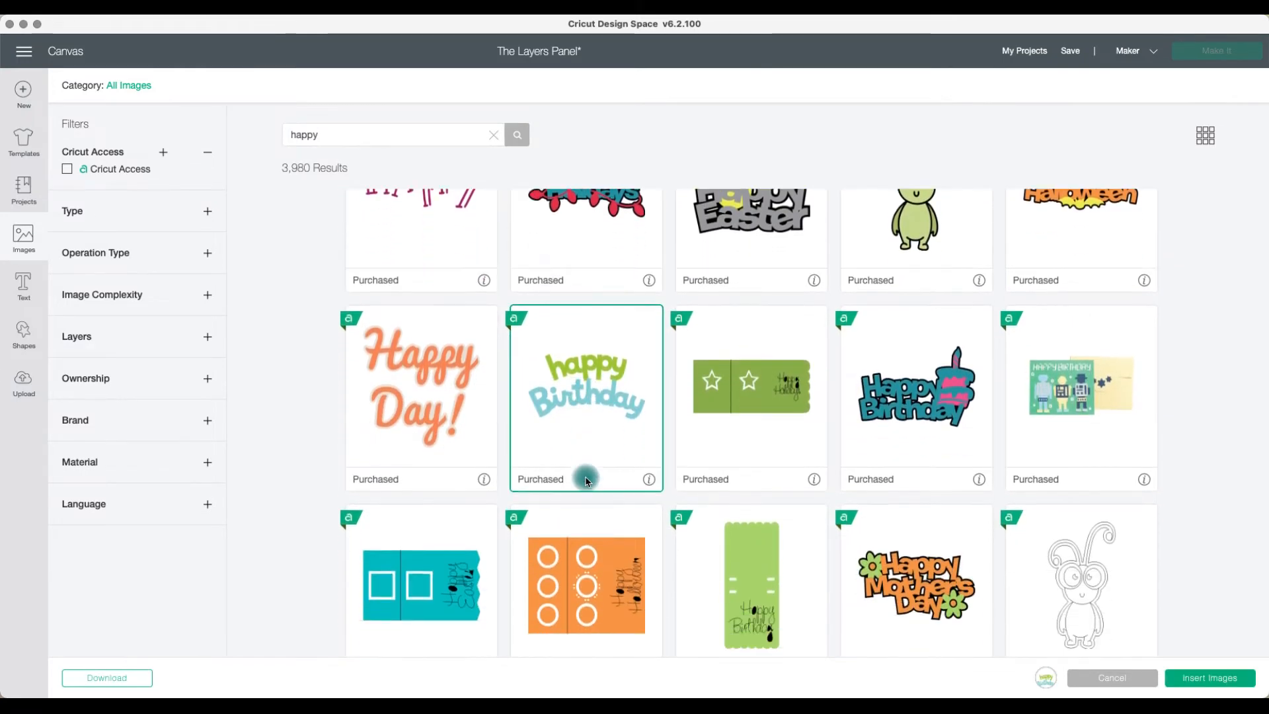
scroll(585, 476, down, 4)
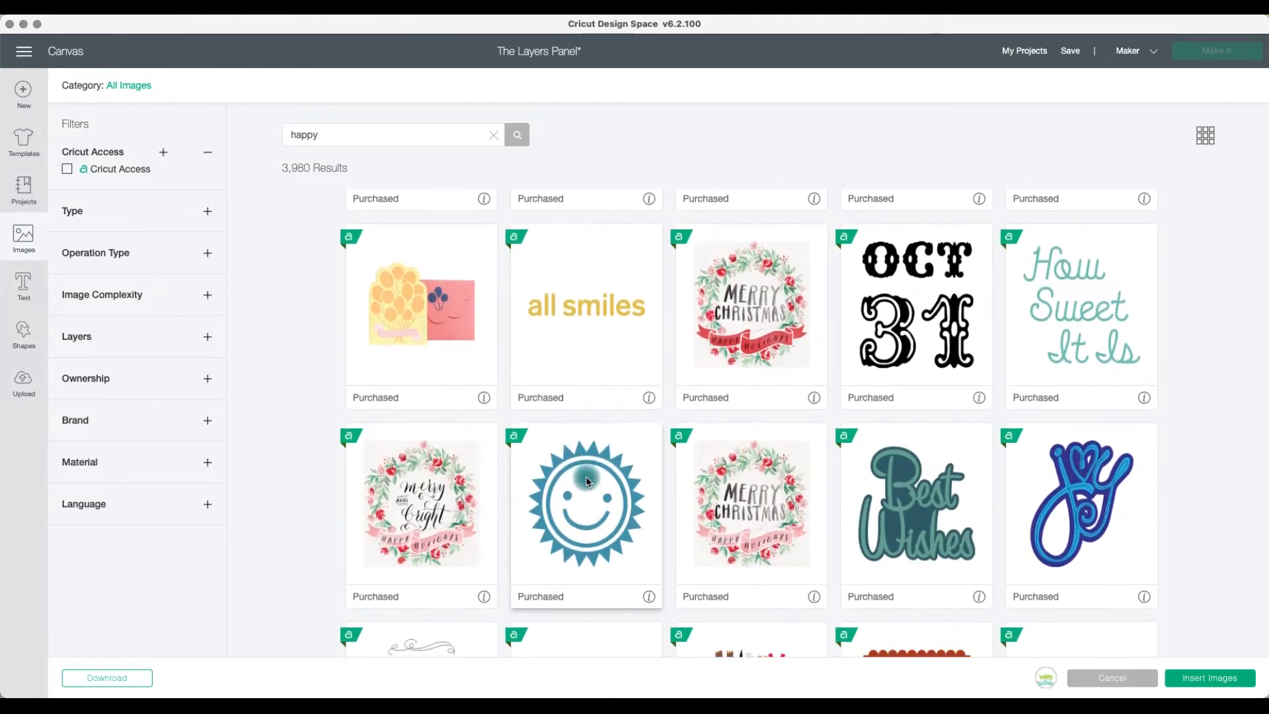
click(1069, 342)
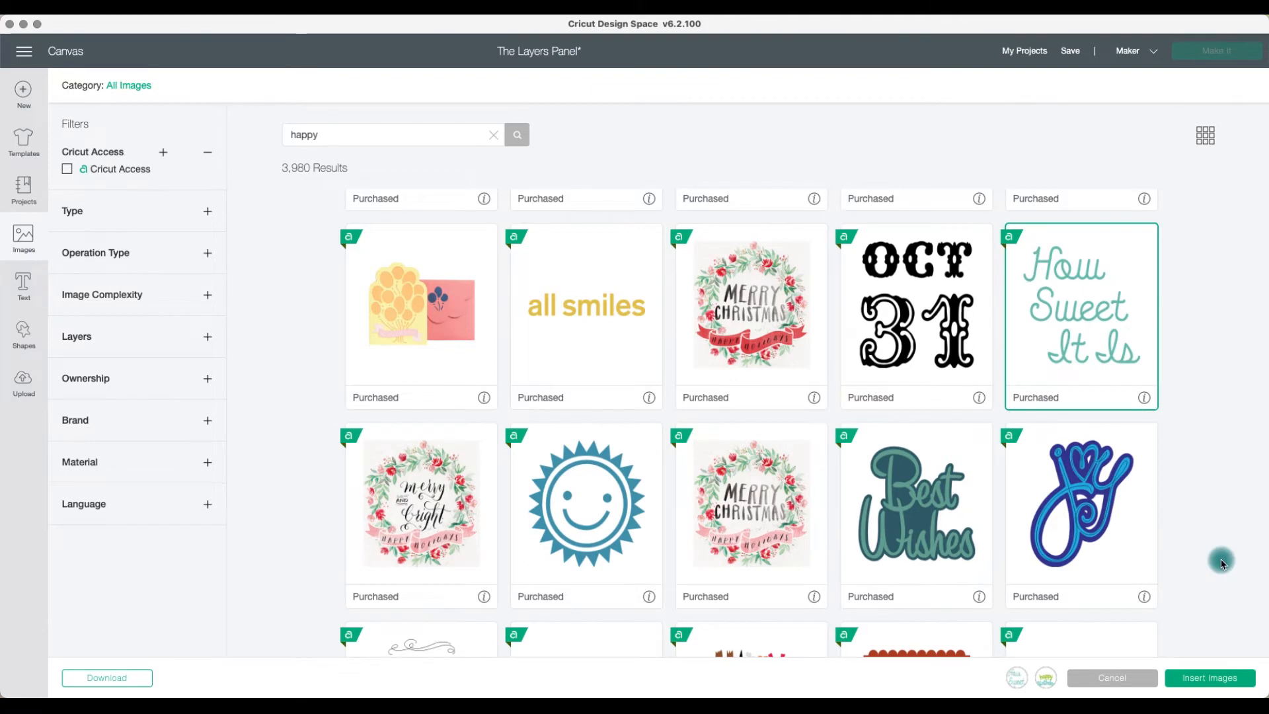
click(1210, 678)
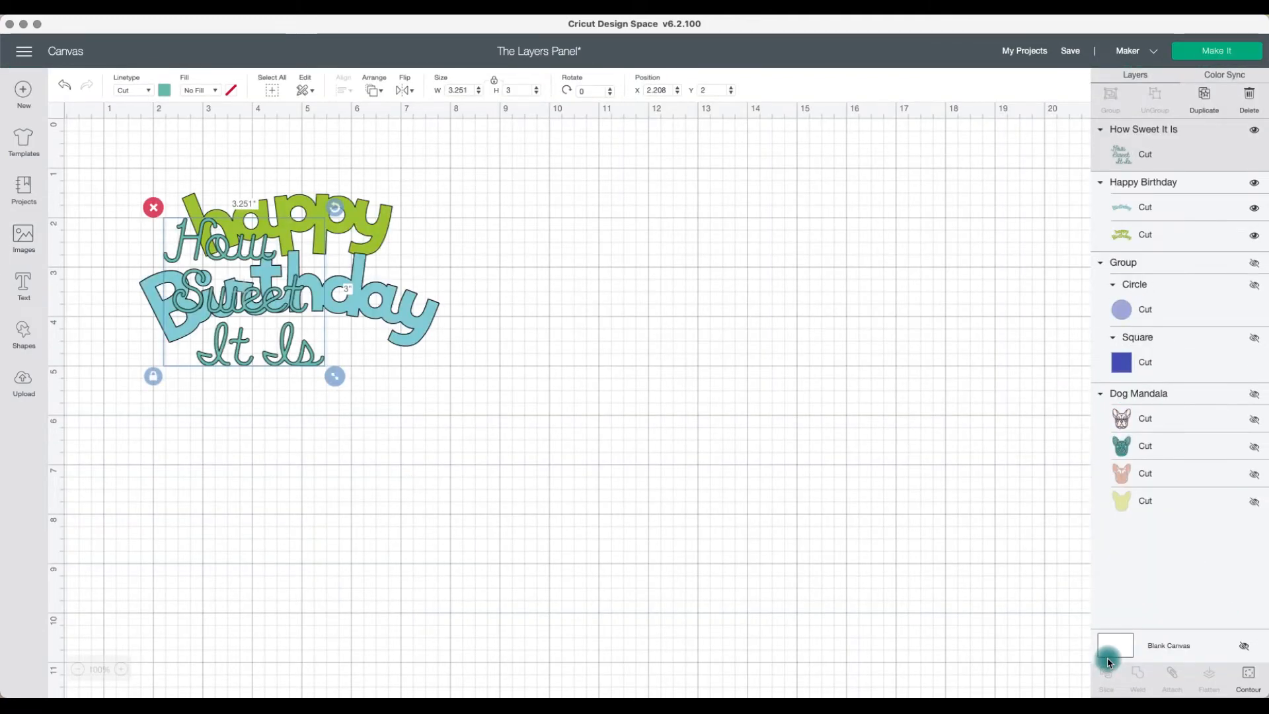
drag(350, 309, 682, 327)
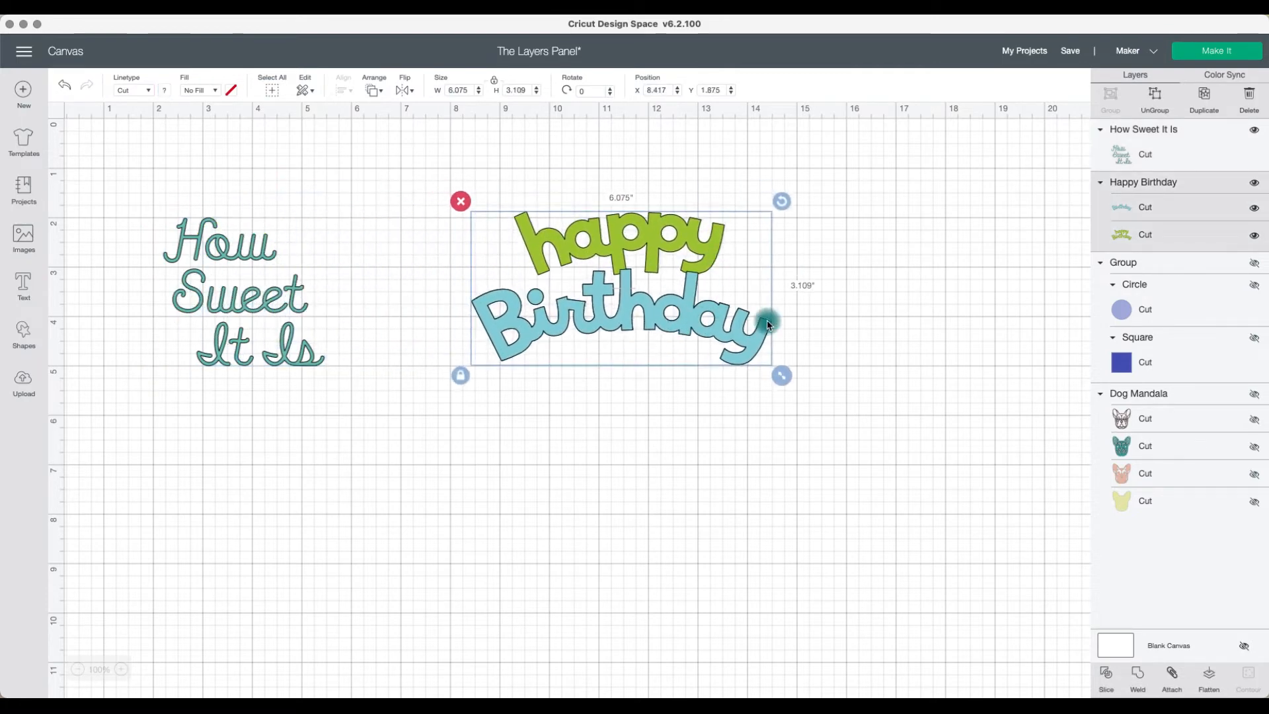
Step: Ungroup the Happy Birthday image, move its blue Birthday layer below the green one, and delete both layers
click(1157, 96)
drag(730, 328, 727, 404)
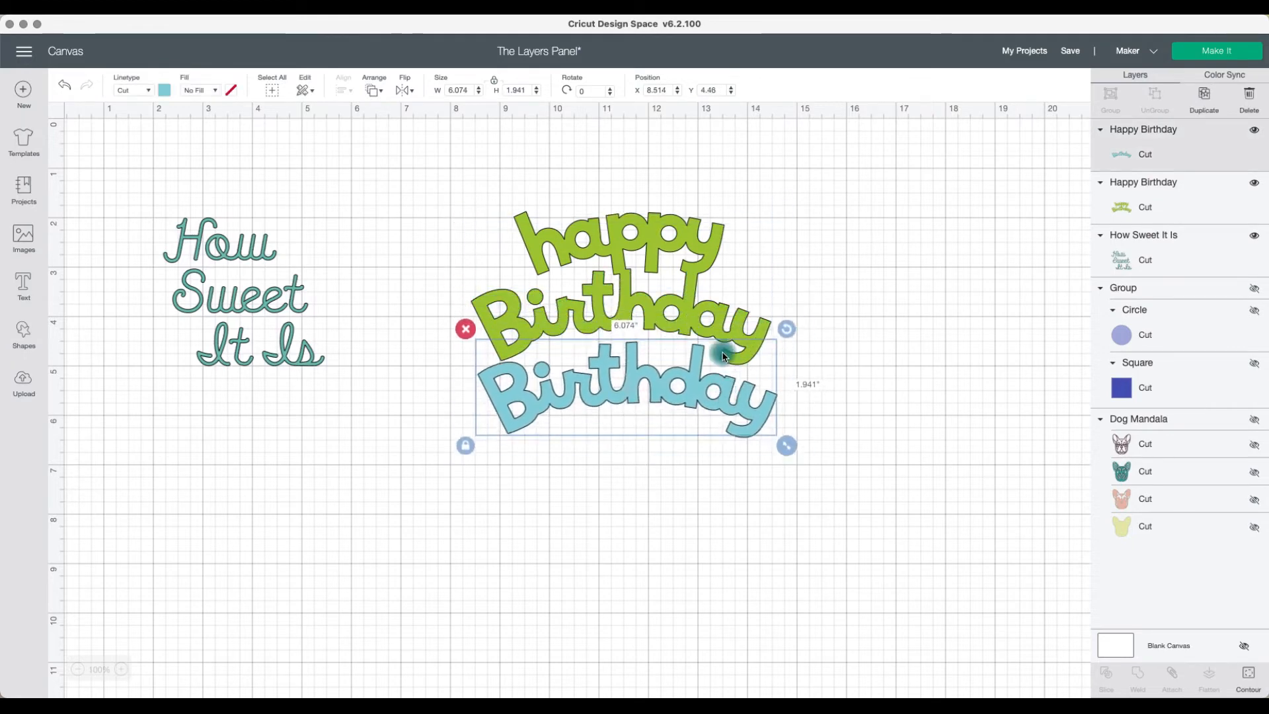
click(702, 289)
drag(421, 151, 740, 450)
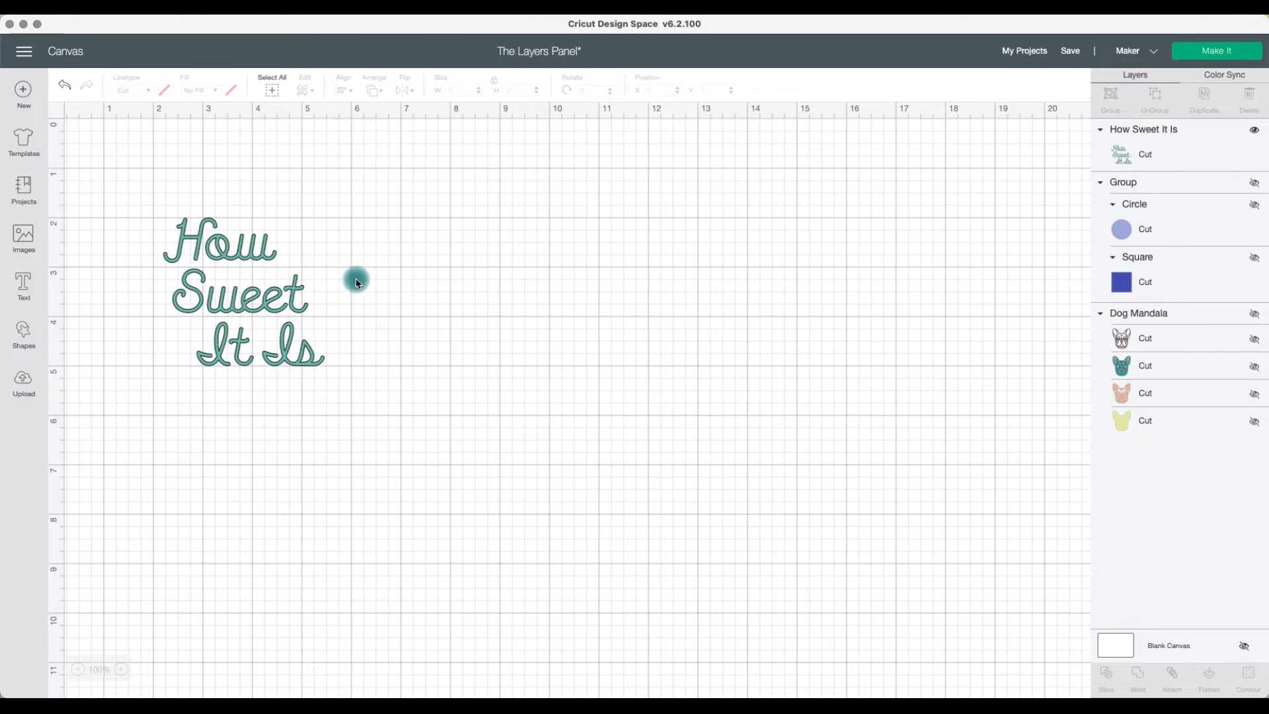
Step: Move the How Sweet It Is lettering to the middle of the canvas and hide the contours of the words "It Is"
drag(303, 303, 691, 345)
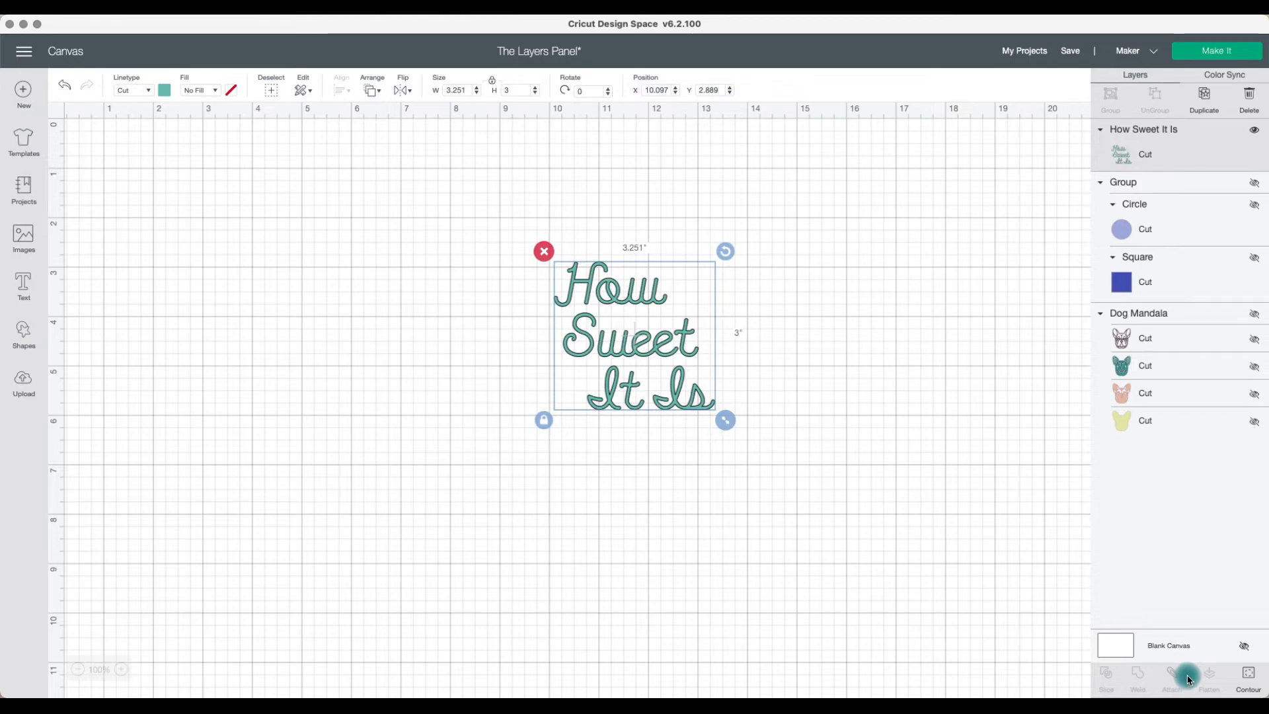
click(1248, 675)
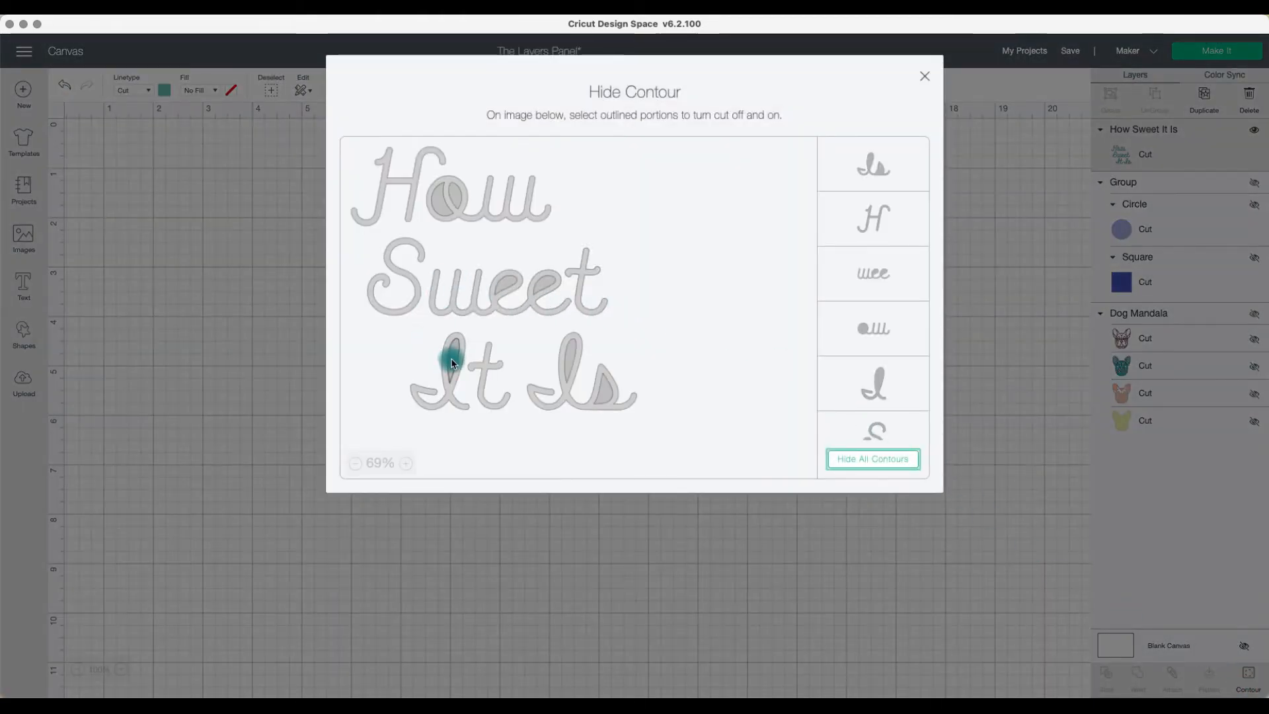
click(445, 364)
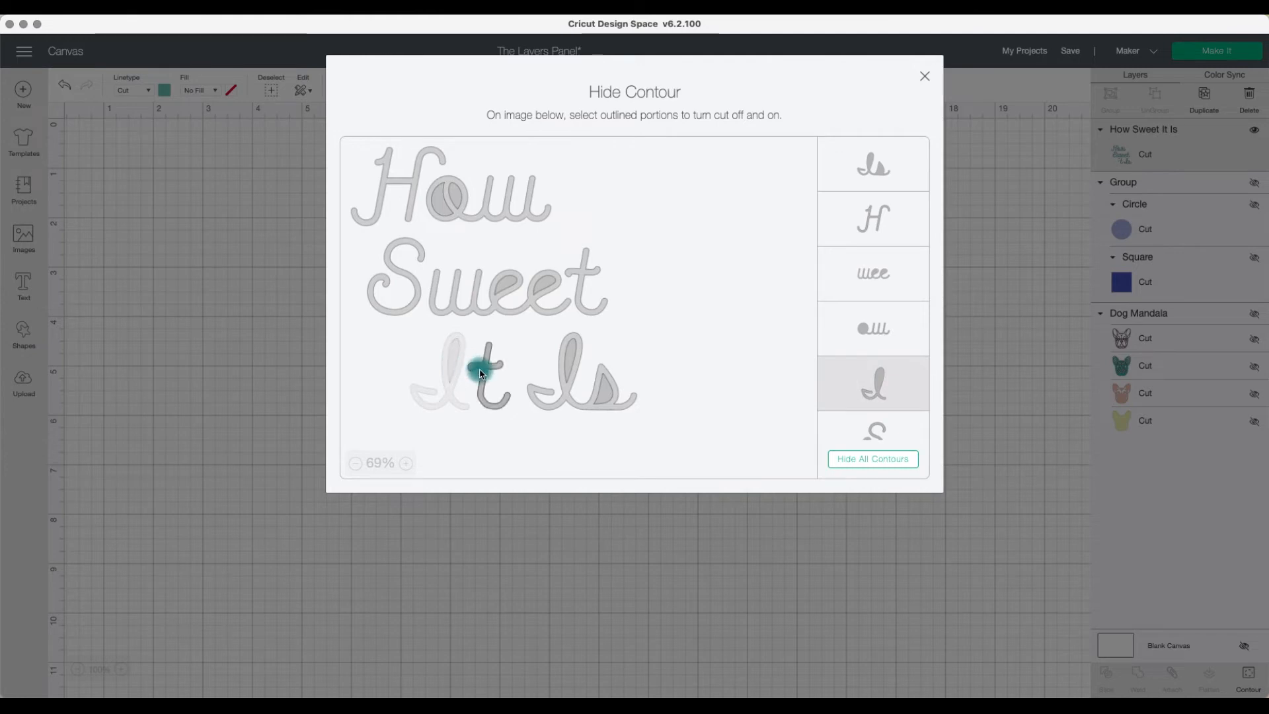
click(497, 373)
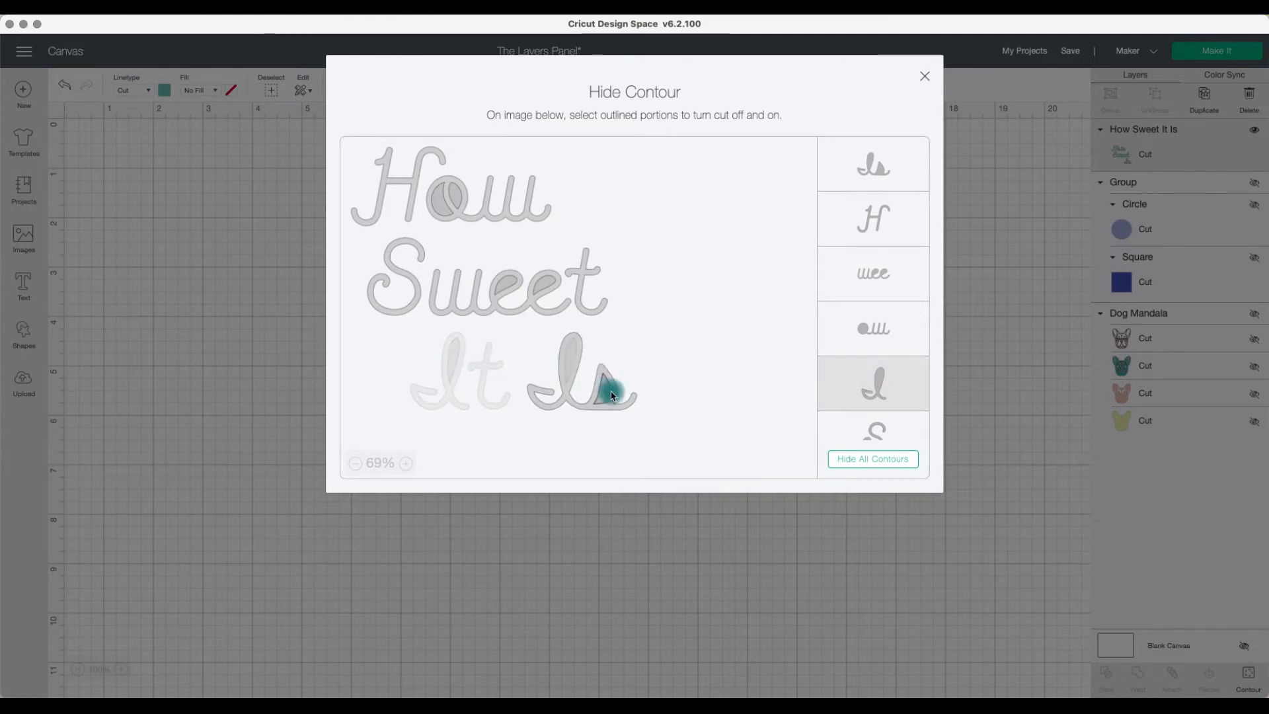
click(577, 402)
click(747, 602)
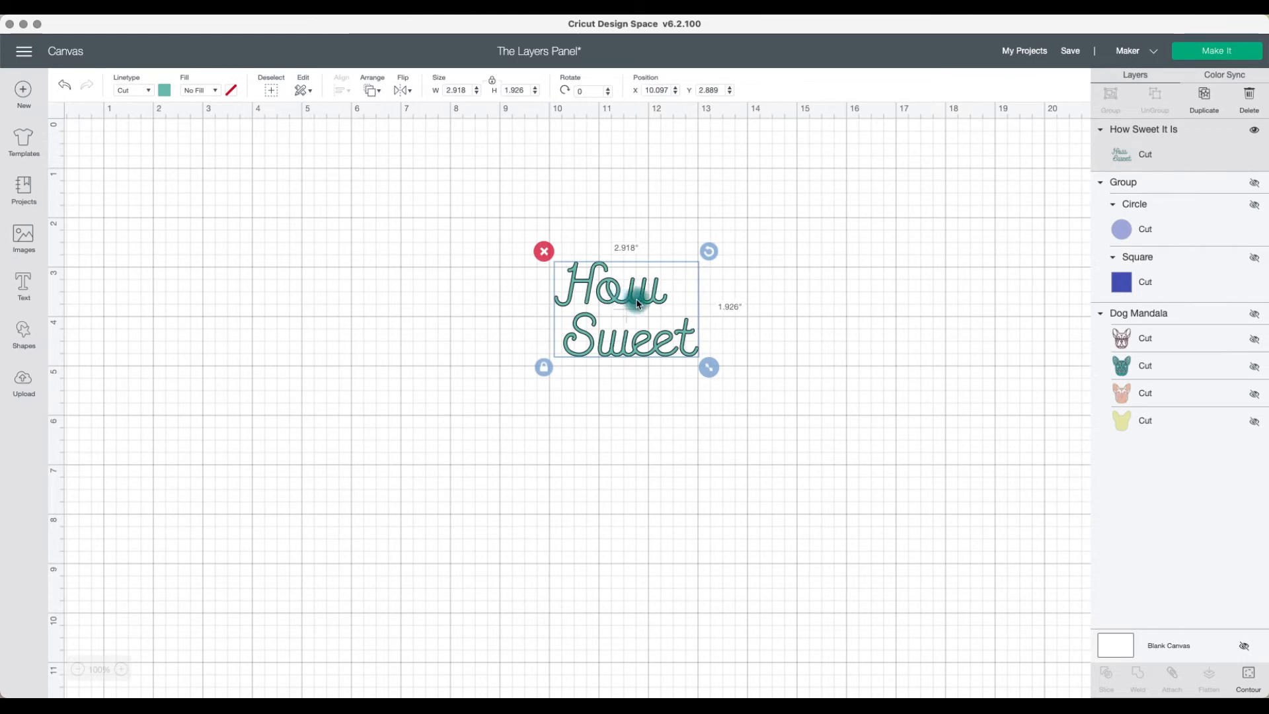
Step: Hide the inner contours of the "o" in "How" to show it filled in, and undo the change
click(1248, 680)
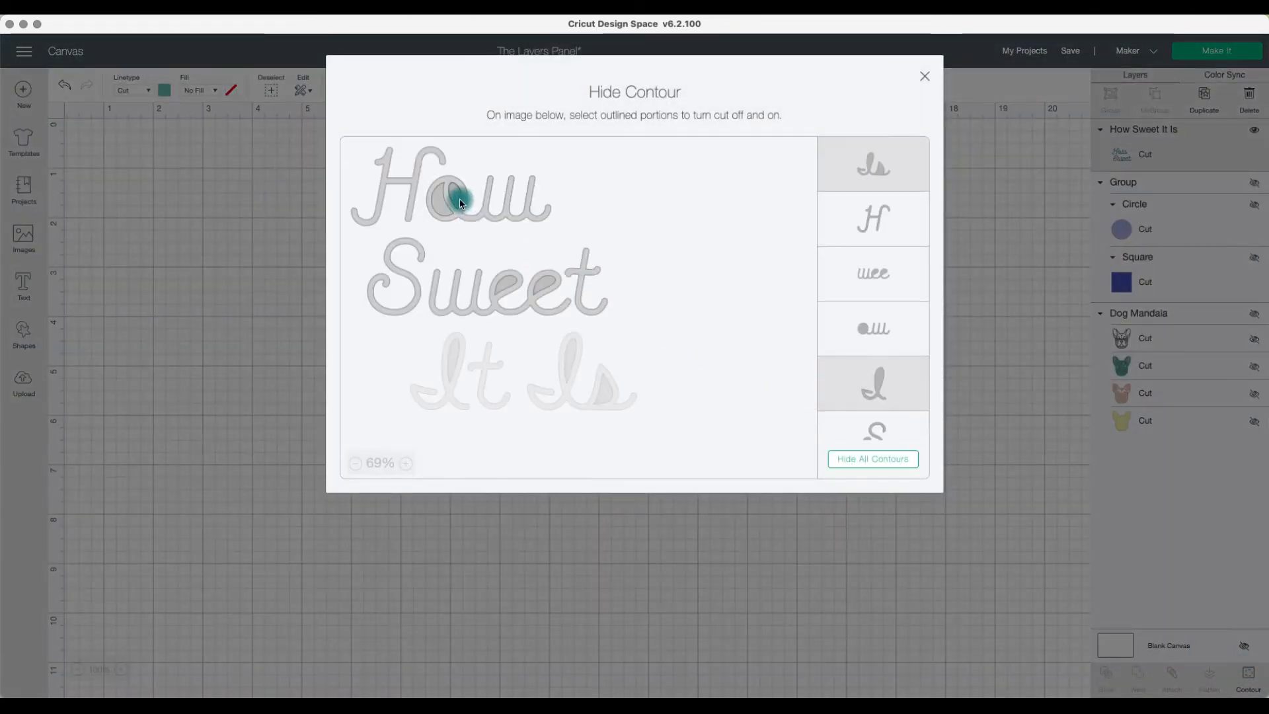
click(611, 606)
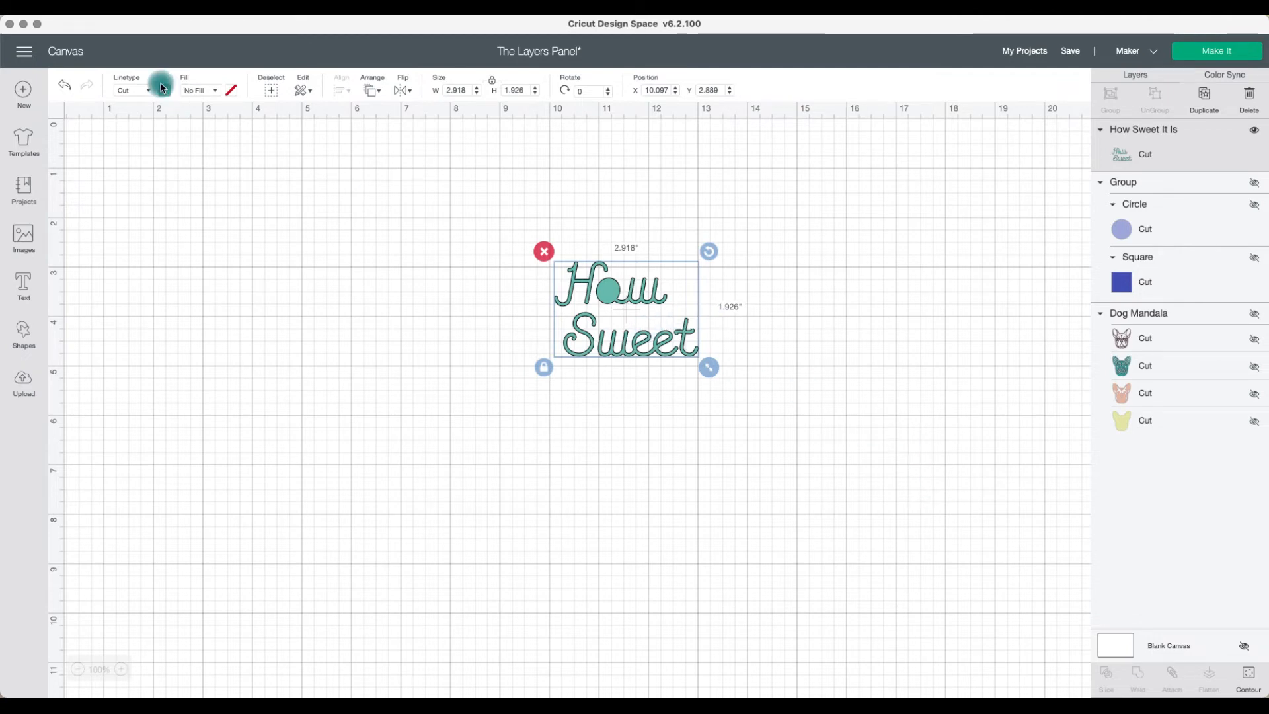
click(65, 91)
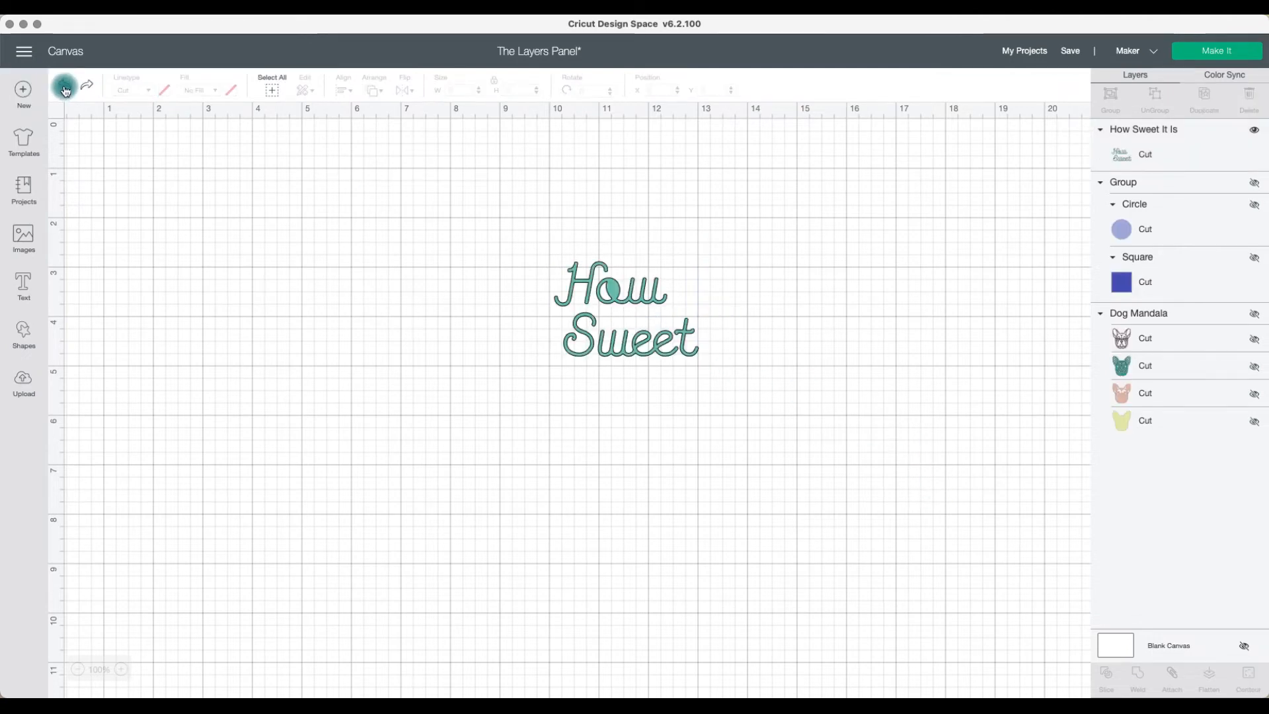
Step: Enlarge the How Sweet lettering proportionally from its lower-right corner and shift it back left on the canvas
click(661, 357)
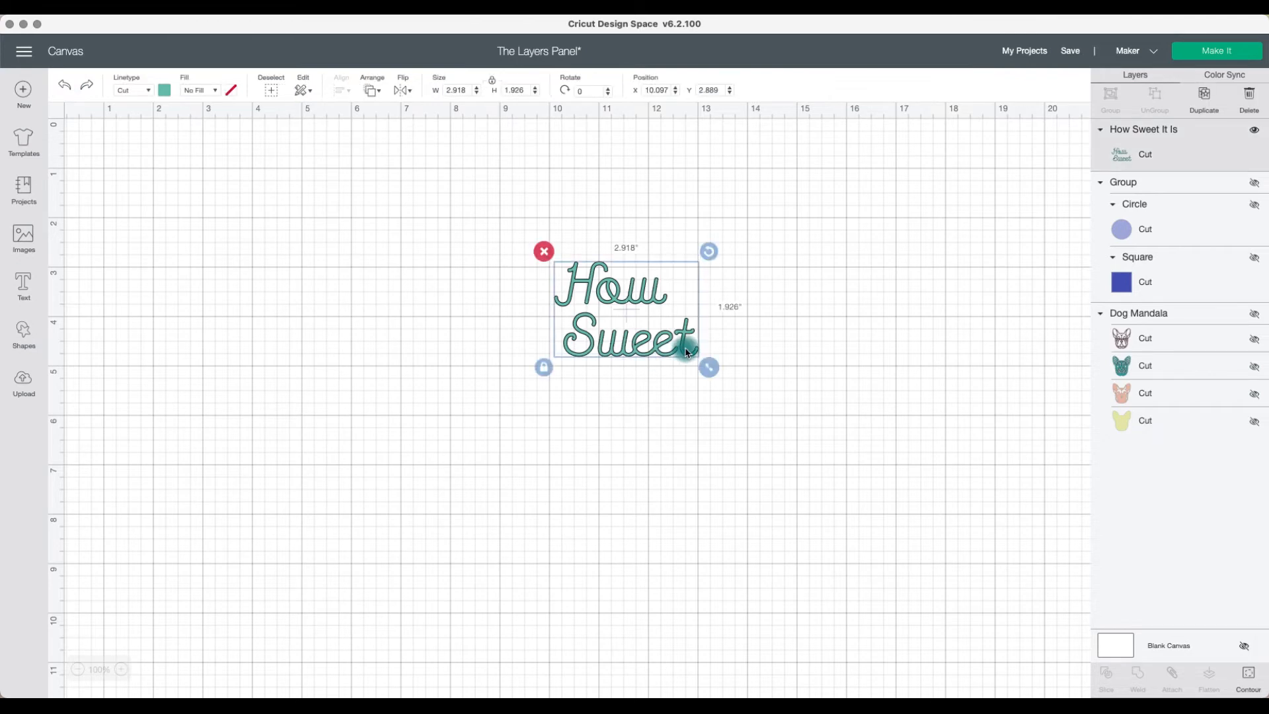
drag(708, 364, 984, 552)
drag(895, 518, 715, 506)
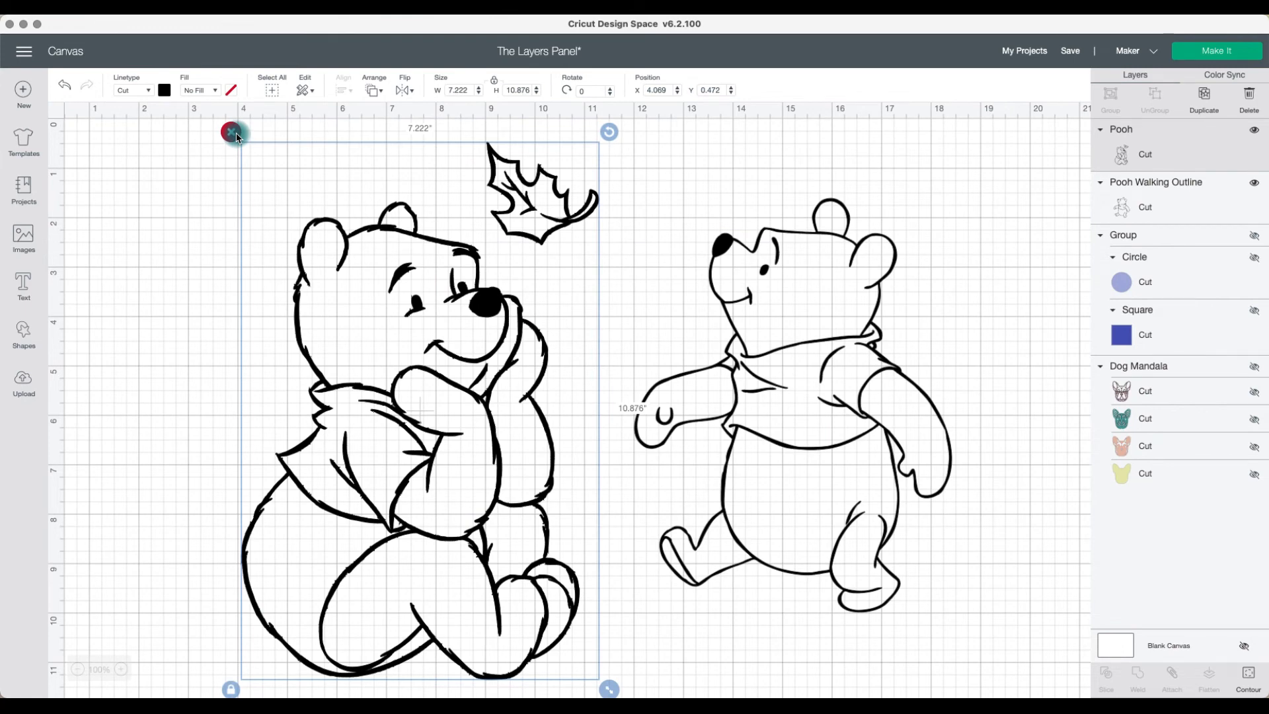
Step: Delete the sitting Pooh image and duplicate the Pooh Walking Outline, placing the two walking figures side by side
click(231, 133)
drag(783, 332, 542, 334)
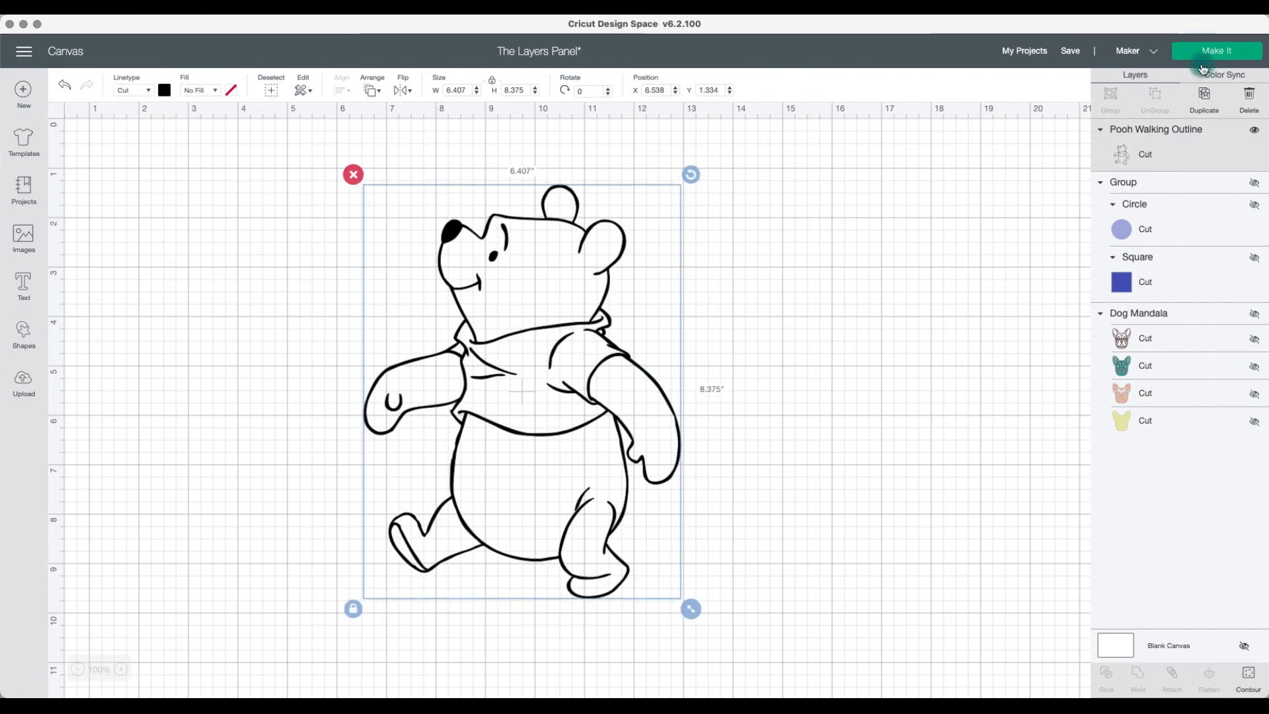
click(1211, 106)
drag(600, 431, 406, 433)
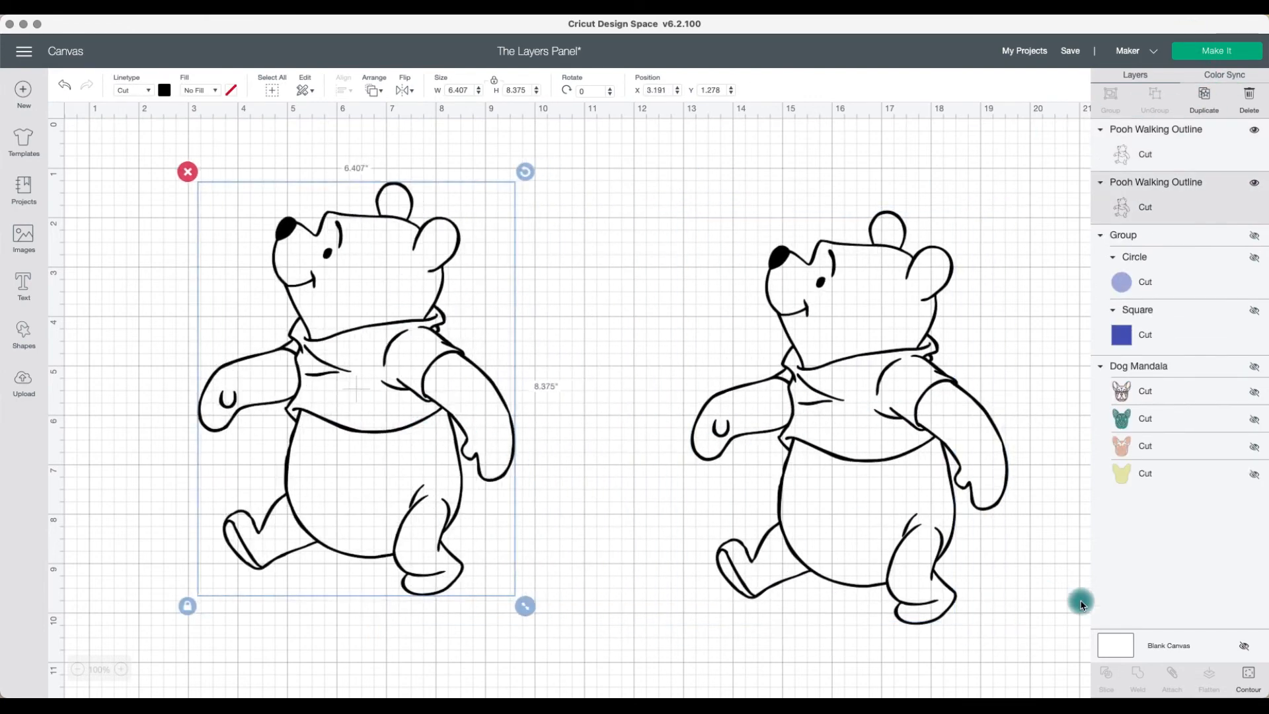
Step: Hide the full-body outline contour on the left walking Pooh so it becomes a filled figure, and move it slightly right and up
click(1249, 674)
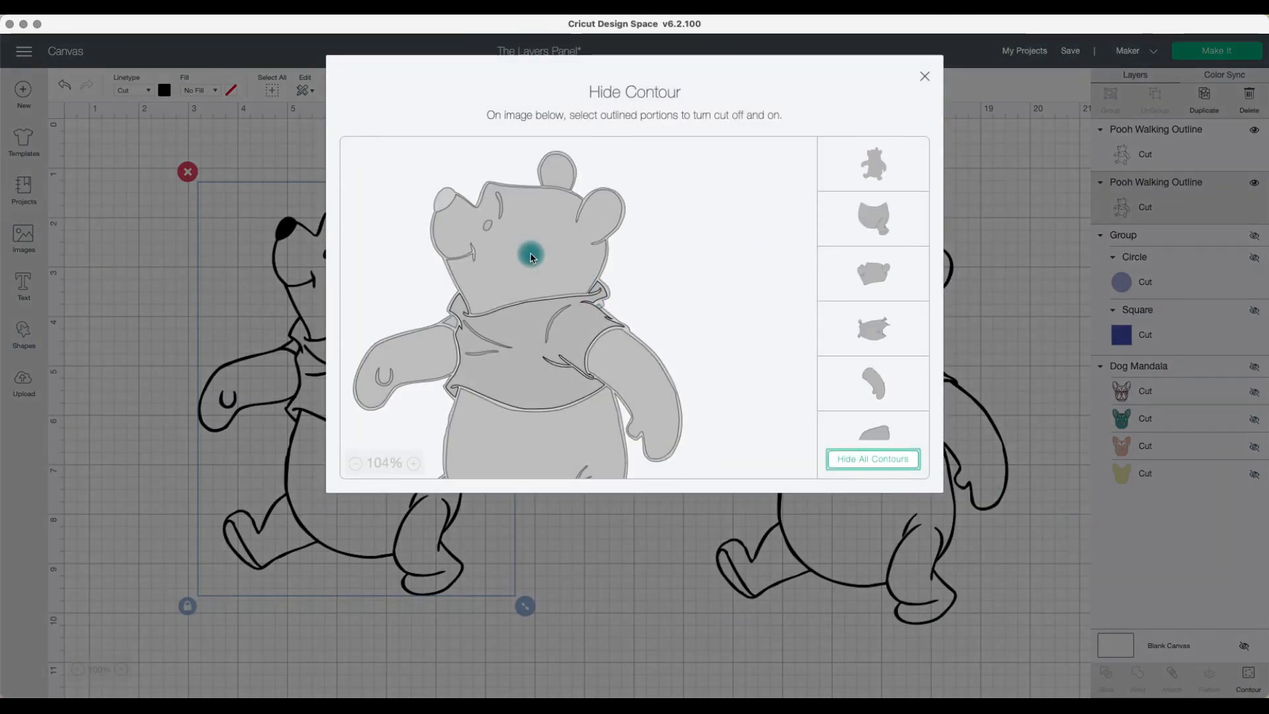
click(876, 167)
click(1050, 264)
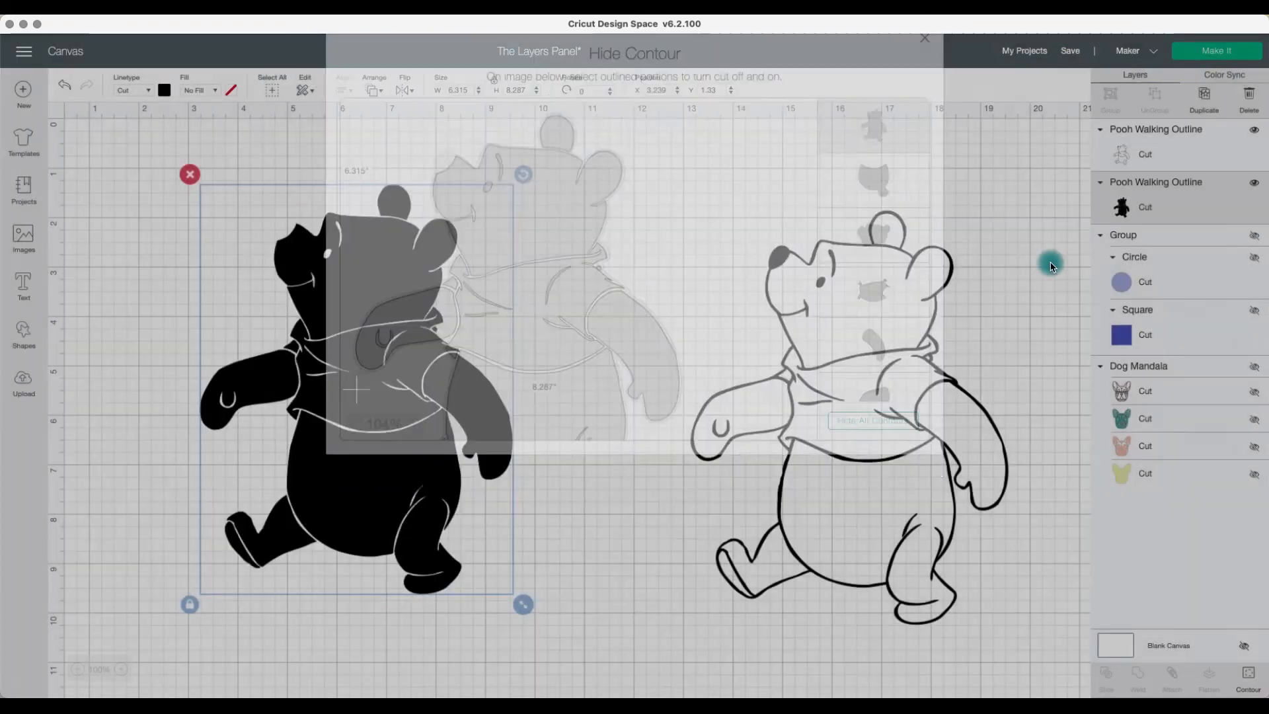
drag(427, 284, 490, 267)
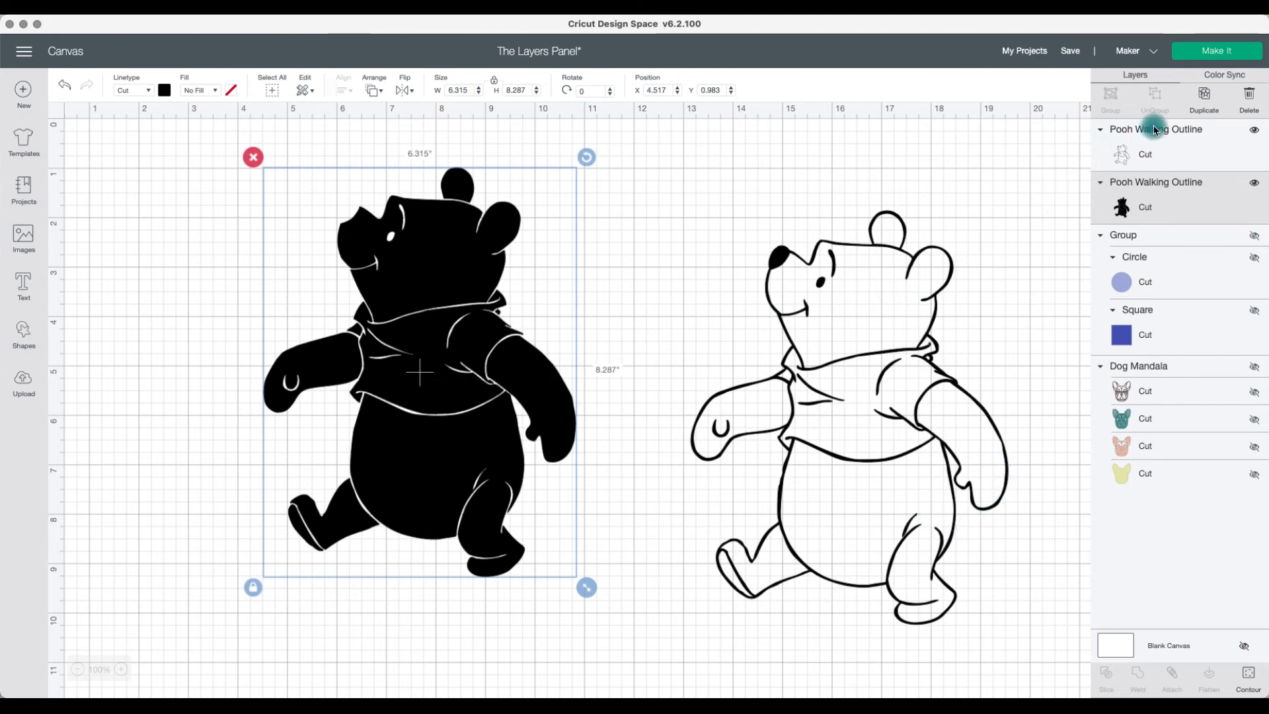
Step: Make two duplicates of the filled walking Pooh, move them aside, and hide both copies from the canvas
click(1205, 98)
drag(524, 406, 230, 365)
drag(431, 254, 405, 490)
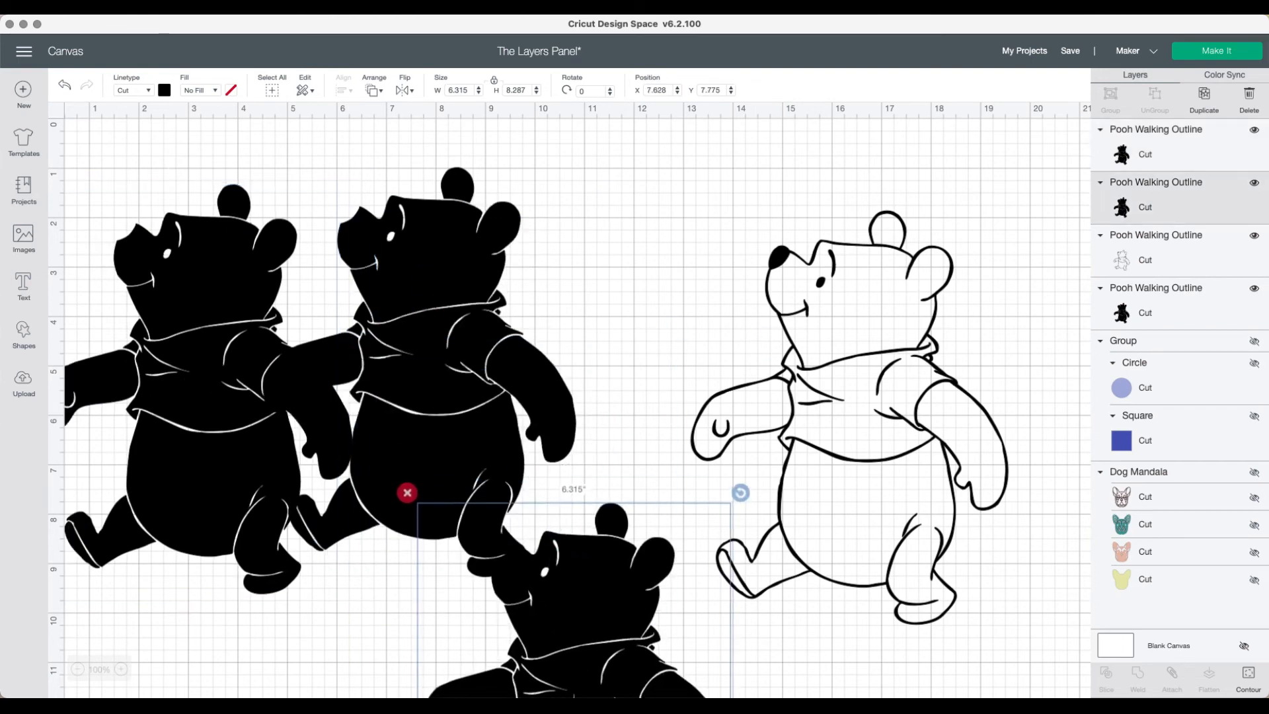
click(1254, 182)
click(1254, 130)
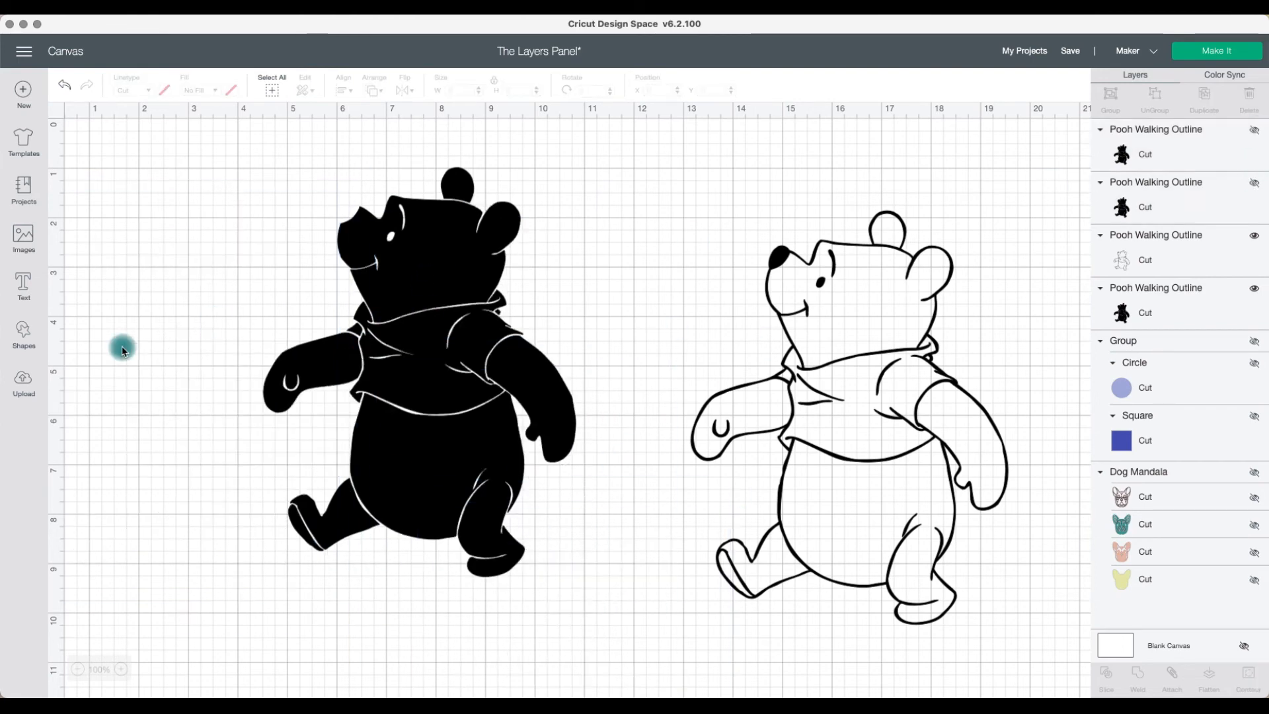
Step: On the visible filled Pooh, hide the contours of the head, eye and eyebrow
click(329, 342)
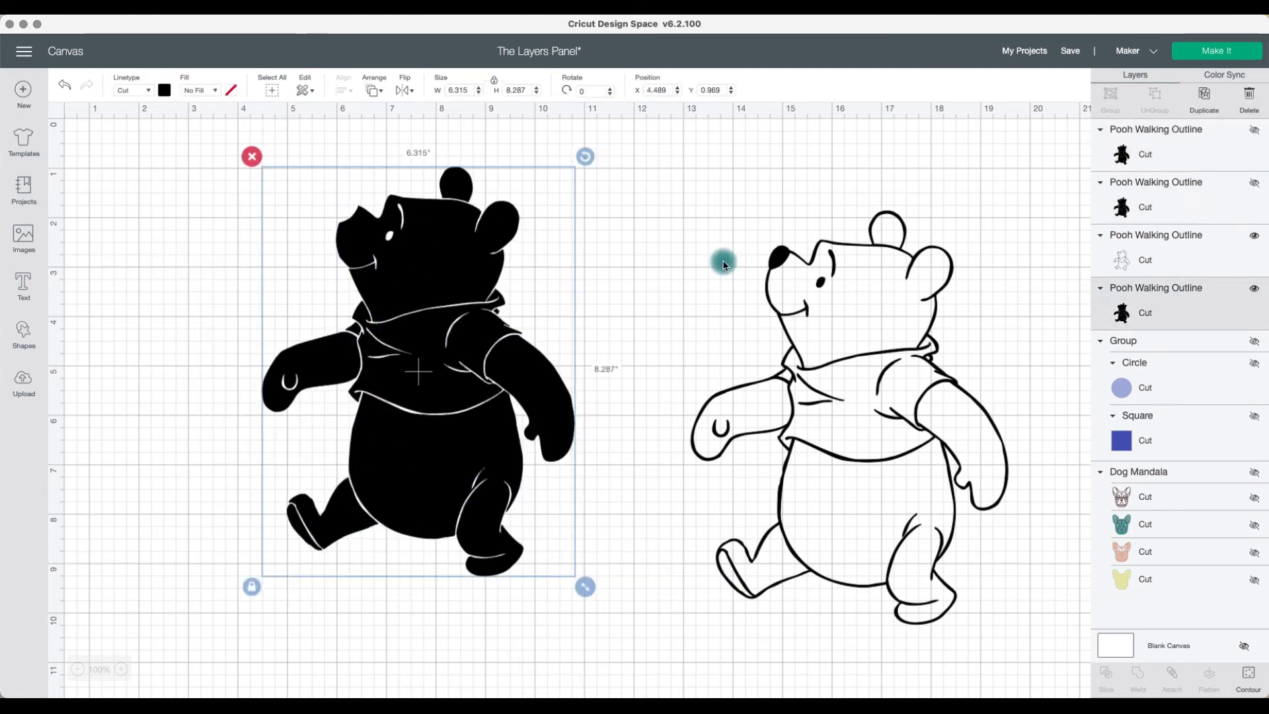
click(1254, 679)
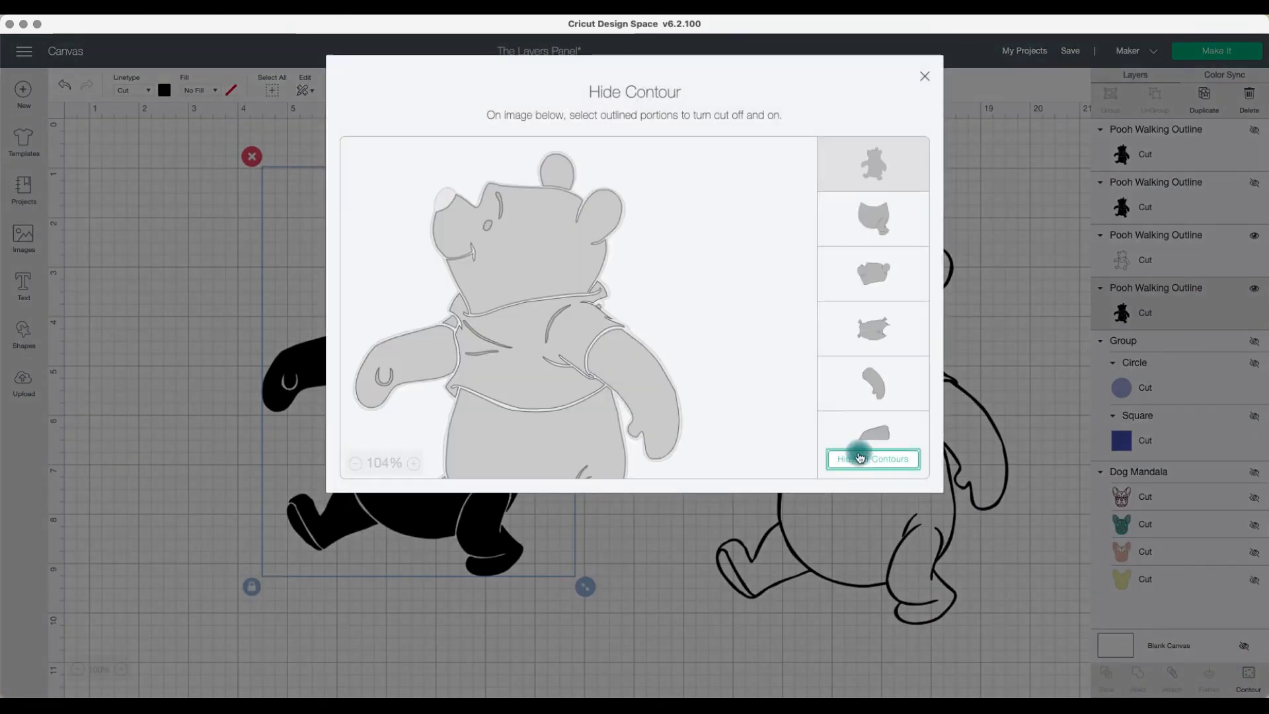
click(538, 265)
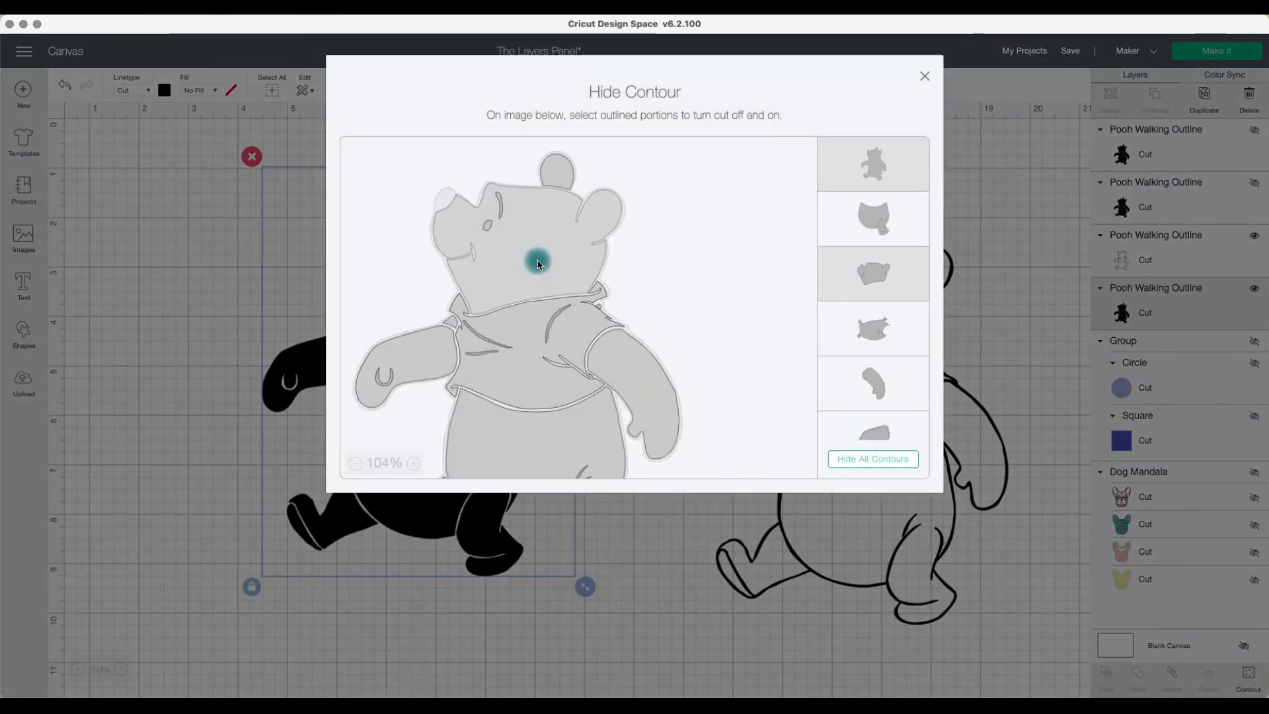
click(488, 228)
click(501, 209)
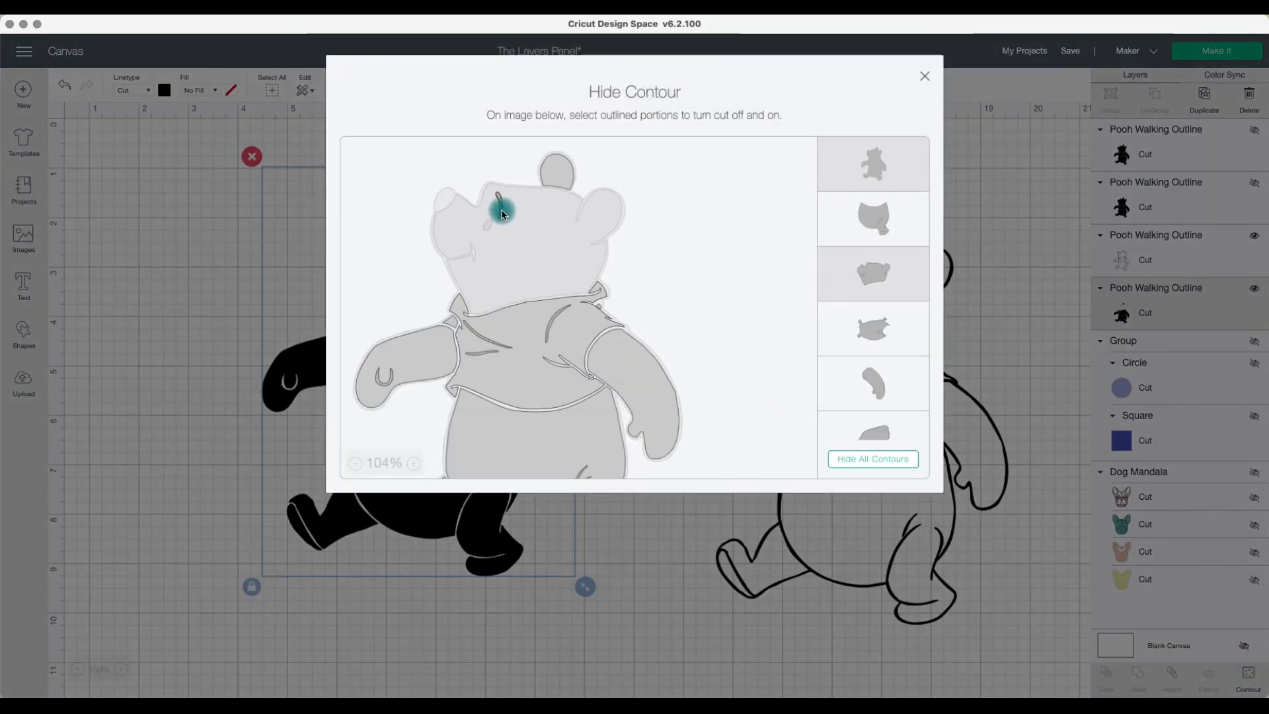
Step: Hide the contours of the shirt's fold lines and of both arms on the filled Pooh
click(552, 329)
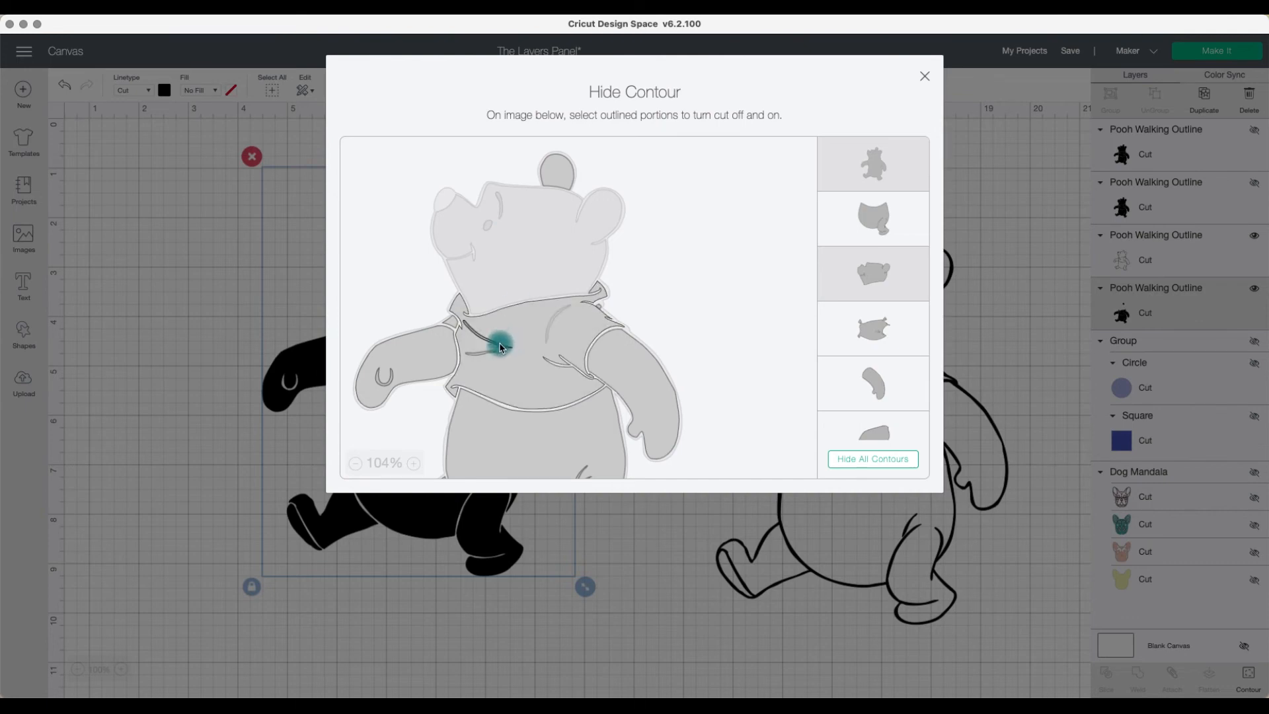
click(498, 345)
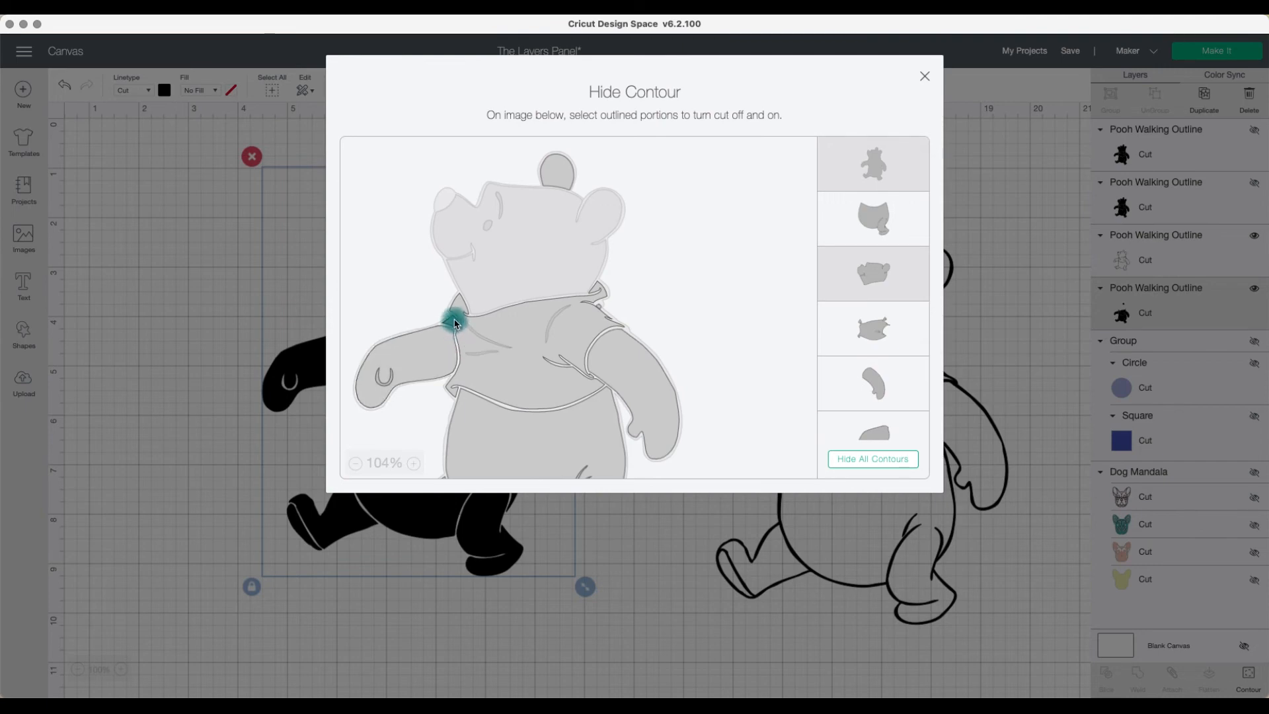
click(431, 352)
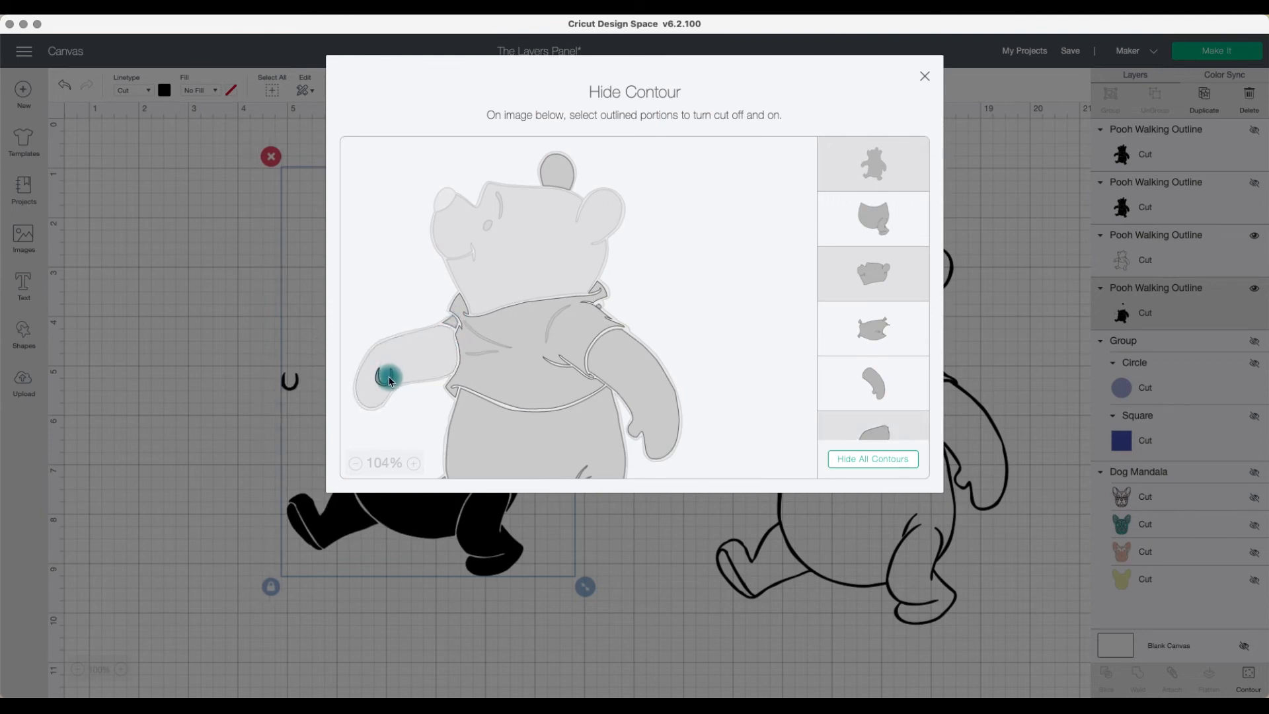
click(631, 383)
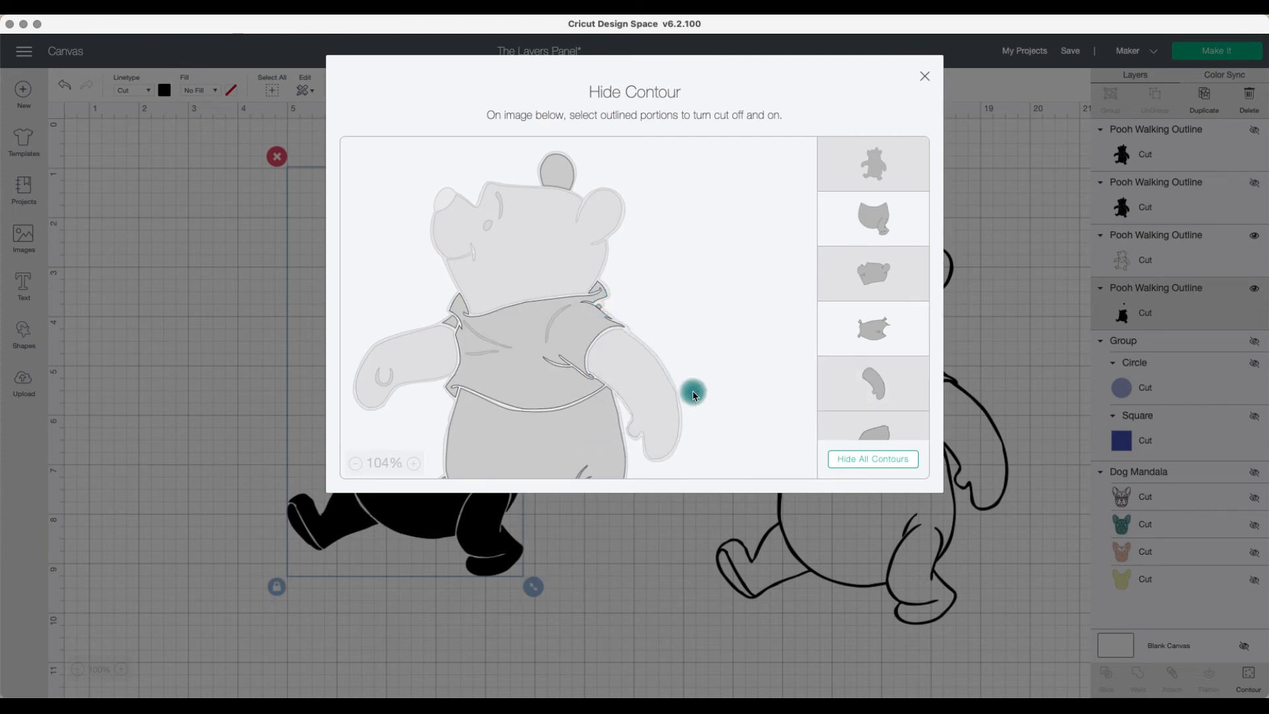
Step: Hide the belly, leg and foot contours of the filled Pooh, keep the shirt, and return to the canvas
scroll(648, 380, down, 3)
click(546, 289)
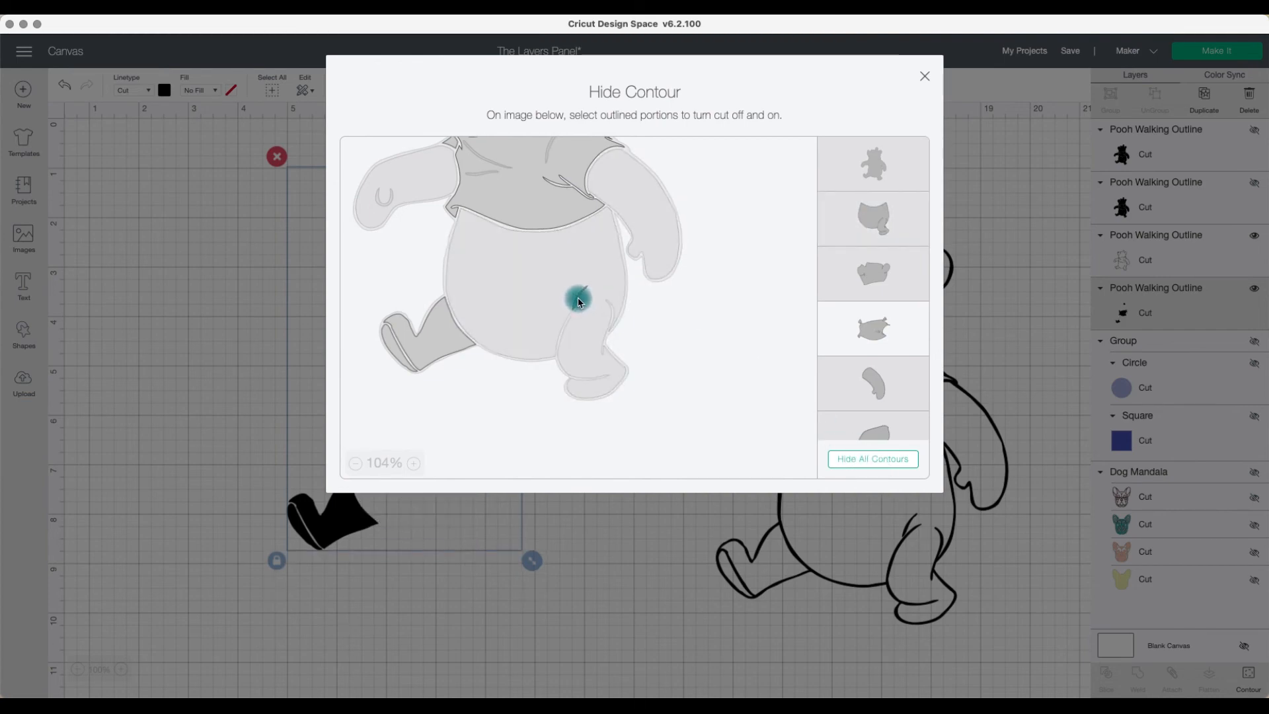
click(453, 328)
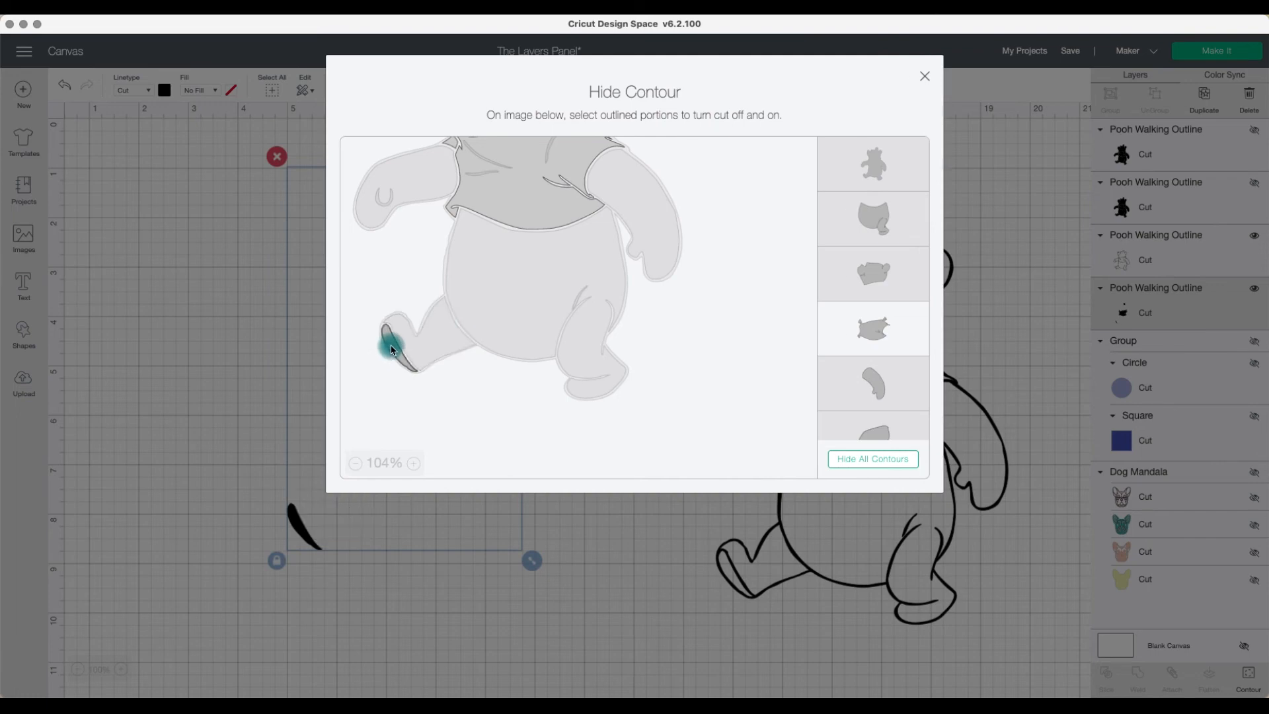
click(391, 349)
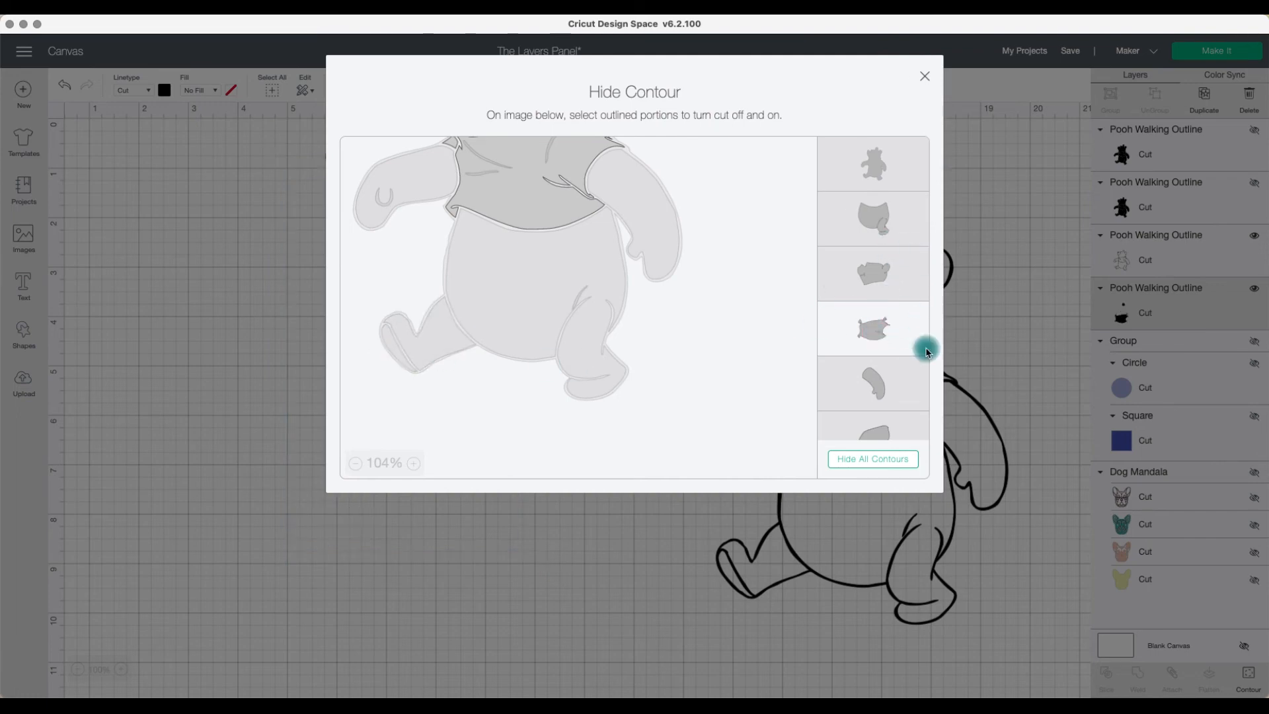
scroll(628, 340, up, 3)
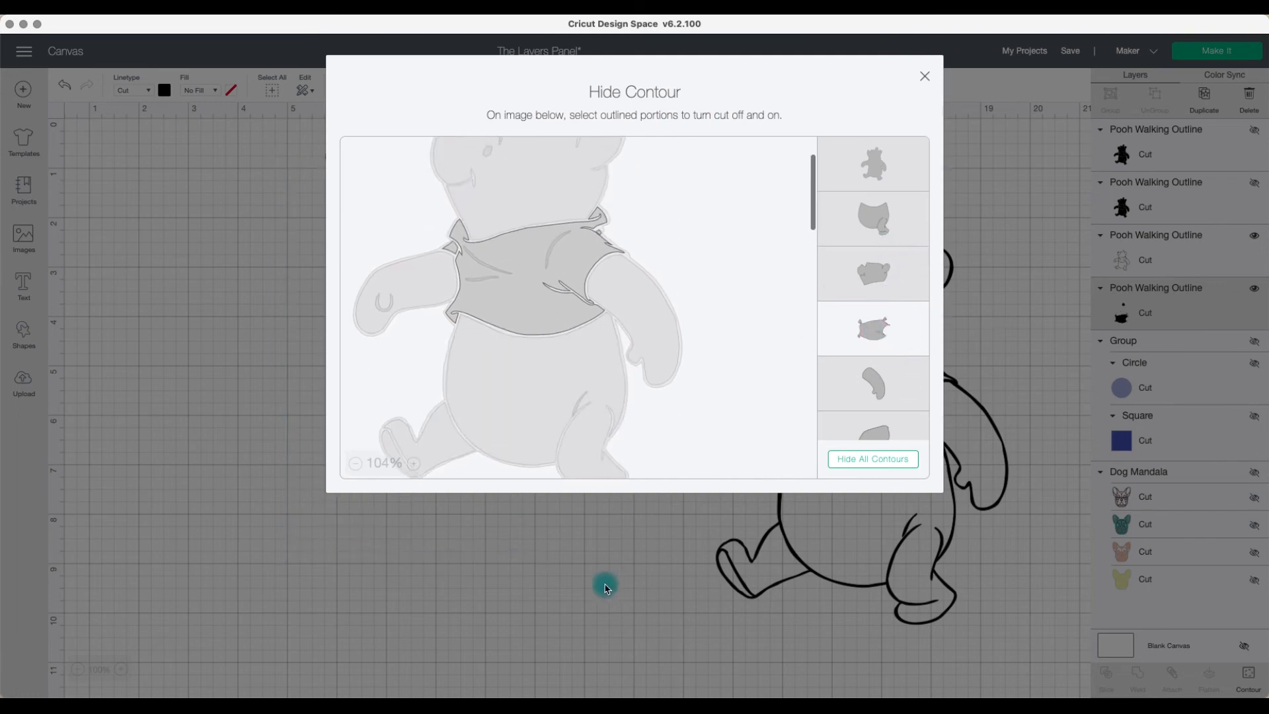
click(605, 587)
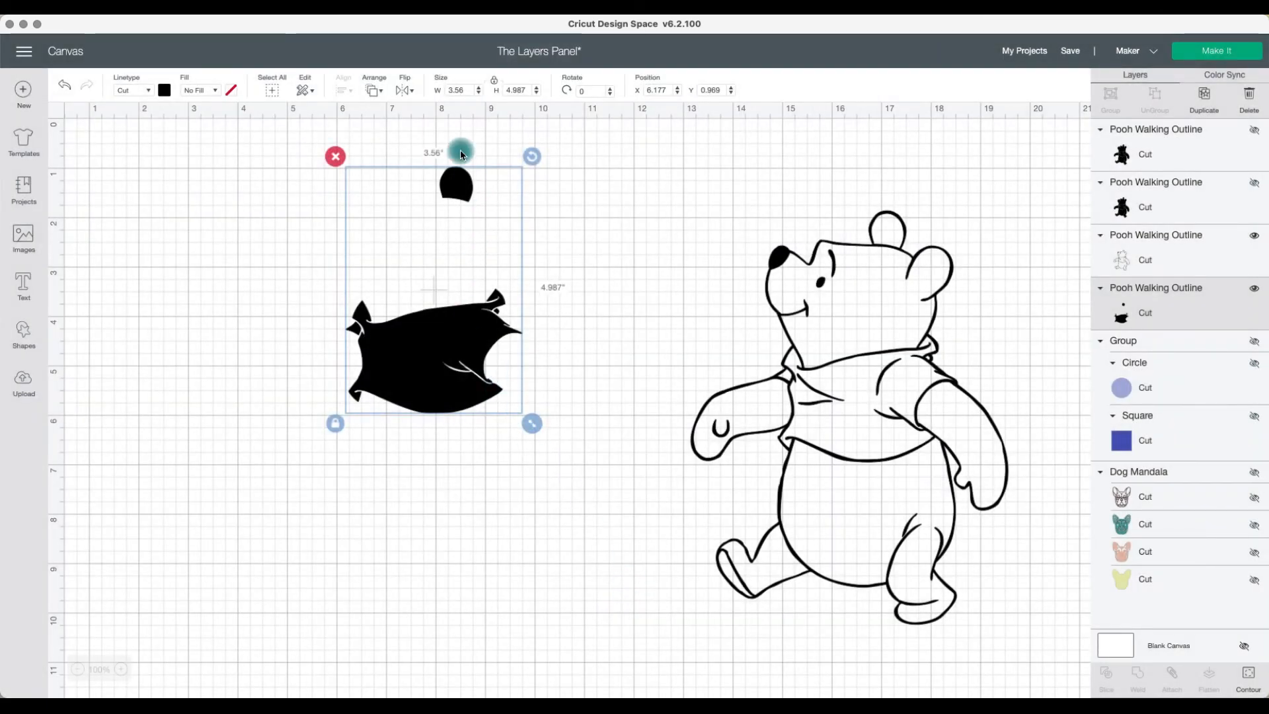
Step: Hide the leftover ear contour above the shirt so that only the shirt piece is kept
click(1247, 680)
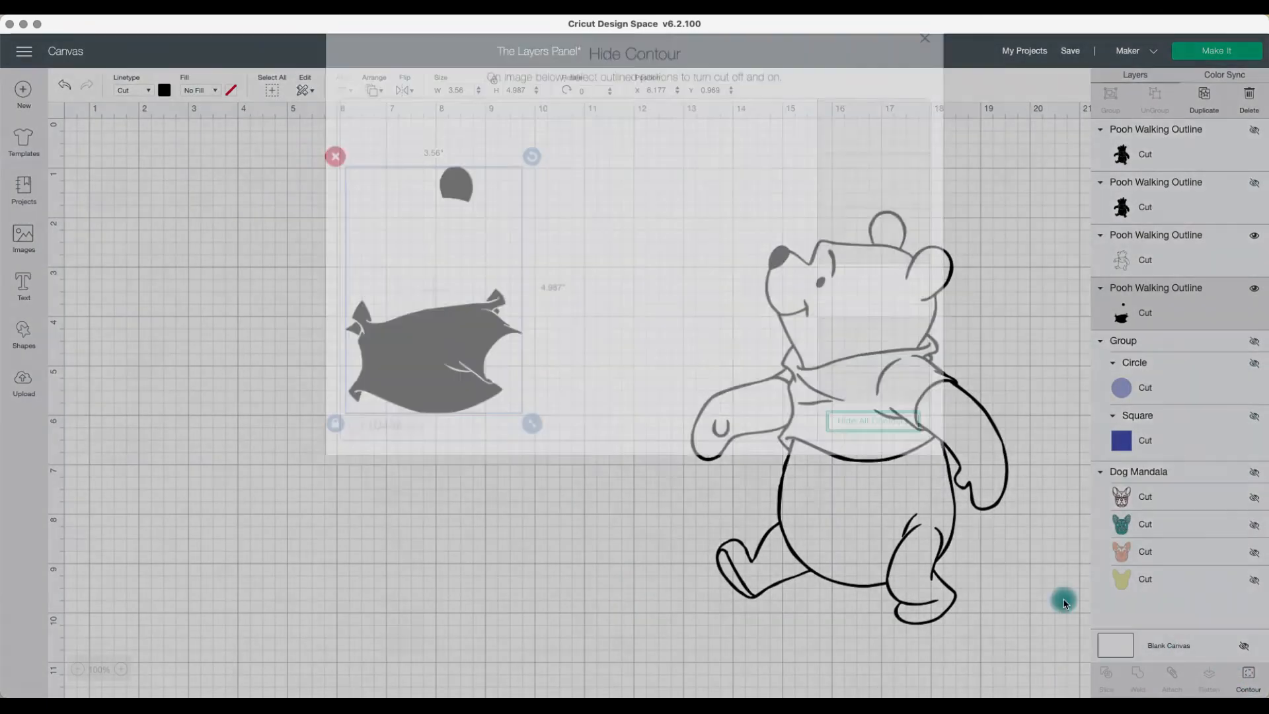
click(567, 174)
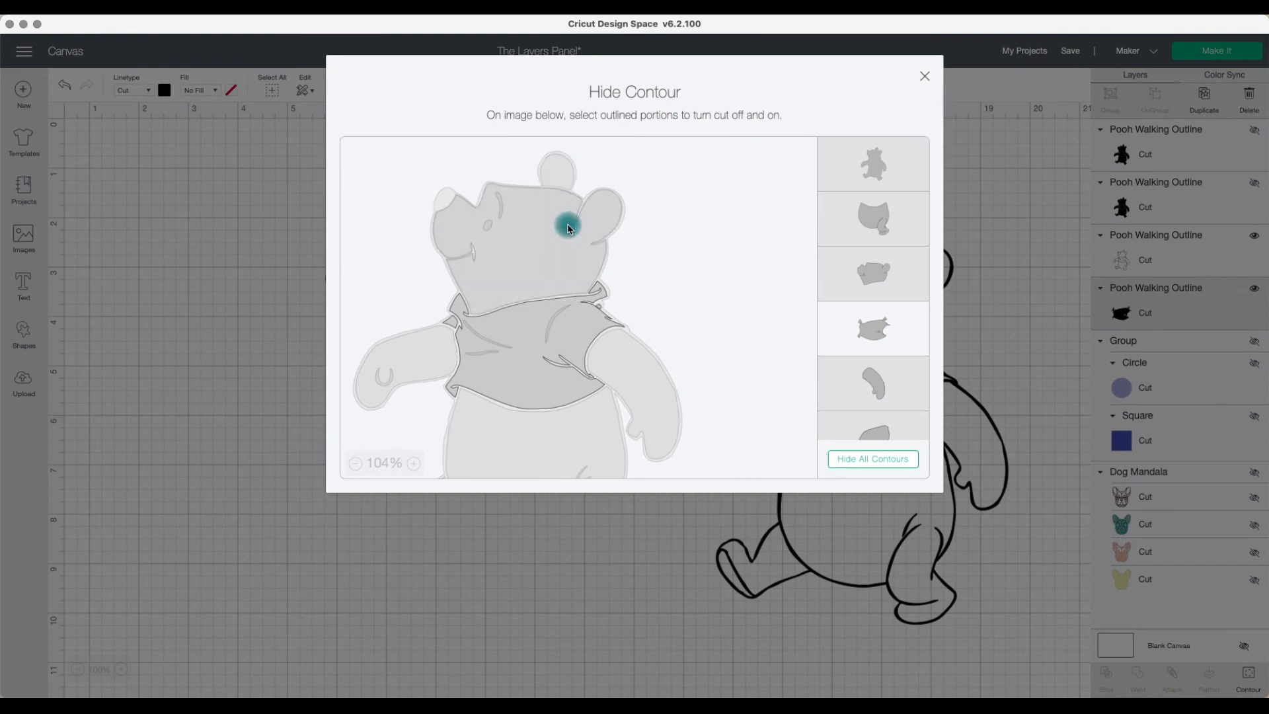
click(578, 547)
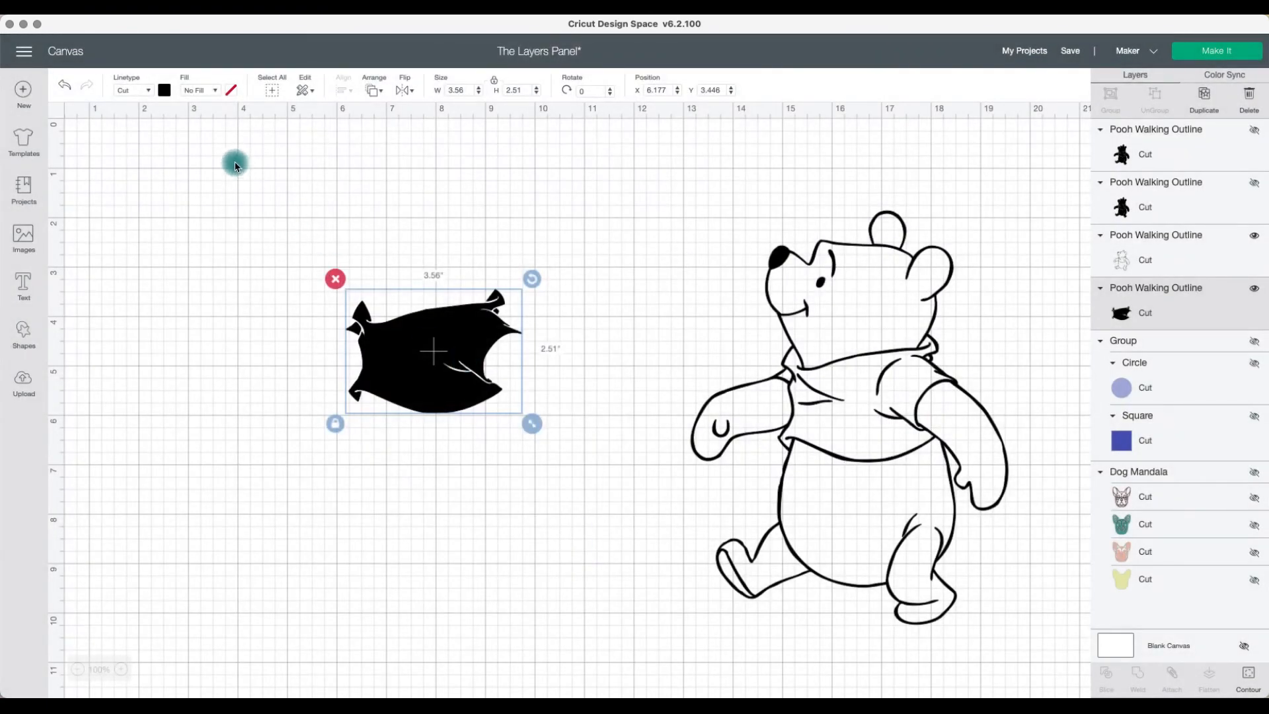
Step: Recolour the black shirt piece dark red and place it on the torso of the outlined Pooh so it fills the shirt
click(164, 90)
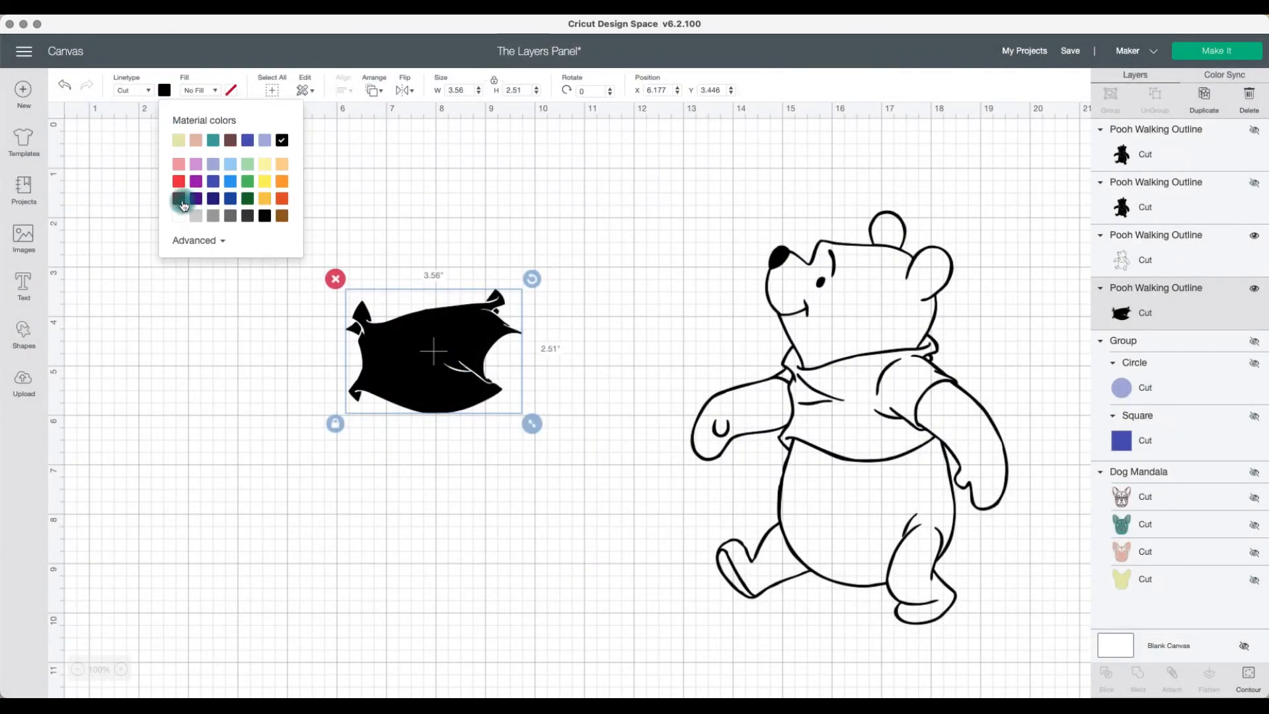
click(183, 202)
drag(453, 395, 886, 444)
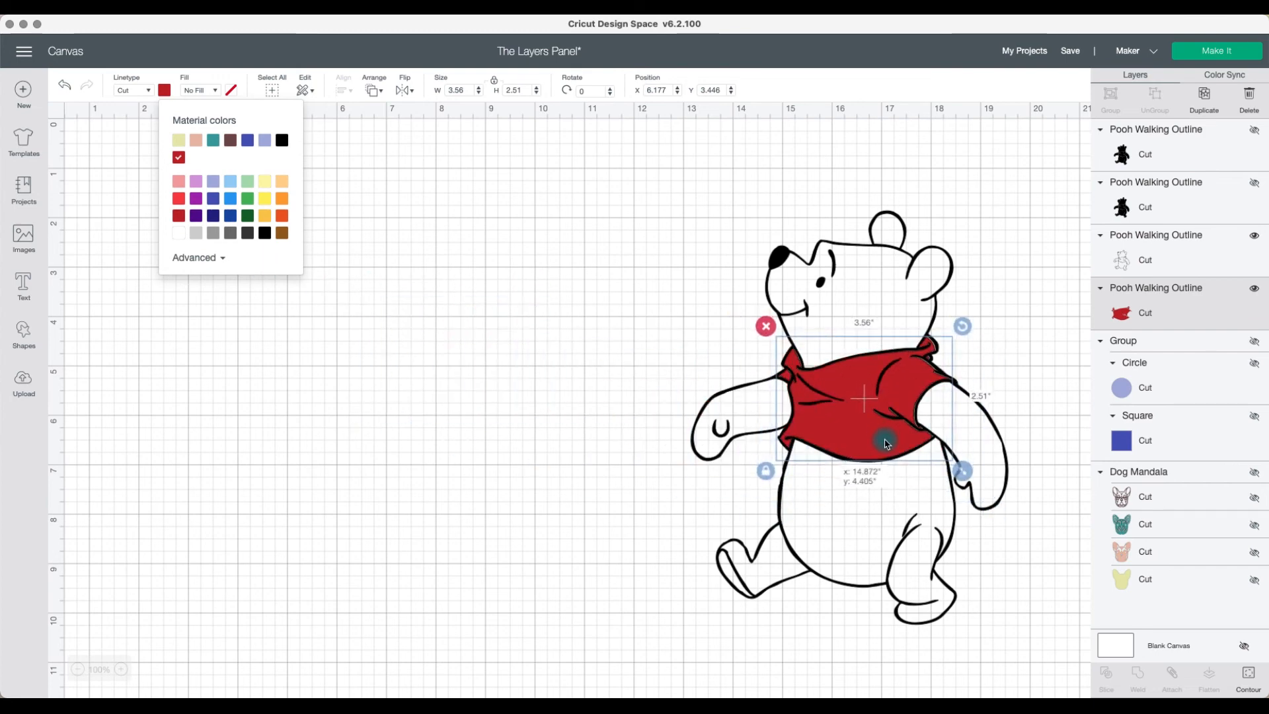
click(879, 443)
drag(879, 444, 879, 446)
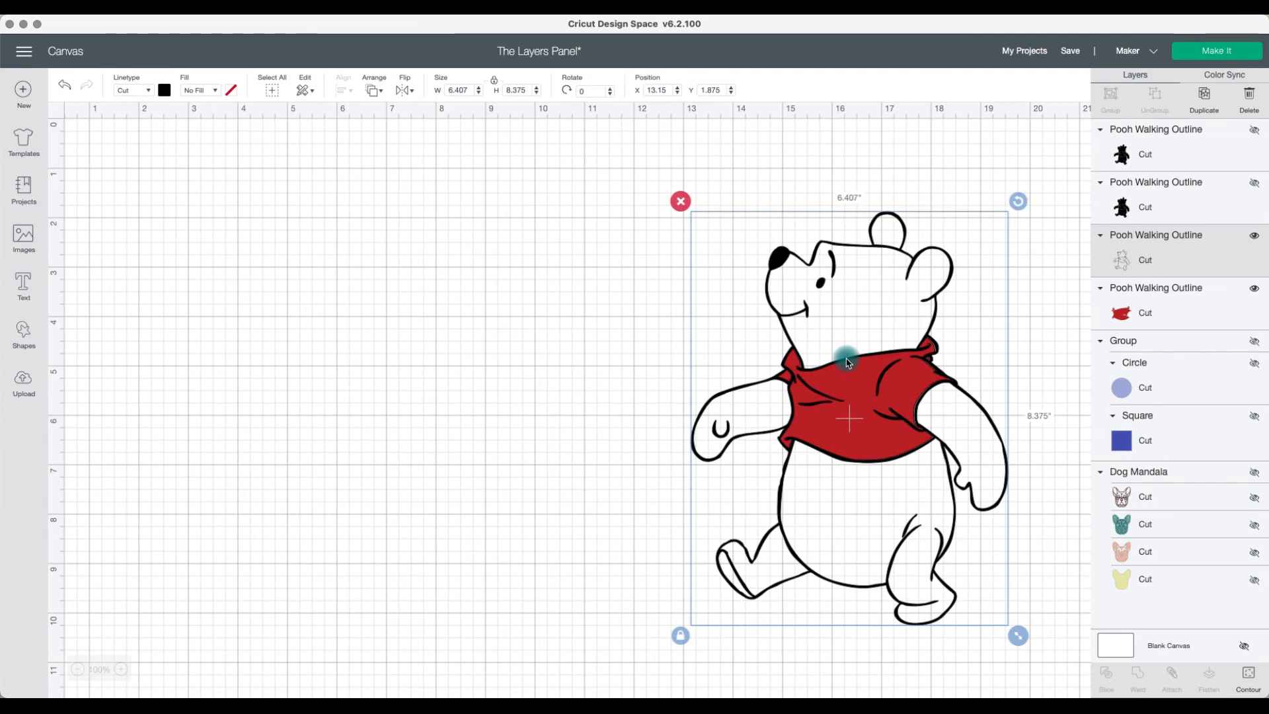
Step: Show the hidden filled Pooh directly above the outline layer and hide its shirt contour, keeping the head, arms and lower body
click(1255, 186)
drag(622, 558, 473, 340)
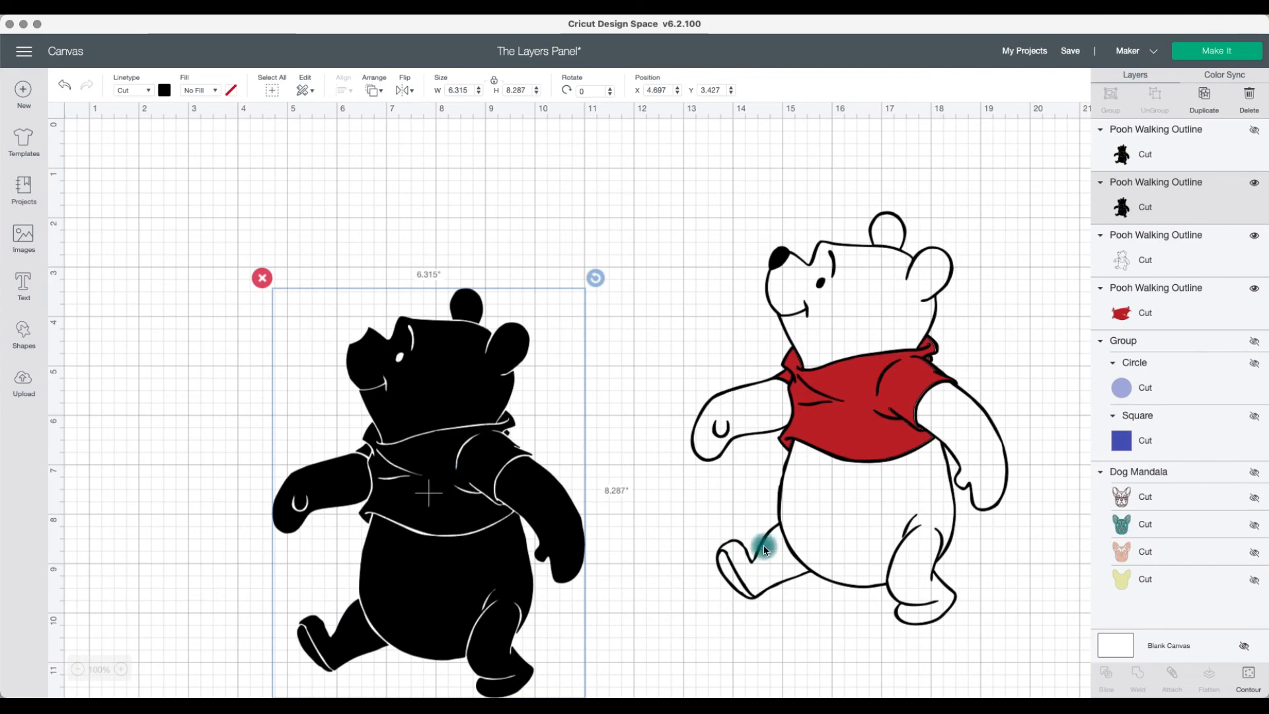
click(1231, 686)
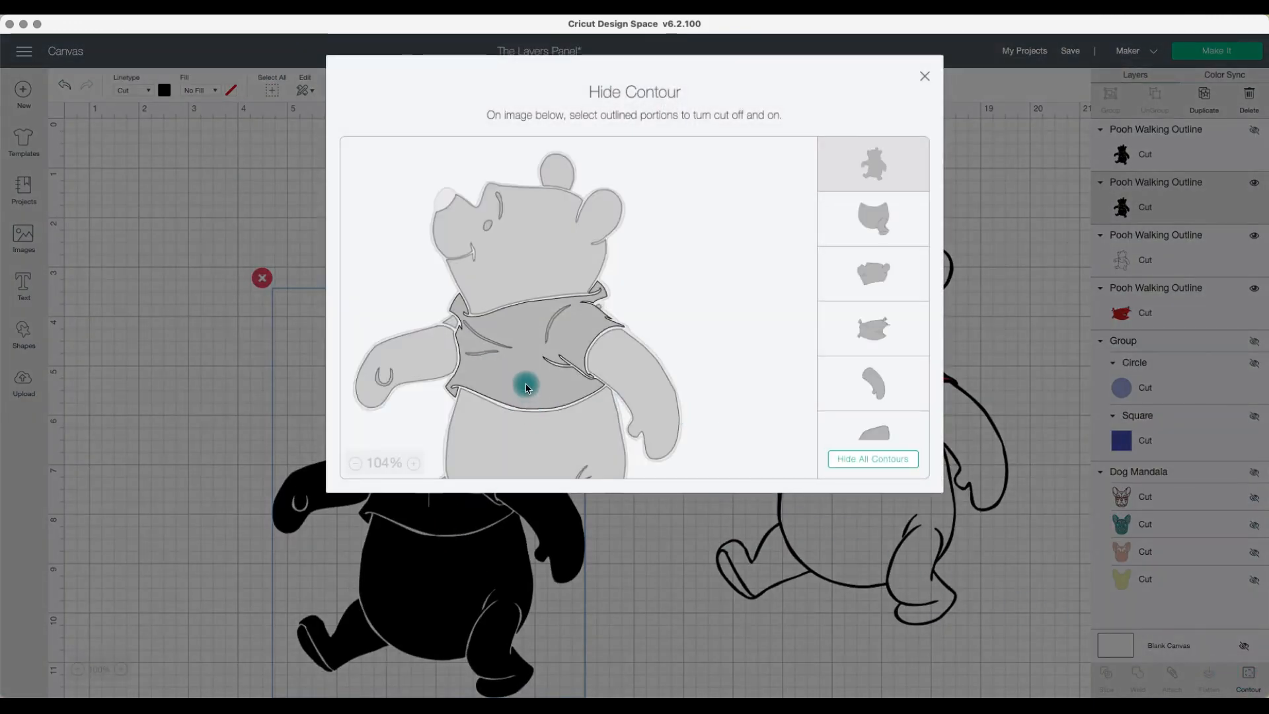
click(479, 357)
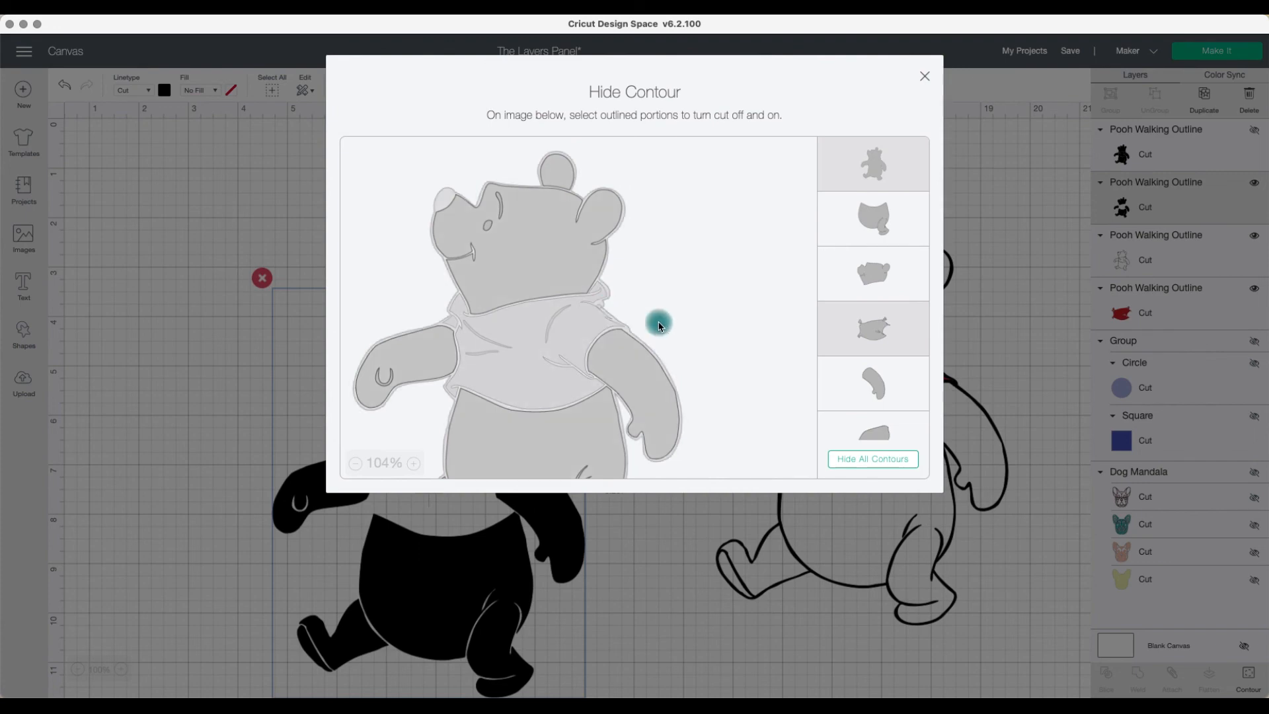
click(653, 533)
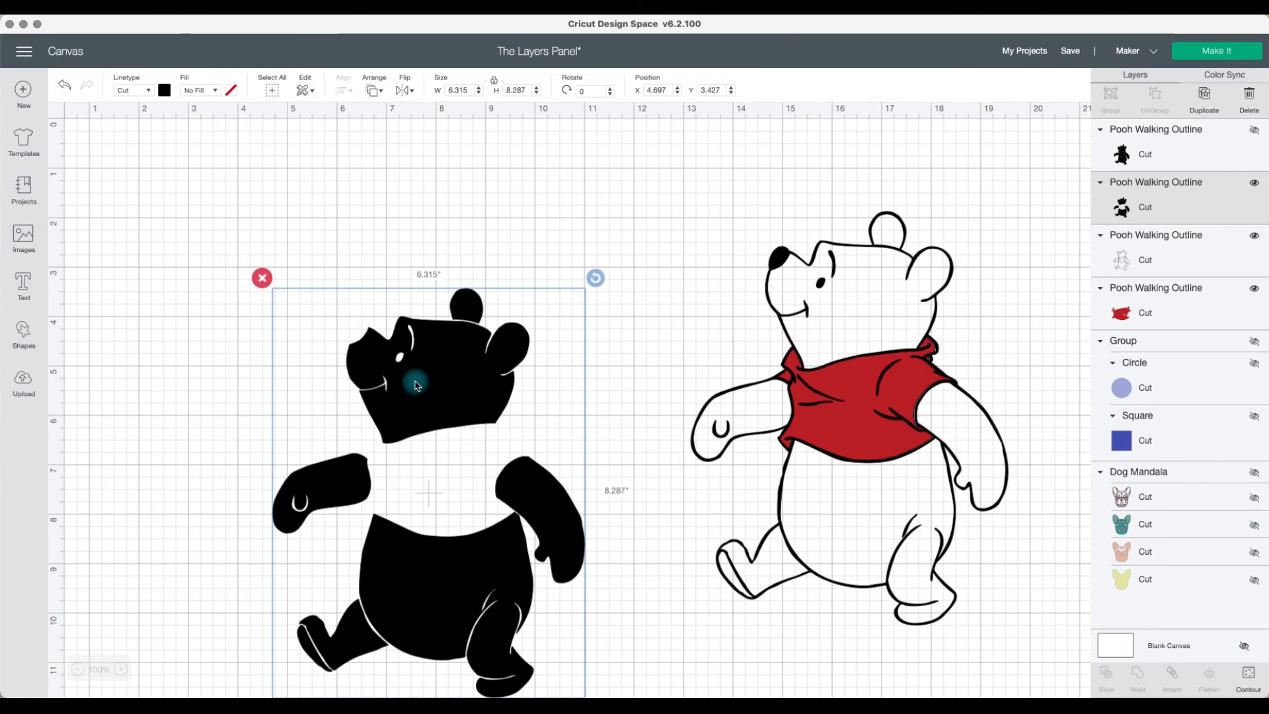
Step: Recolour the shirtless filled Pooh yellow-orange, align it with the outlined Pooh, and clear the selection
click(164, 90)
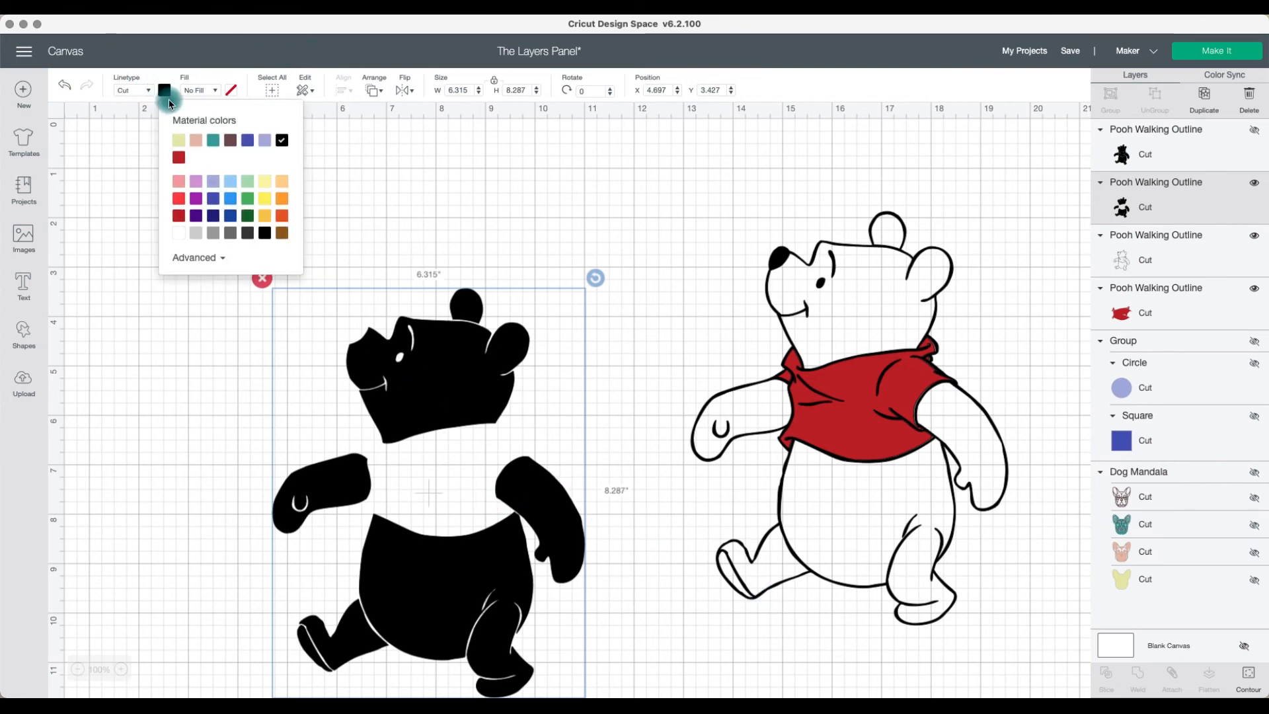
click(264, 215)
drag(446, 351, 871, 285)
click(625, 320)
click(625, 320)
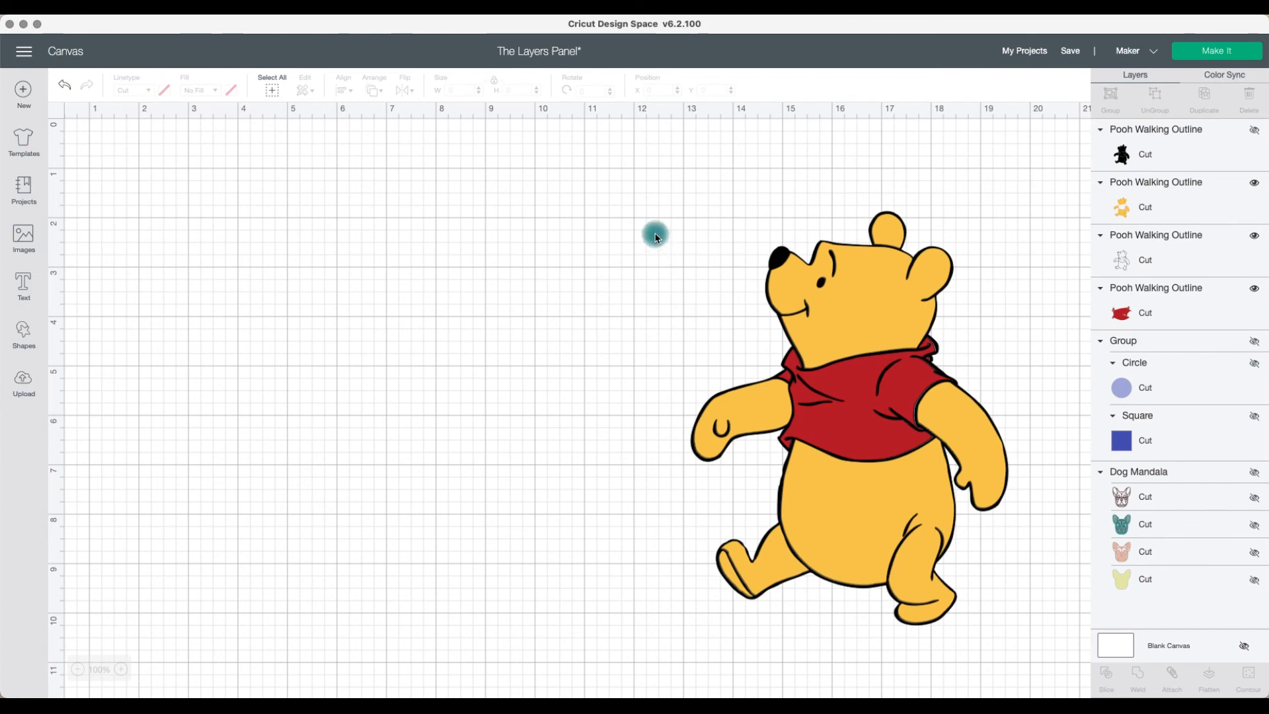
Step: Insert the purchased full-colour walking Pooh with the red shirt from the image library's pooh results
click(24, 237)
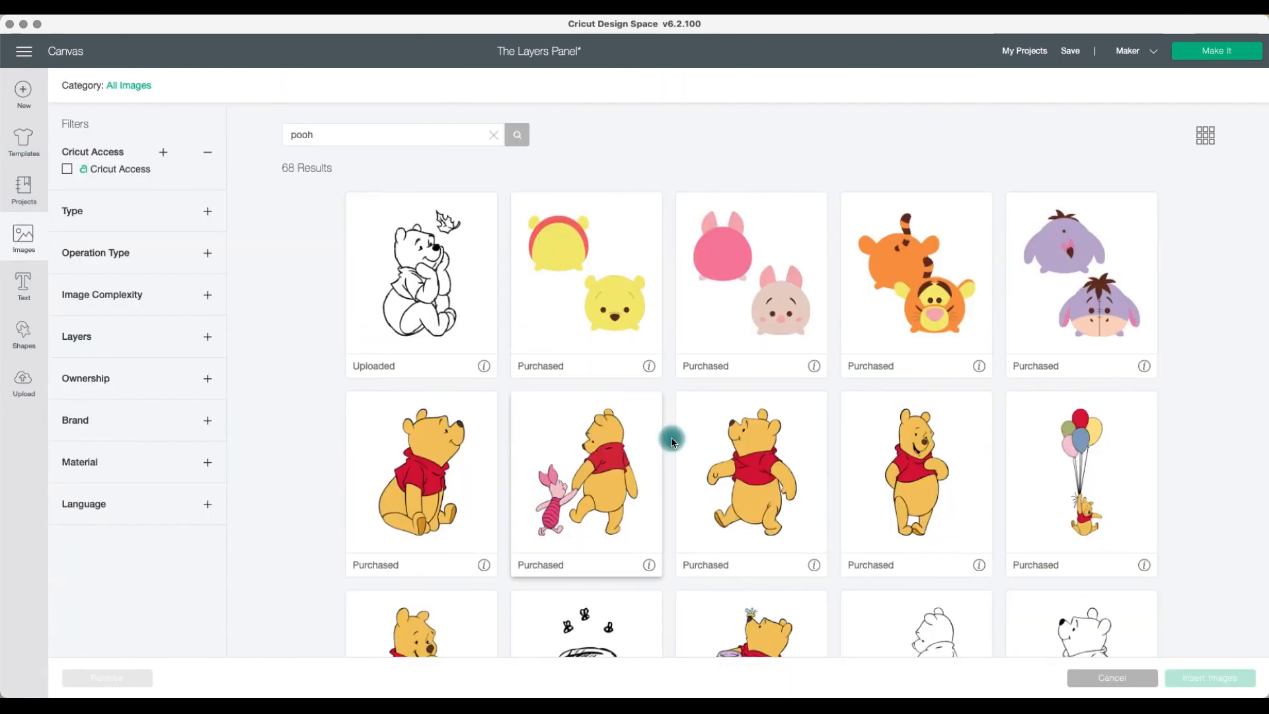
scroll(727, 446, down, 1)
click(766, 449)
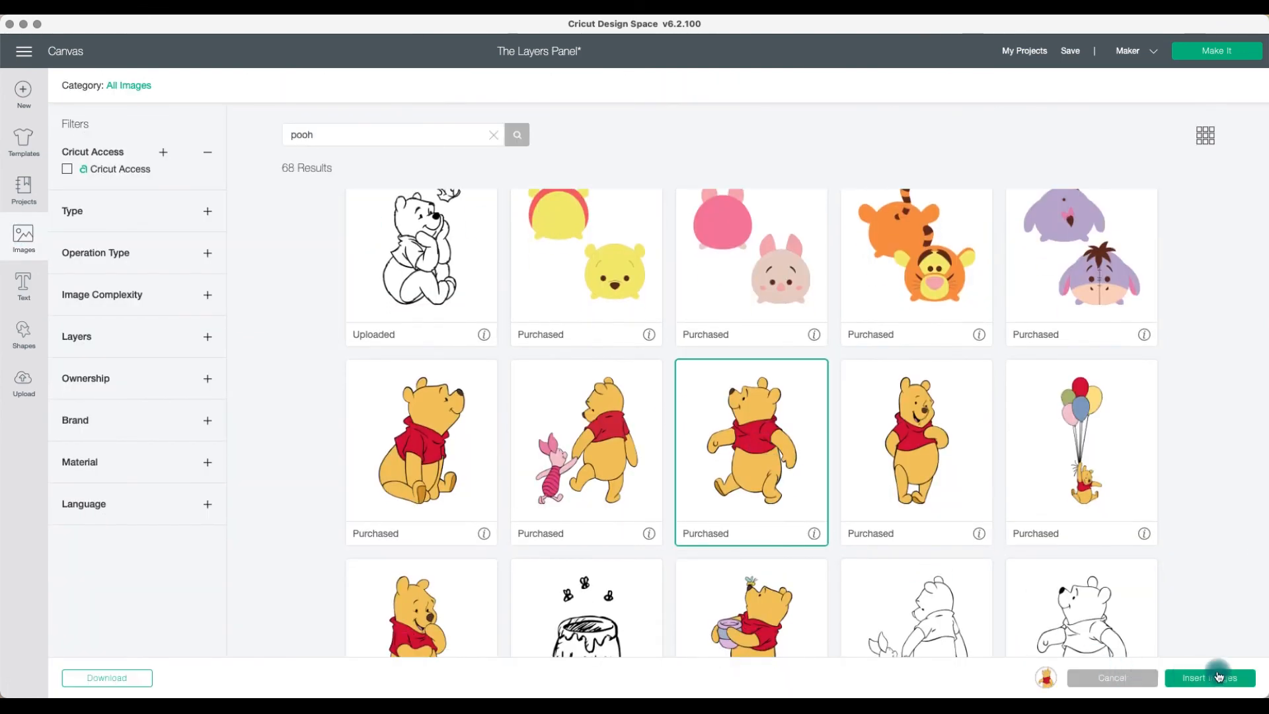
click(1219, 677)
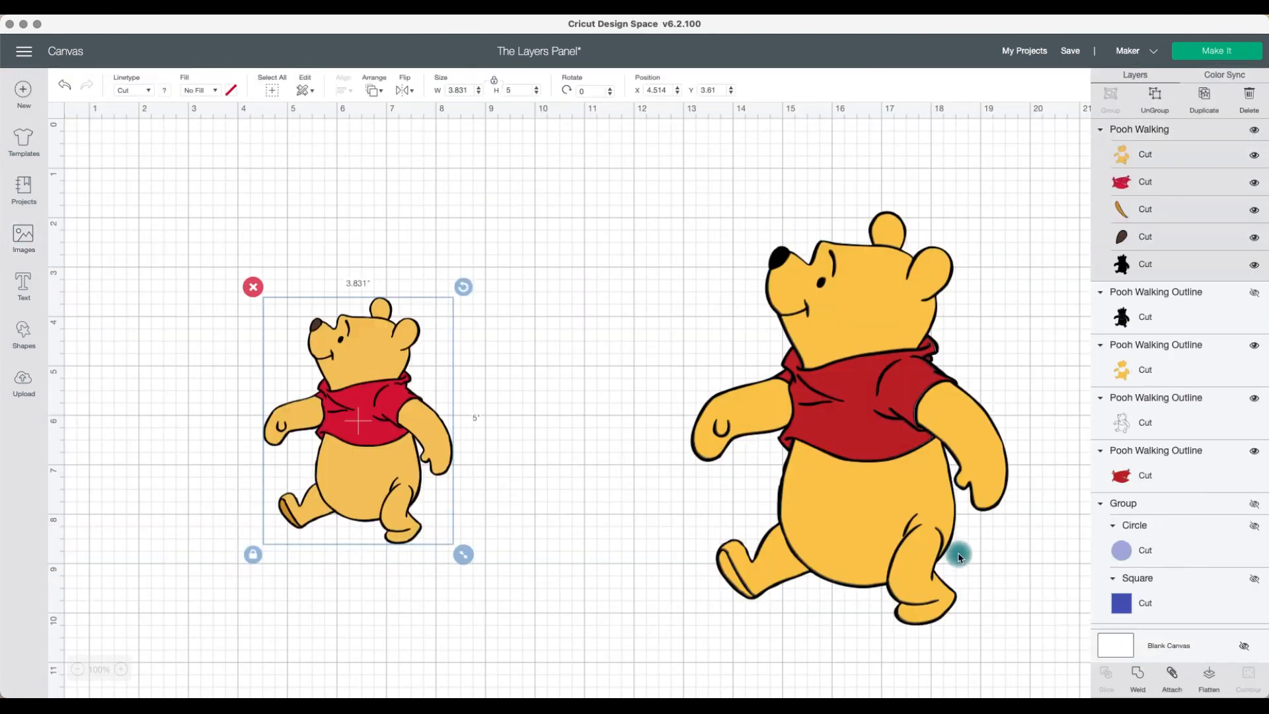
Step: Enlarge the inserted walking Pooh to about 5.885 by 7.681 inches and place it beside the assembled Pooh for comparison
drag(387, 433, 544, 368)
drag(630, 505, 730, 628)
drag(606, 524, 435, 455)
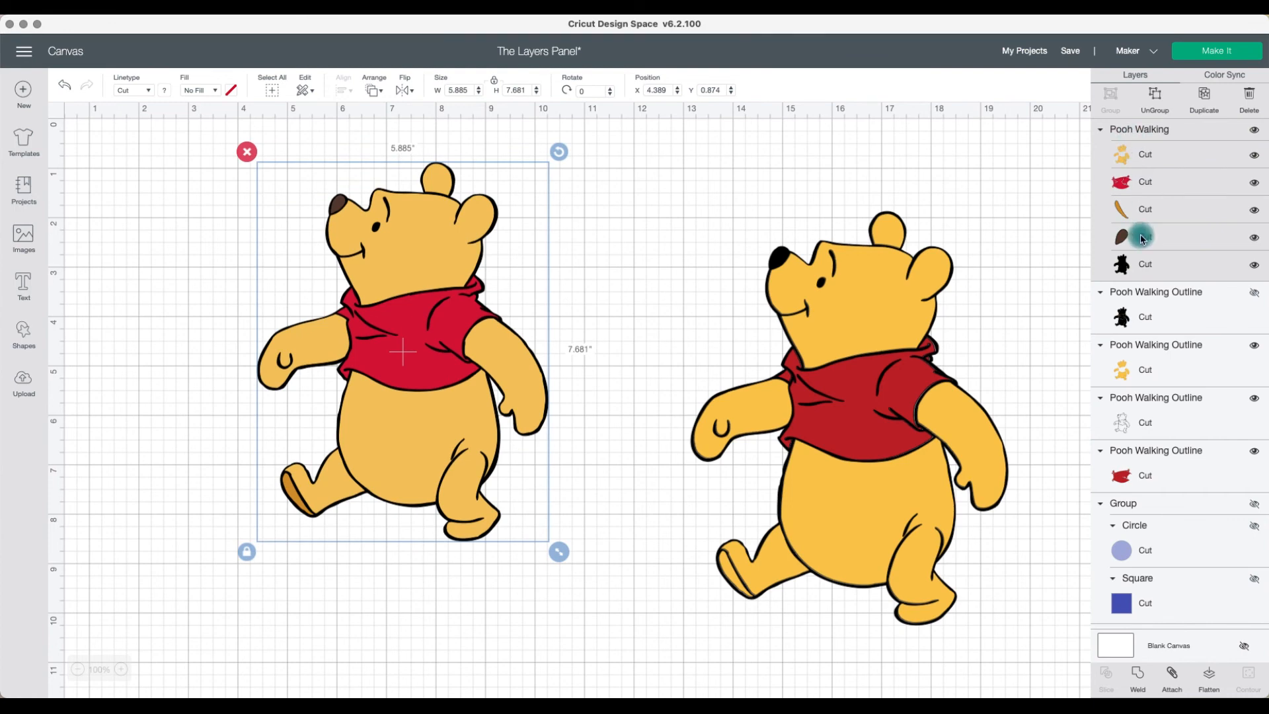